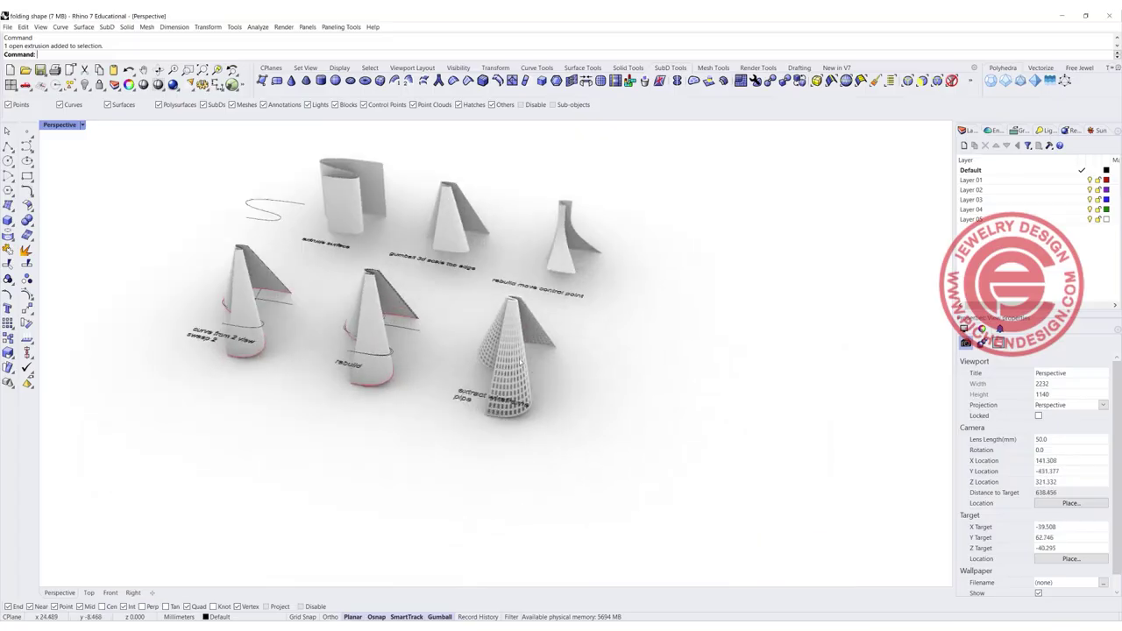
# - Examine the finished folding shape examples and the S-shaped base curve beside the extruded surface
pyautogui.scroll(3, 617, 378)
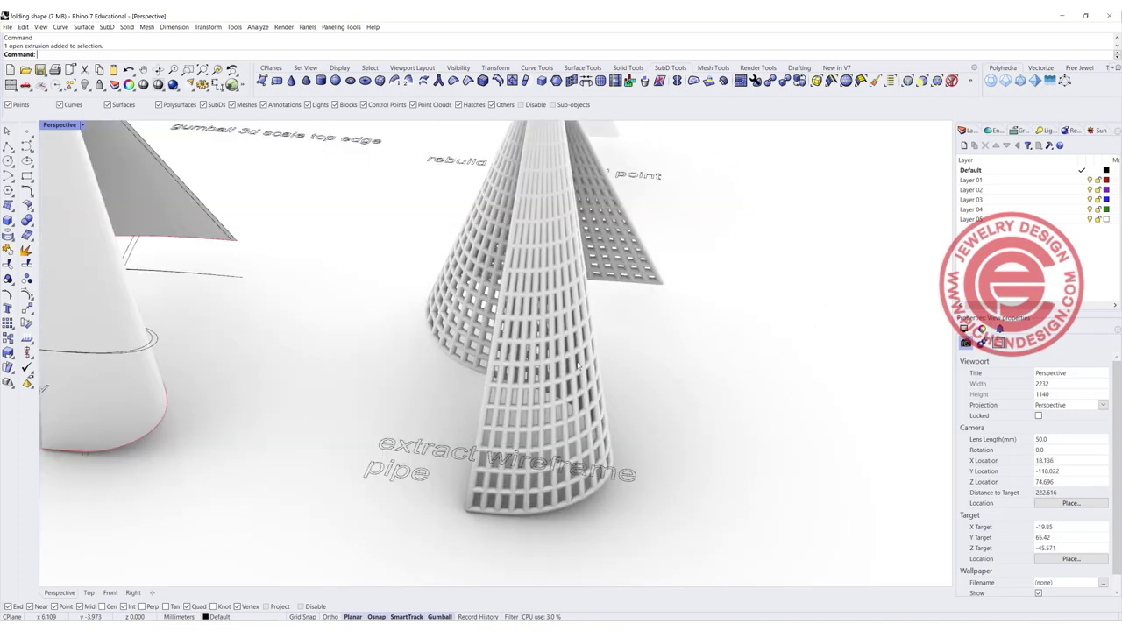
pyautogui.scroll(-6, 526, 350)
pyautogui.scroll(3, 339, 304)
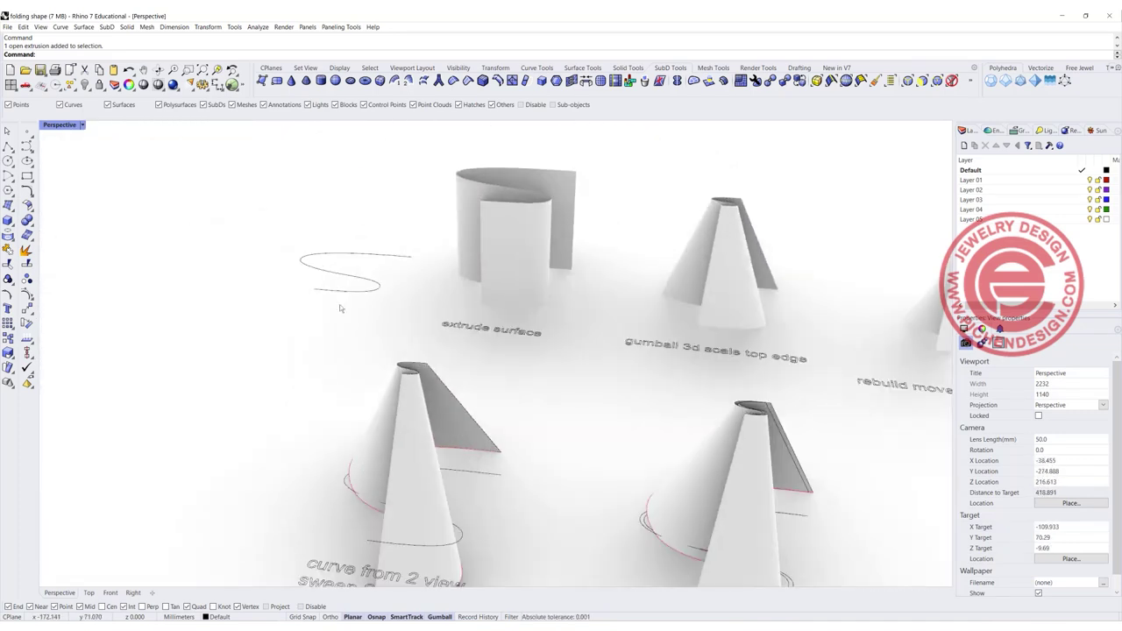
pyautogui.click(343, 294)
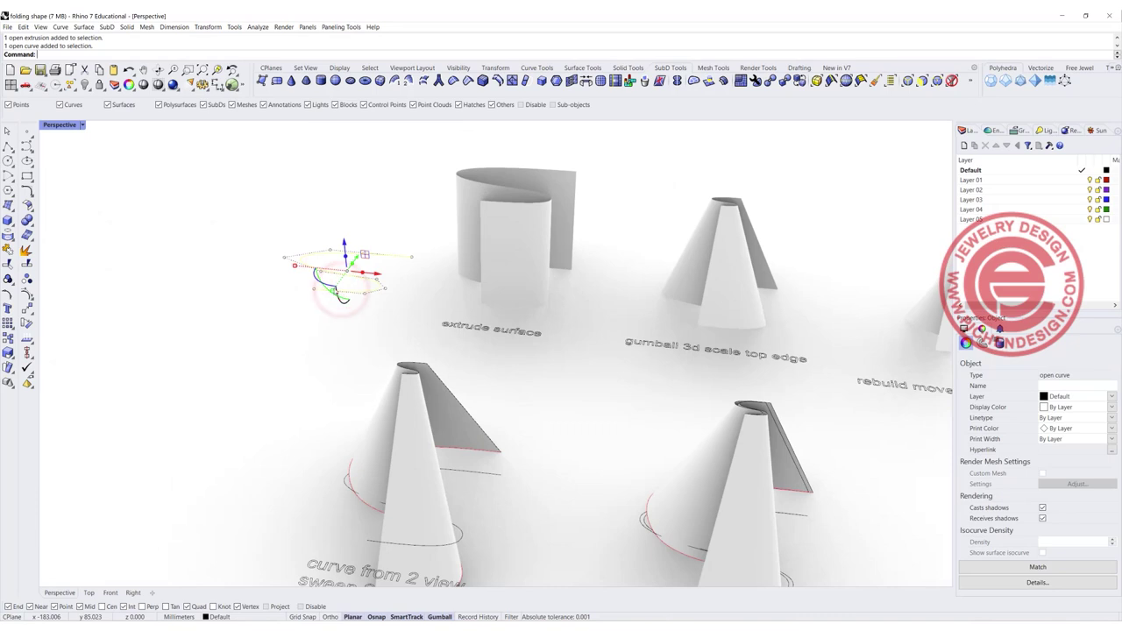
pyautogui.click(154, 212)
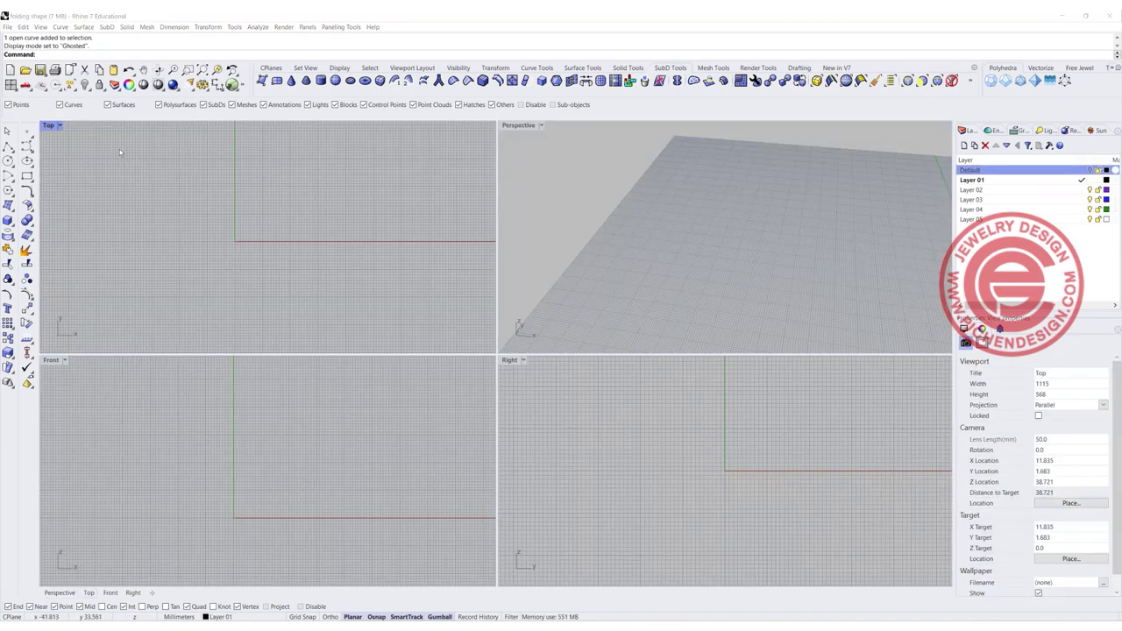
# - Draw an open S-shaped control point curve around the origin in the Top view
pyautogui.click(27, 147)
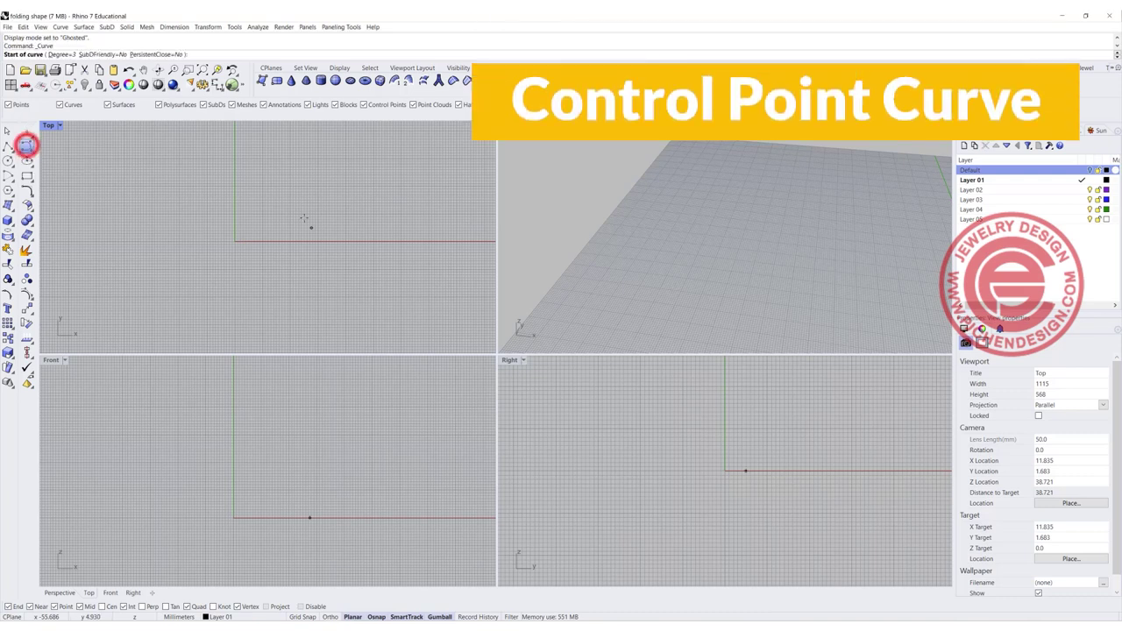
pyautogui.click(285, 203)
pyautogui.click(217, 193)
pyautogui.click(176, 217)
pyautogui.click(214, 251)
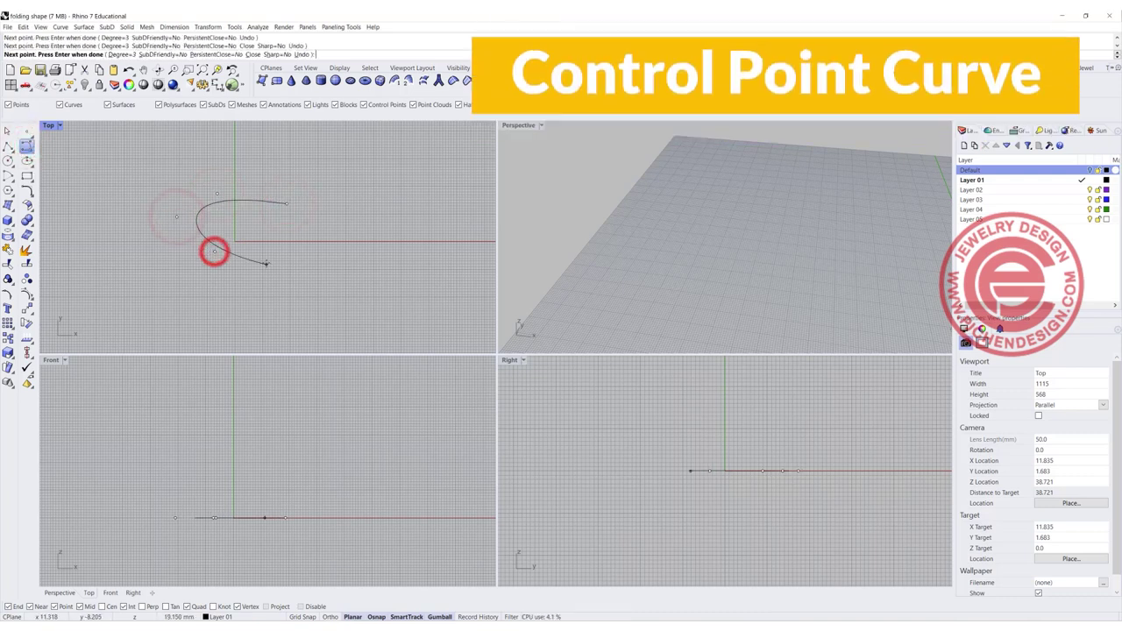
pyautogui.click(274, 254)
pyautogui.click(292, 284)
pyautogui.click(211, 301)
pyautogui.press('Return')
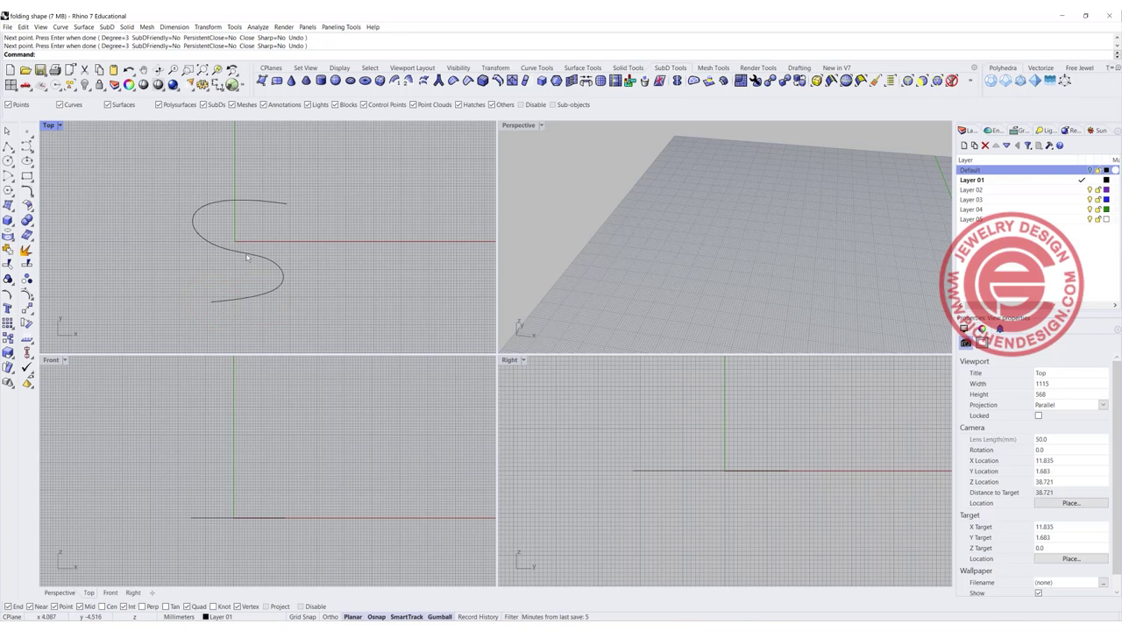
# - Extrude the S-shaped curve straight up with the gumball into a surface about 36 mm high
pyautogui.click(248, 256)
pyautogui.scroll(-5, 668, 232)
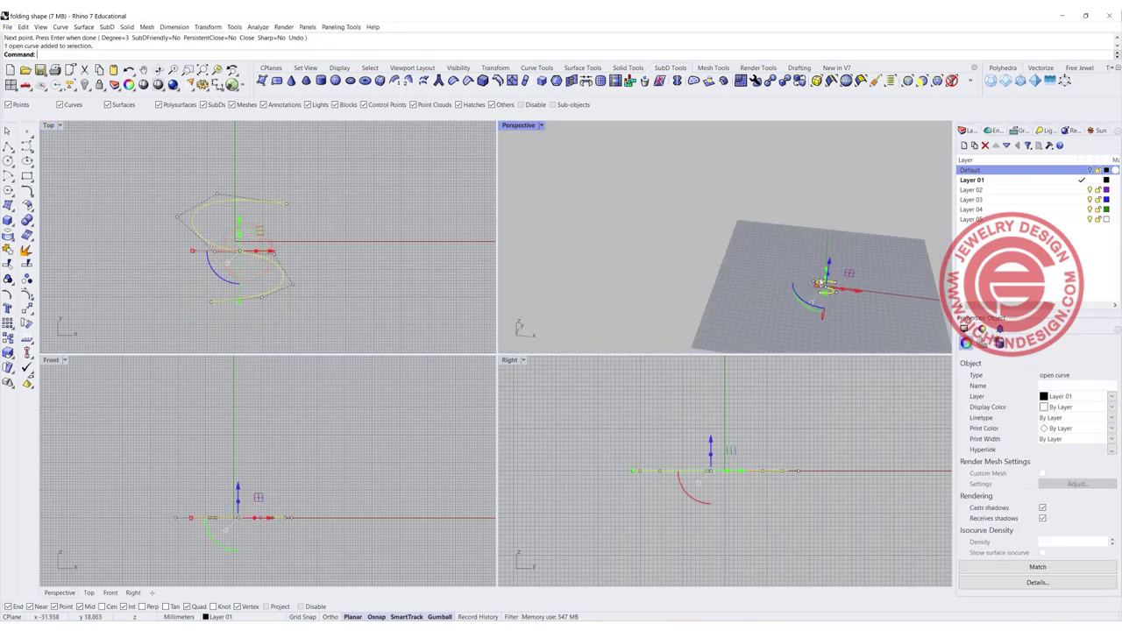
pyautogui.scroll(5, 666, 229)
pyautogui.moveTo(654, 235); pyautogui.dragTo(652, 147)
pyautogui.click(780, 251)
pyautogui.scroll(-1, 261, 211)
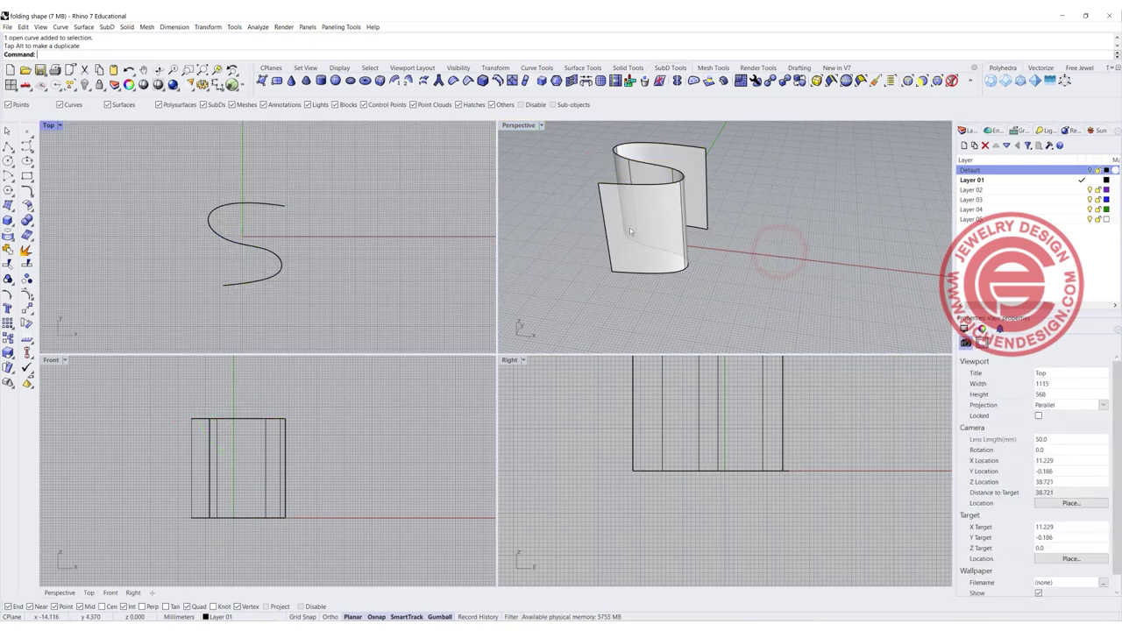
# - Maximize the Perspective view and inspect the extruded S-shaped surface from several distances
pyautogui.moveTo(653, 235)
pyautogui.mouseDown(button='right')
pyautogui.moveTo(641, 242)
pyautogui.moveTo(638, 224)
pyautogui.mouseUp(button='right')
pyautogui.scroll(4, 649, 217)
pyautogui.scroll(-3, 672, 207)
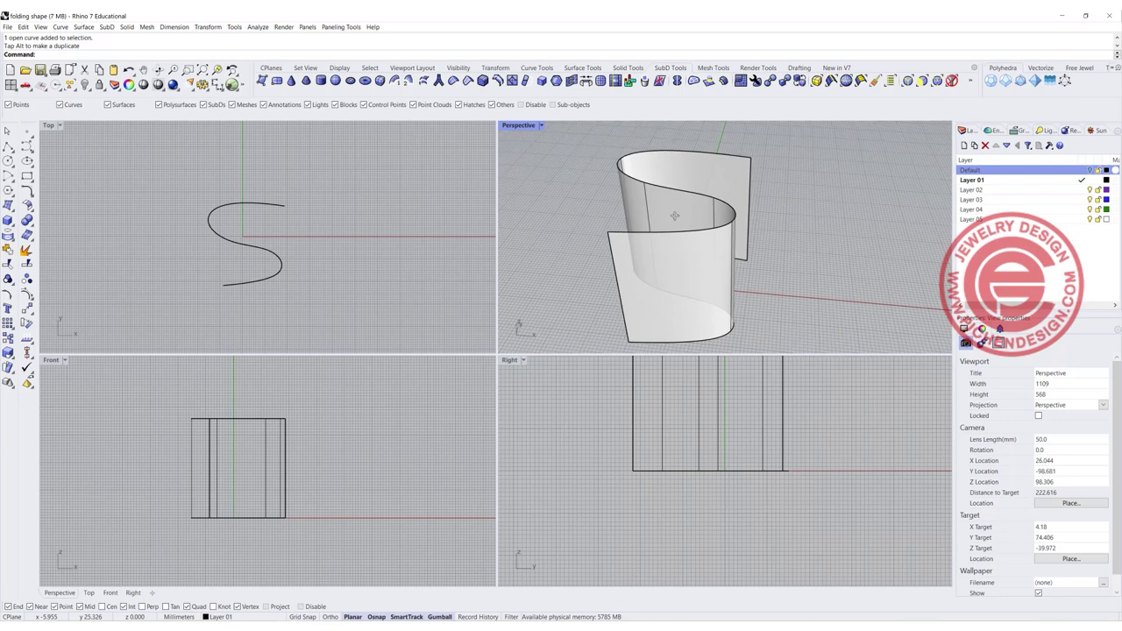
pyautogui.click(681, 265)
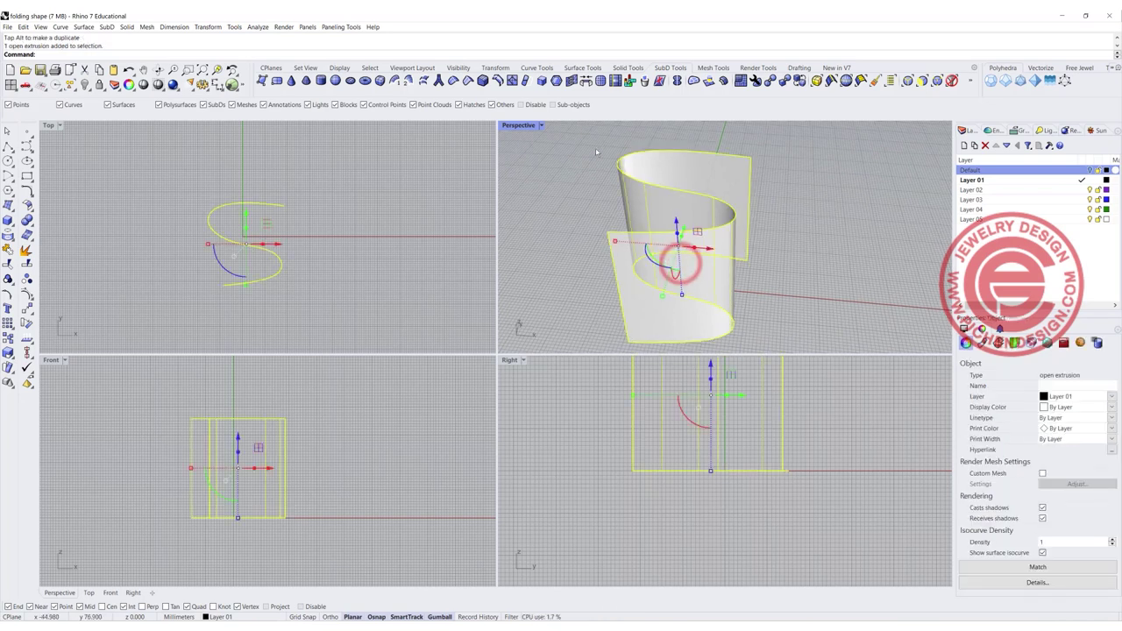
pyautogui.doubleClick(520, 128)
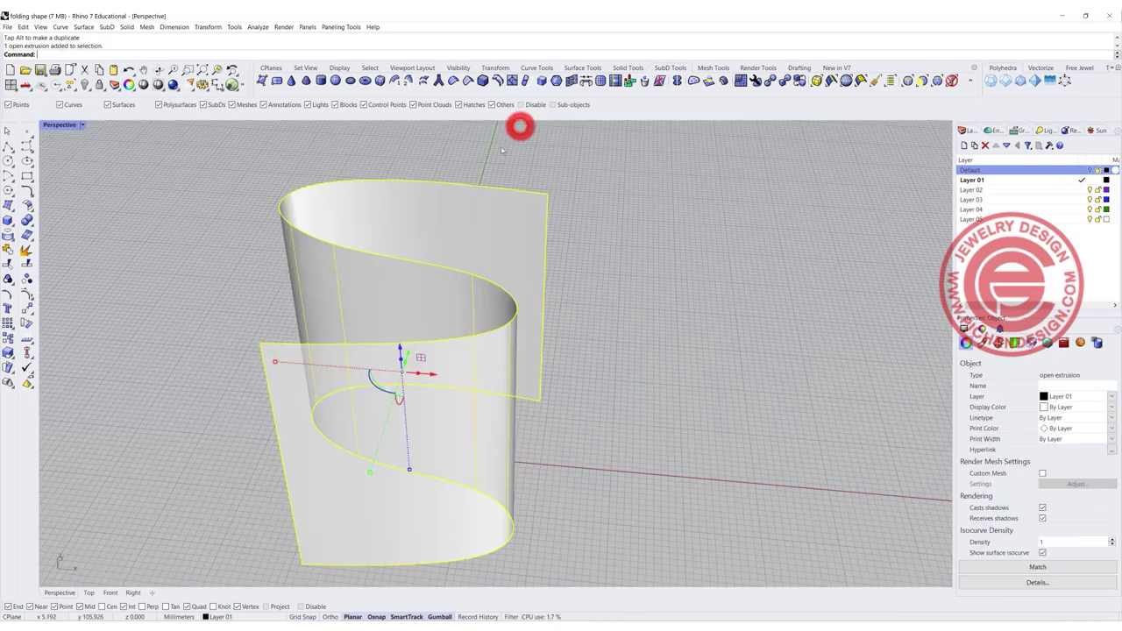
pyautogui.click(696, 268)
pyautogui.scroll(-3, 538, 278)
pyautogui.moveTo(533, 278); pyautogui.dragTo(512, 269, button='right')
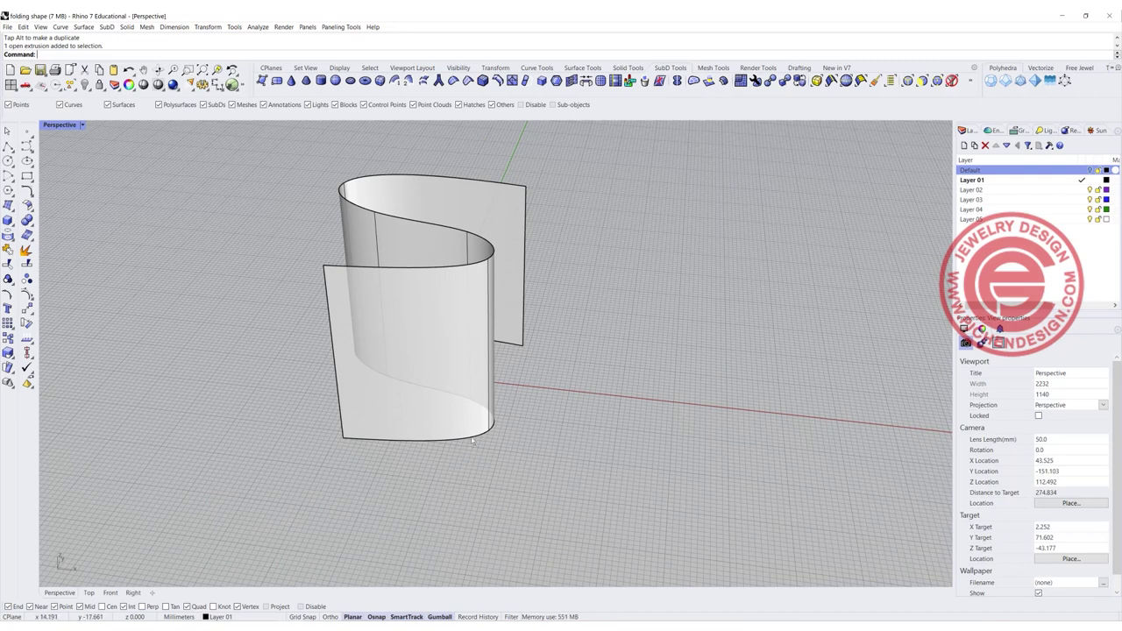
# - Select only the top edge of the extruded surface and 3D-scale it inward with the gumball to taper the shape
pyautogui.hotkey('ctrl', 'shift')
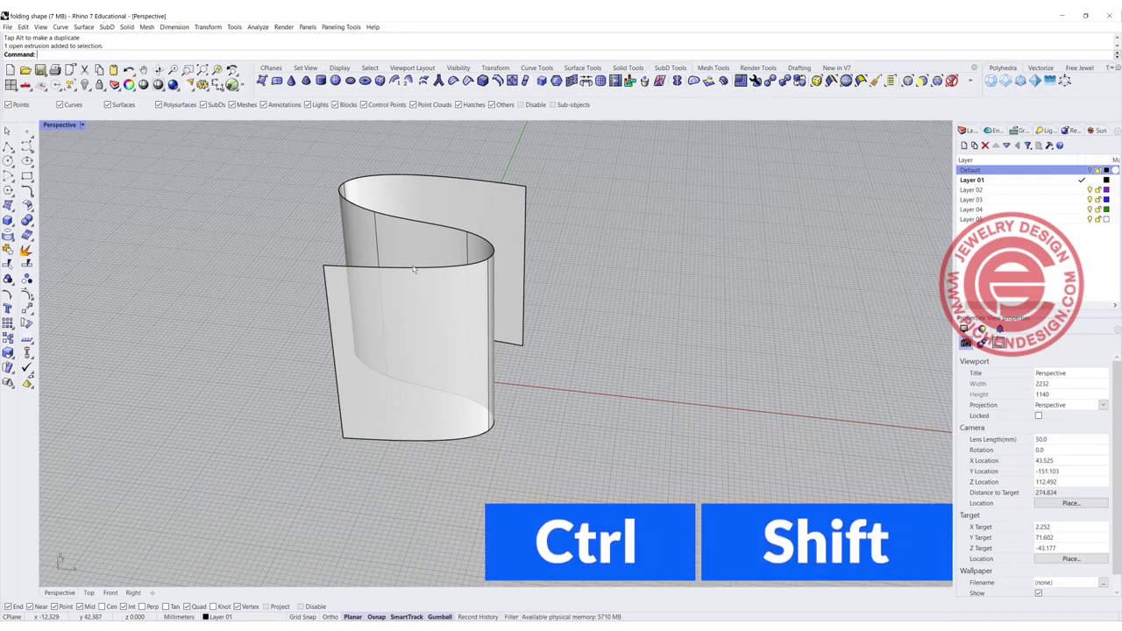
pyautogui.keyDown('ctrl'); pyautogui.keyDown('shift'); pyautogui.click(414, 268); pyautogui.keyUp('shift'); pyautogui.keyUp('ctrl')
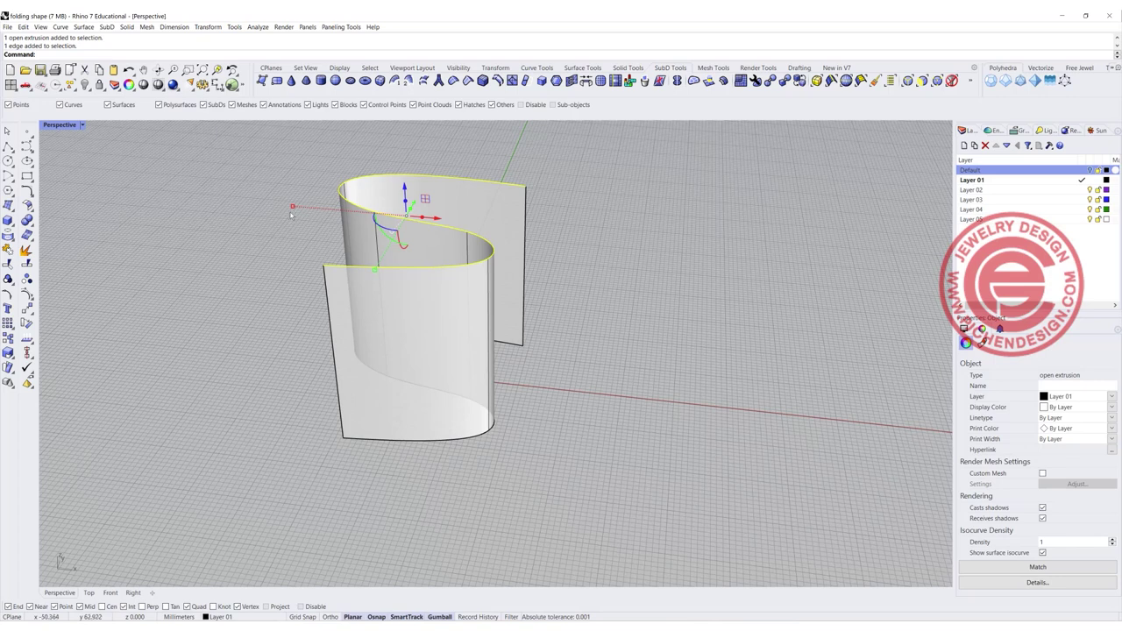
pyautogui.moveTo(291, 215); pyautogui.dragTo(290, 207)
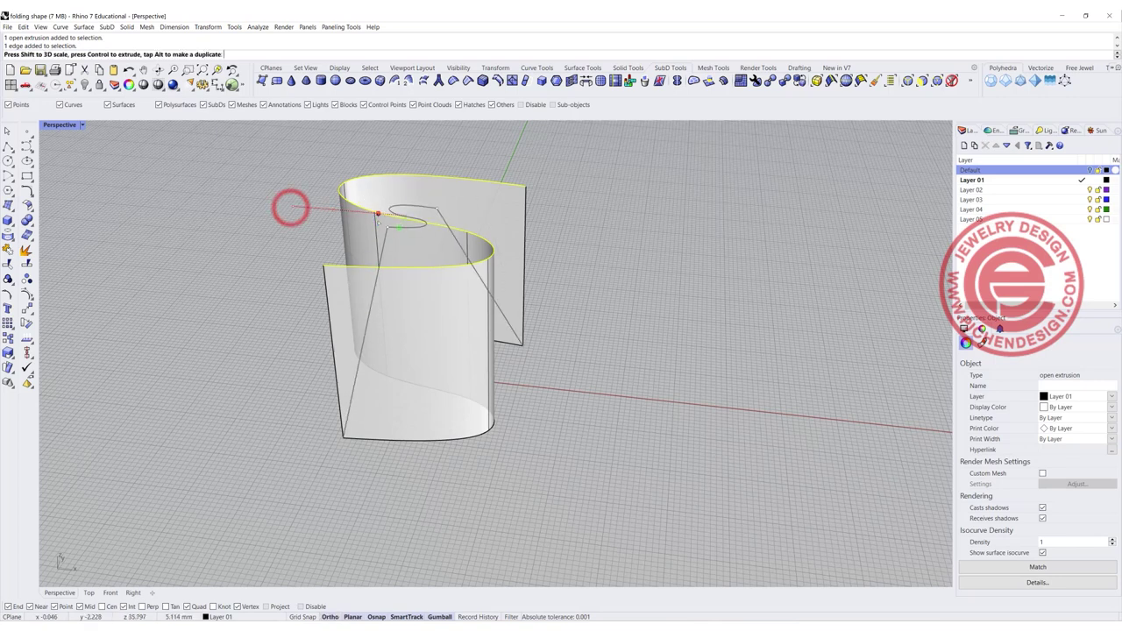
pyautogui.click(569, 383)
# - Turn on the control points of the tapered surface with PointsOn
pyautogui.moveTo(468, 307); pyautogui.dragTo(445, 286, button='right')
pyautogui.scroll(3, 438, 297)
pyautogui.click(444, 286)
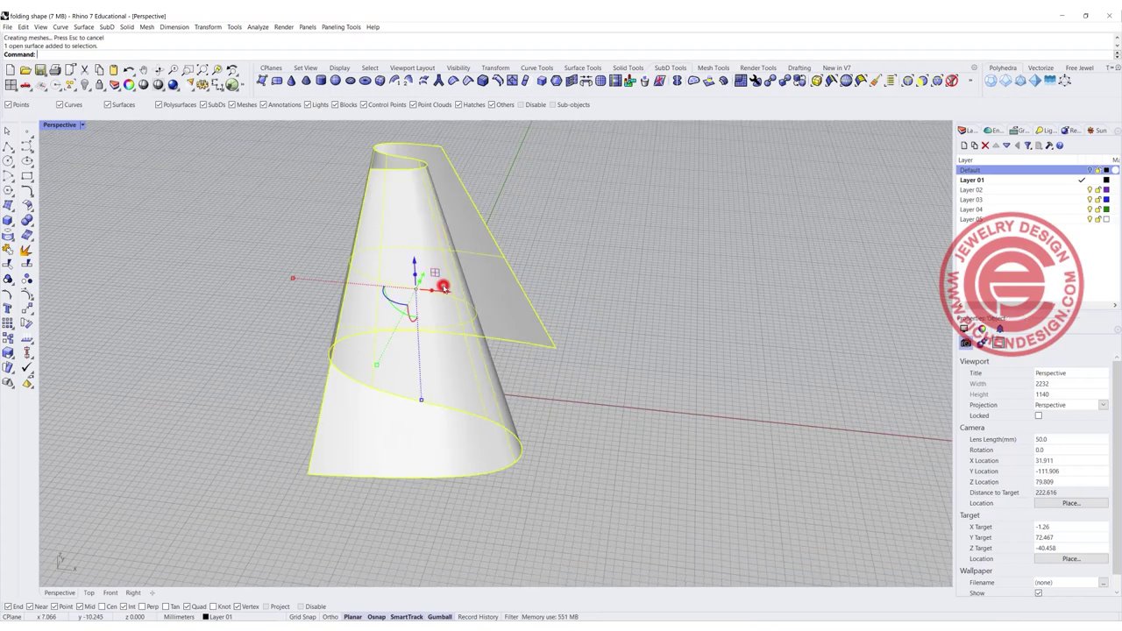
pyautogui.click(26, 291)
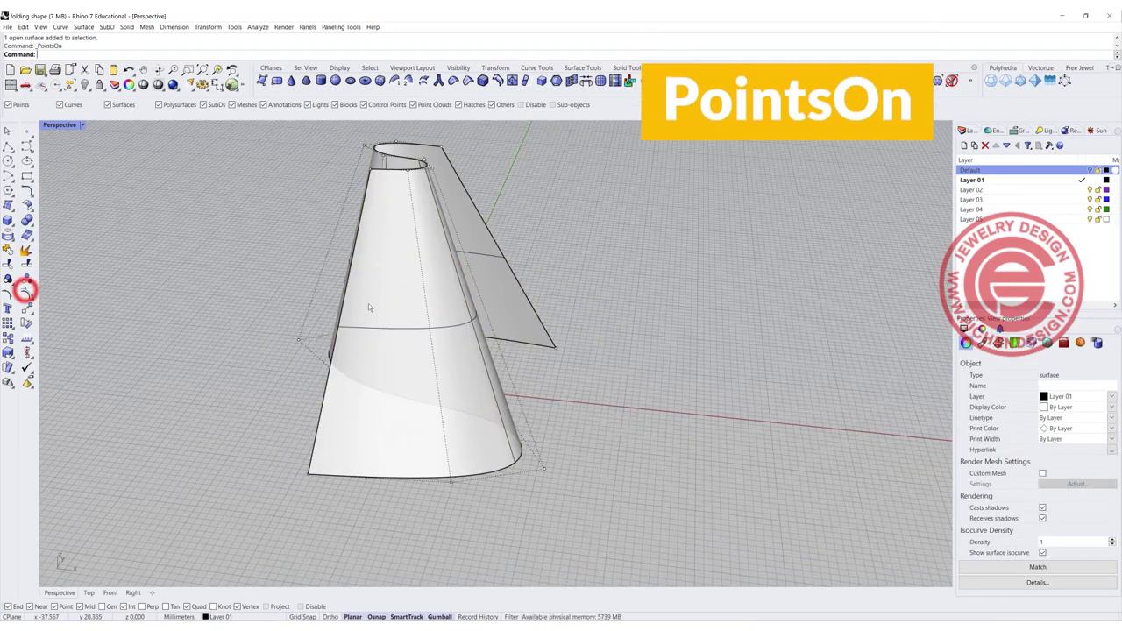
# - Try moving a control point at the front of the base downward, and undo the move
pyautogui.moveTo(544, 471); pyautogui.dragTo(547, 436)
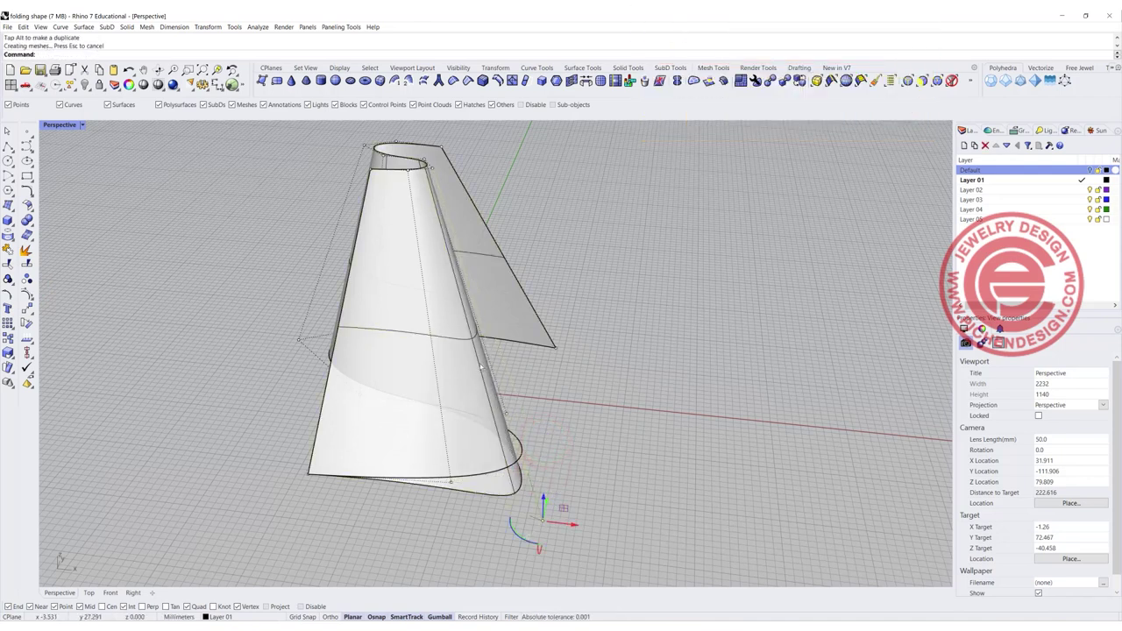
pyautogui.hotkey('ctrl', 'z')
pyautogui.click(682, 313)
# - Rebuild the tapered surface with a point count of 8 in U and 8 in V, keeping degree 3 in both directions
pyautogui.scroll(-2, 575, 297)
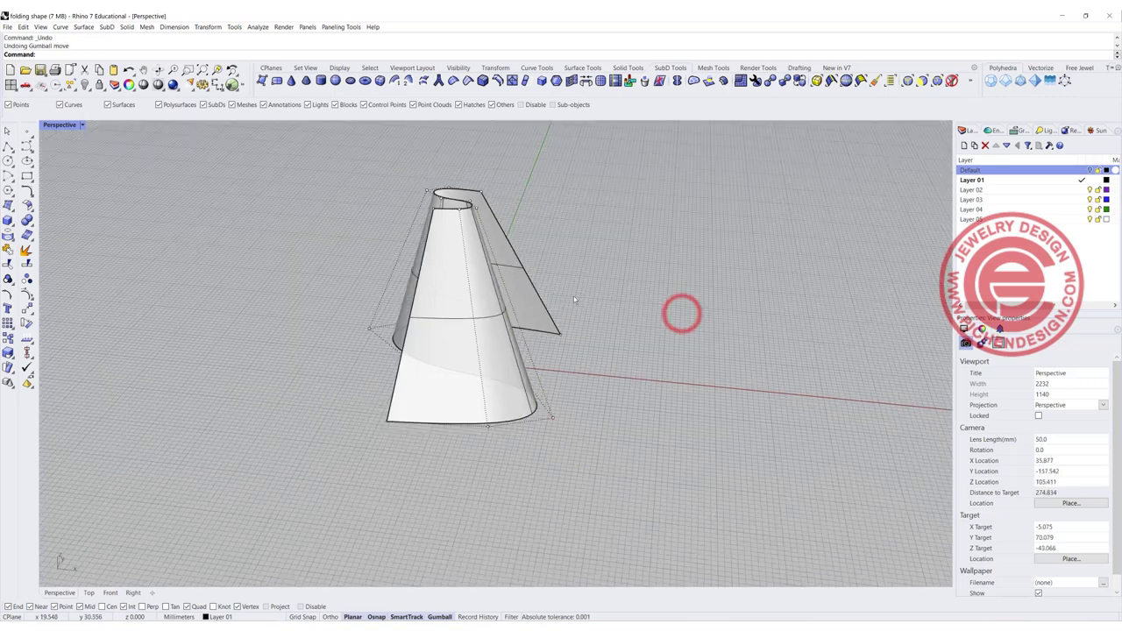
pyautogui.moveTo(562, 317); pyautogui.dragTo(523, 330, button='right')
pyautogui.write('Rebuild')
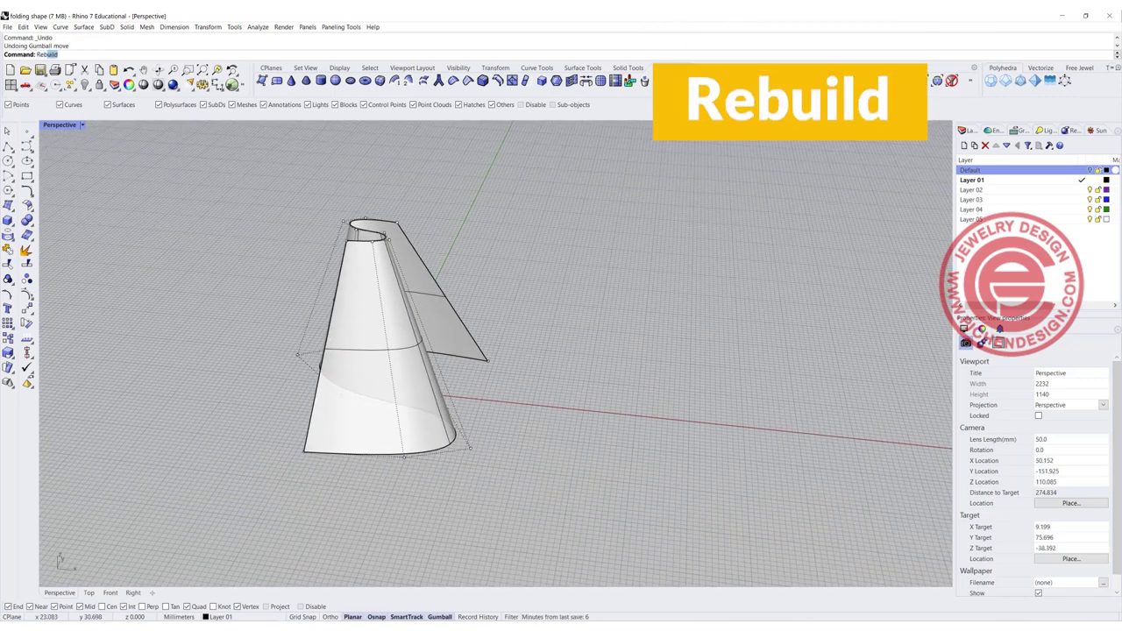
pyautogui.press('Return')
pyautogui.click(453, 318)
pyautogui.press('Return')
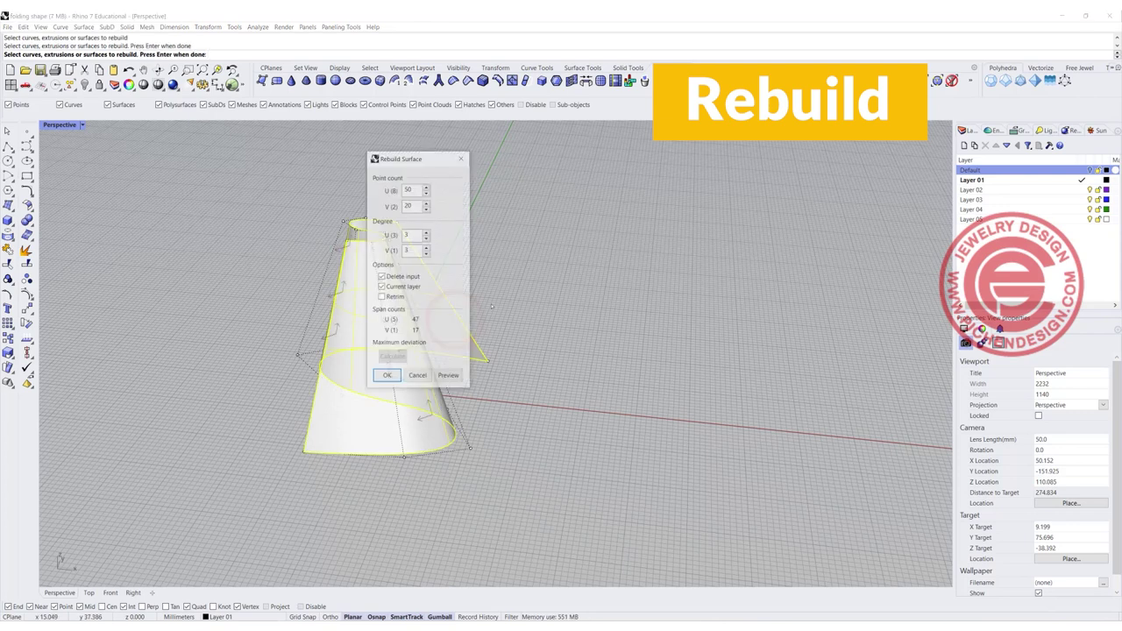
pyautogui.moveTo(423, 160); pyautogui.dragTo(621, 153)
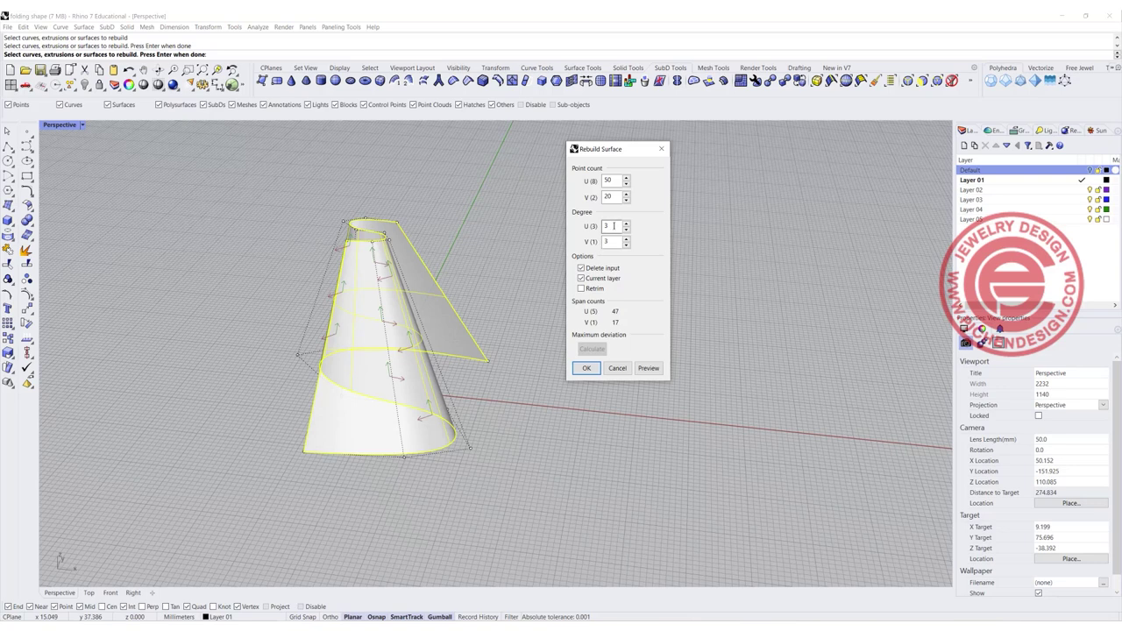
pyautogui.click(614, 179)
pyautogui.doubleClick(616, 180)
pyautogui.doubleClick(614, 197)
pyautogui.write('8')
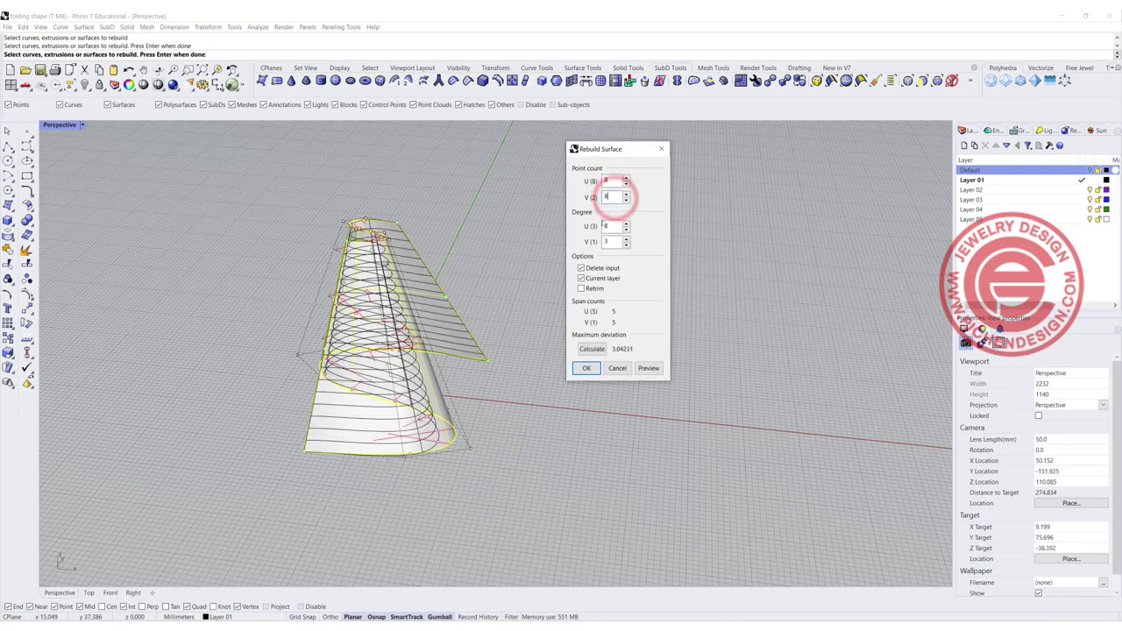
pyautogui.click(605, 226)
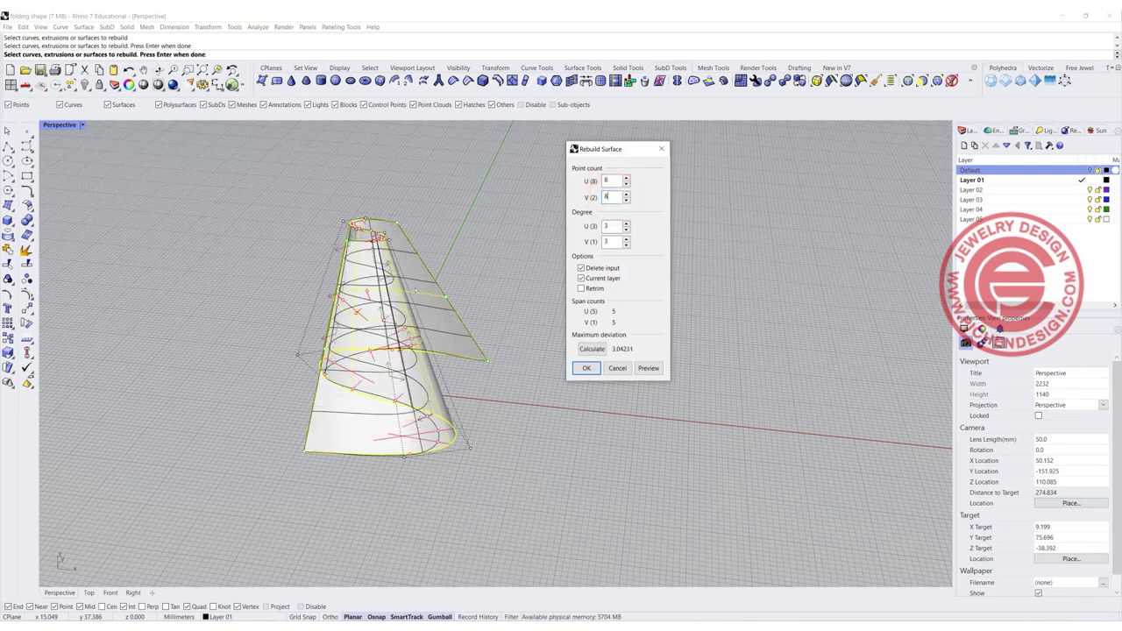
pyautogui.click(586, 368)
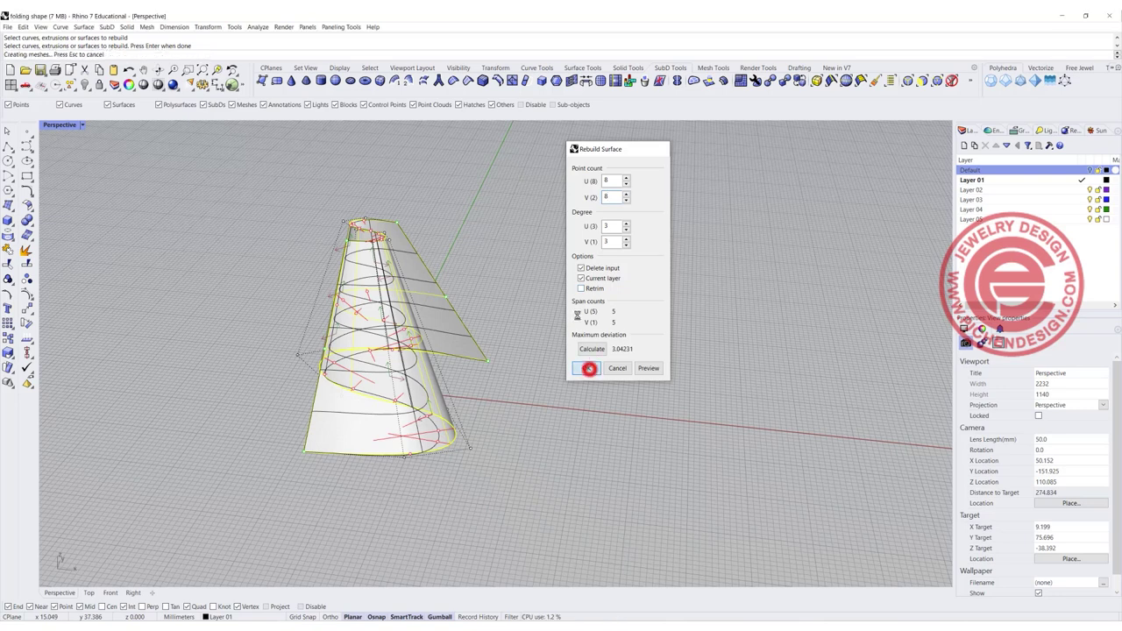
# - Restore the four-view layout and 3D-scale the middle rows of control points inward in the Front view to narrow the waist
pyautogui.doubleClick(60, 125)
pyautogui.click(316, 439)
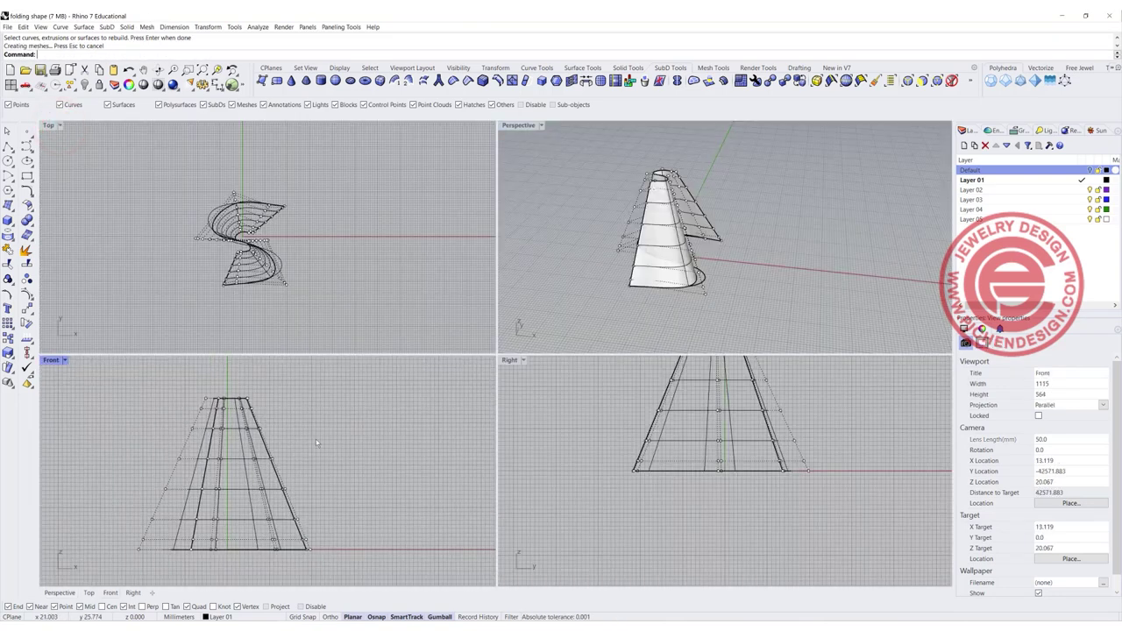
pyautogui.moveTo(123, 426); pyautogui.dragTo(362, 528)
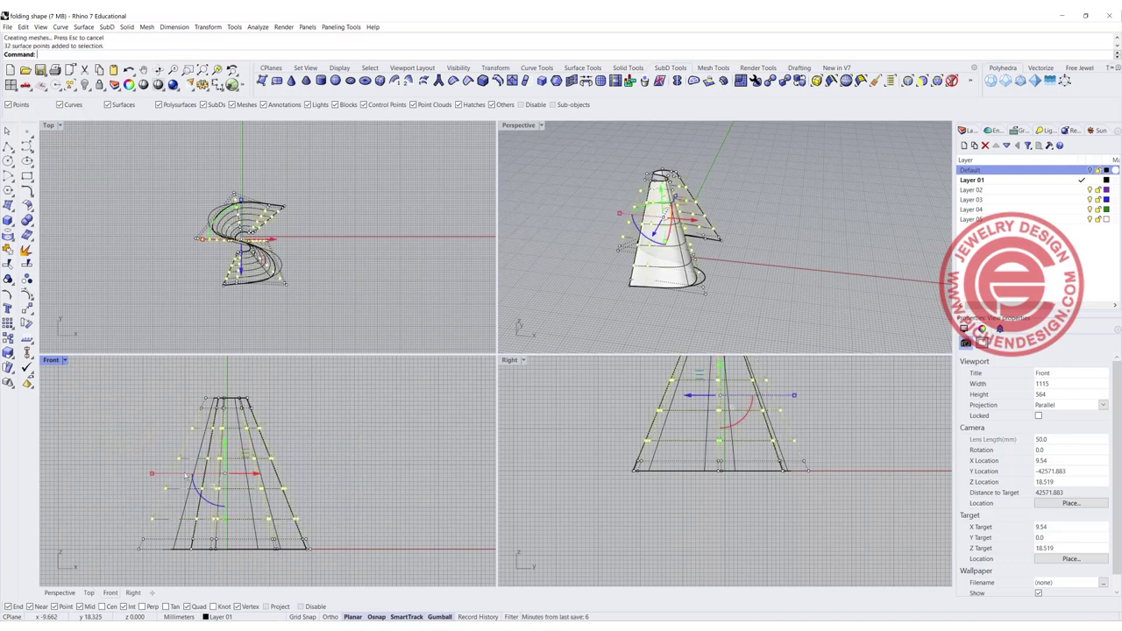
pyautogui.moveTo(154, 475); pyautogui.dragTo(196, 473)
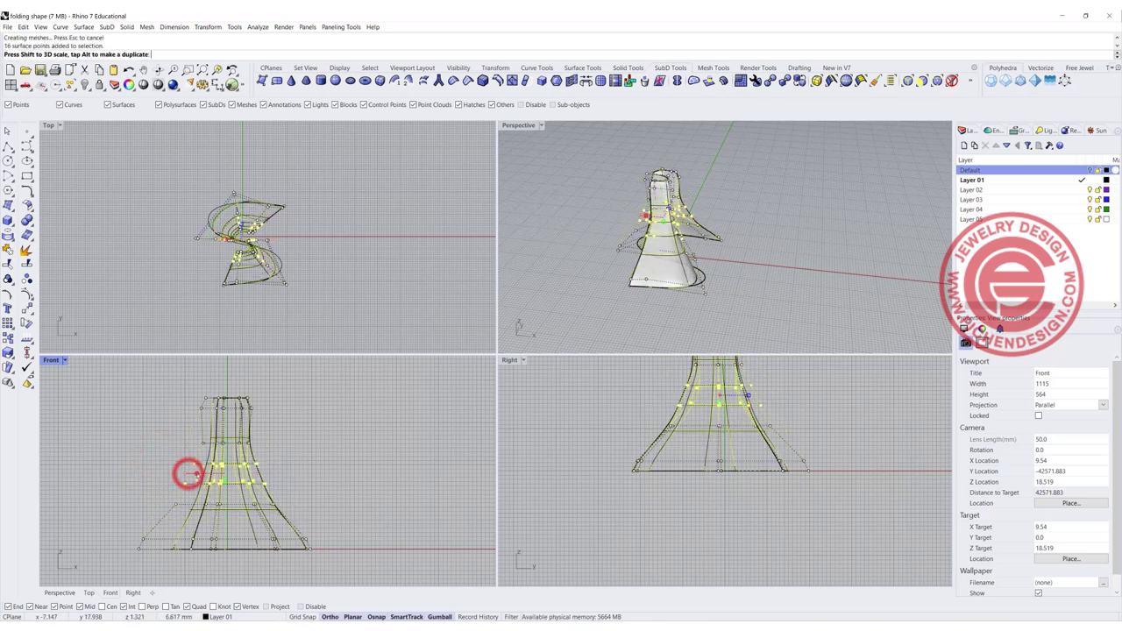
pyautogui.click(369, 484)
# - Move the base control points of the rear fold outward in the Top view to widen that curve
pyautogui.moveTo(570, 212); pyautogui.dragTo(504, 204, button='right')
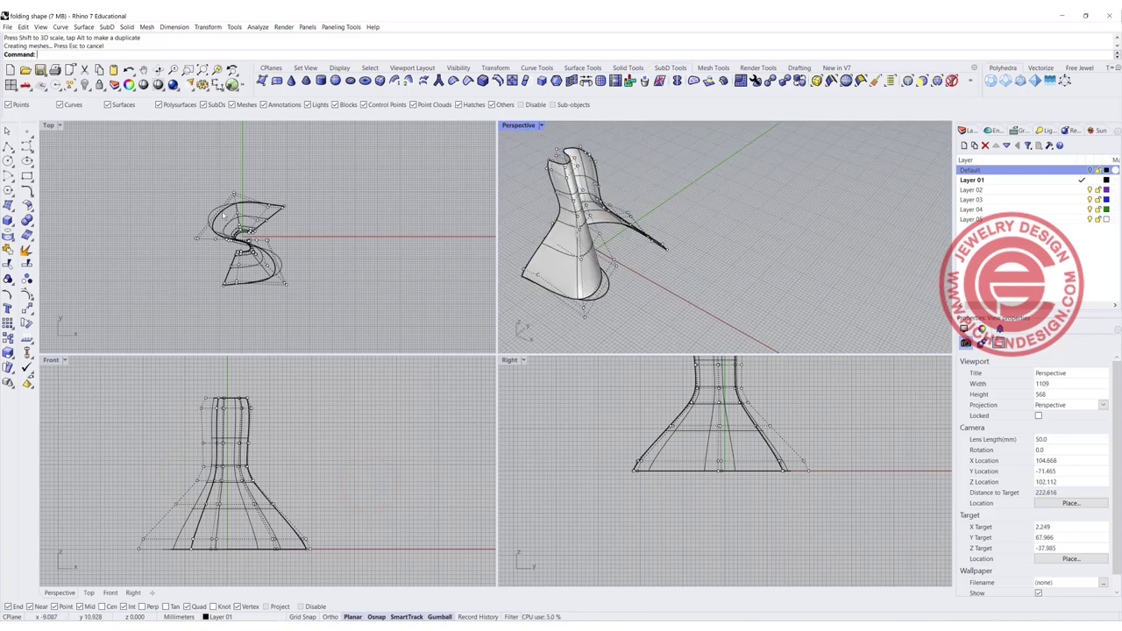
pyautogui.scroll(5, 223, 214)
pyautogui.moveTo(282, 224); pyautogui.dragTo(329, 250)
pyautogui.moveTo(299, 195); pyautogui.dragTo(279, 164)
pyautogui.click(445, 282)
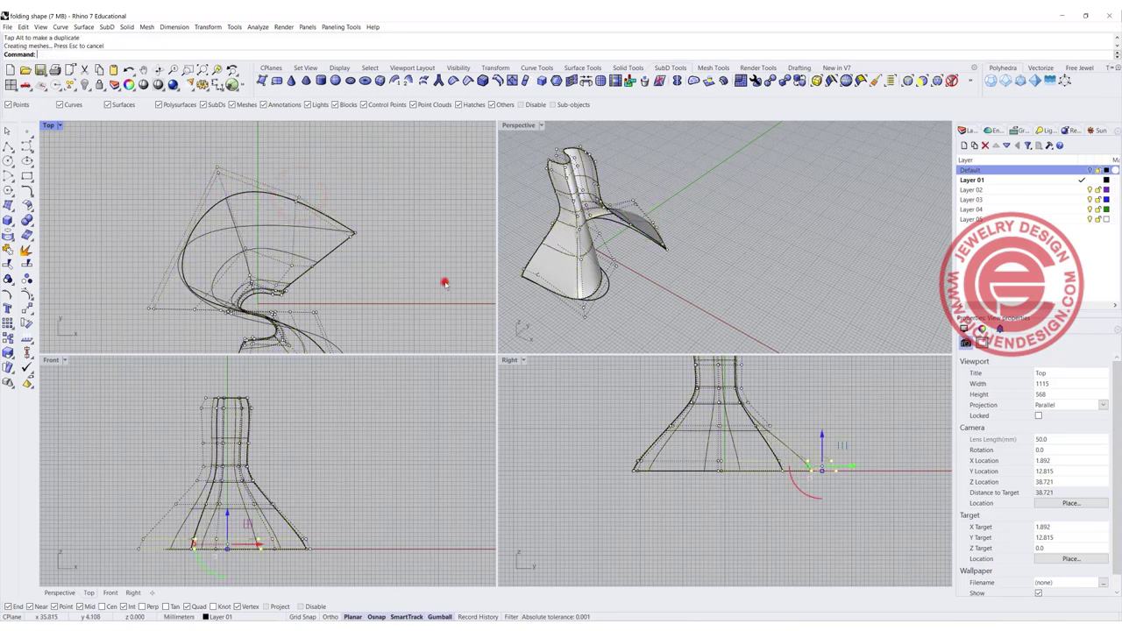
pyautogui.scroll(-5, 596, 251)
pyautogui.moveTo(596, 250); pyautogui.dragTo(683, 253, button='right')
pyautogui.scroll(5, 725, 265)
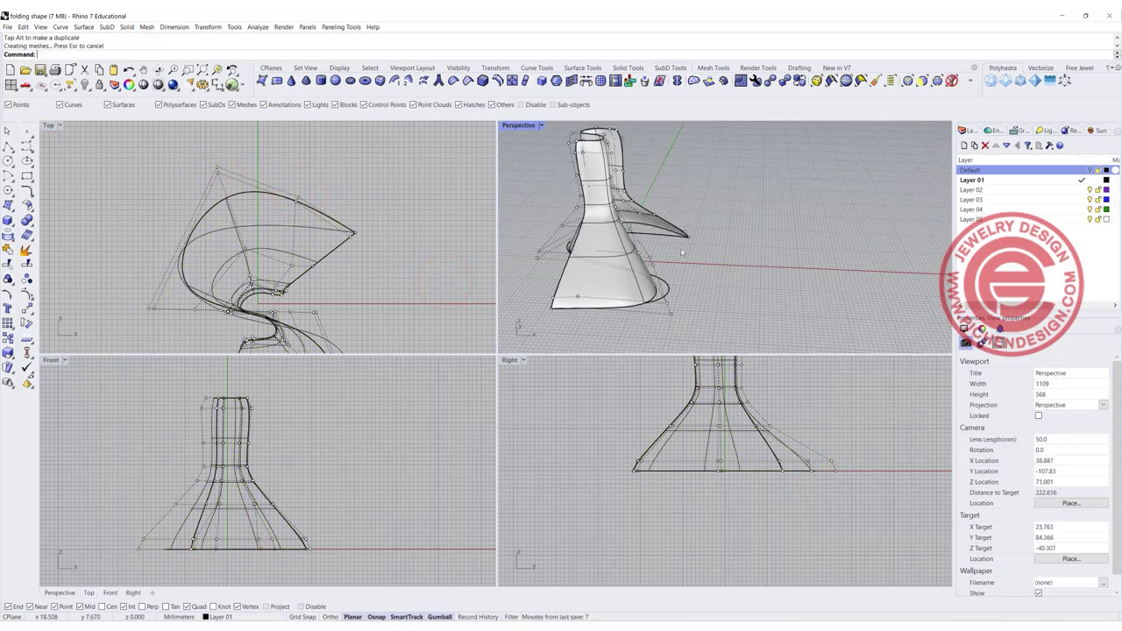
# - Turn off the control points of the reshaped surface
pyautogui.click(405, 238)
pyautogui.scroll(-5, 725, 238)
pyautogui.scroll(2, 725, 237)
pyautogui.press('Escape')
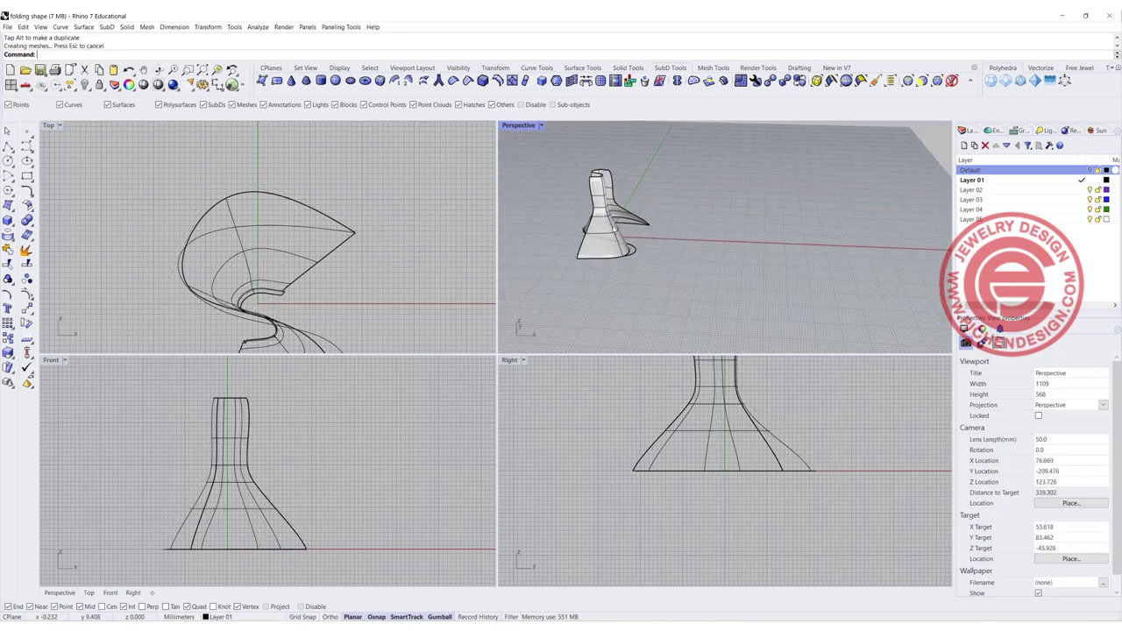
# - Move the reshaped surface along negative X, clear of the original S-shaped curve
pyautogui.click(609, 231)
pyautogui.scroll(-3, 346, 248)
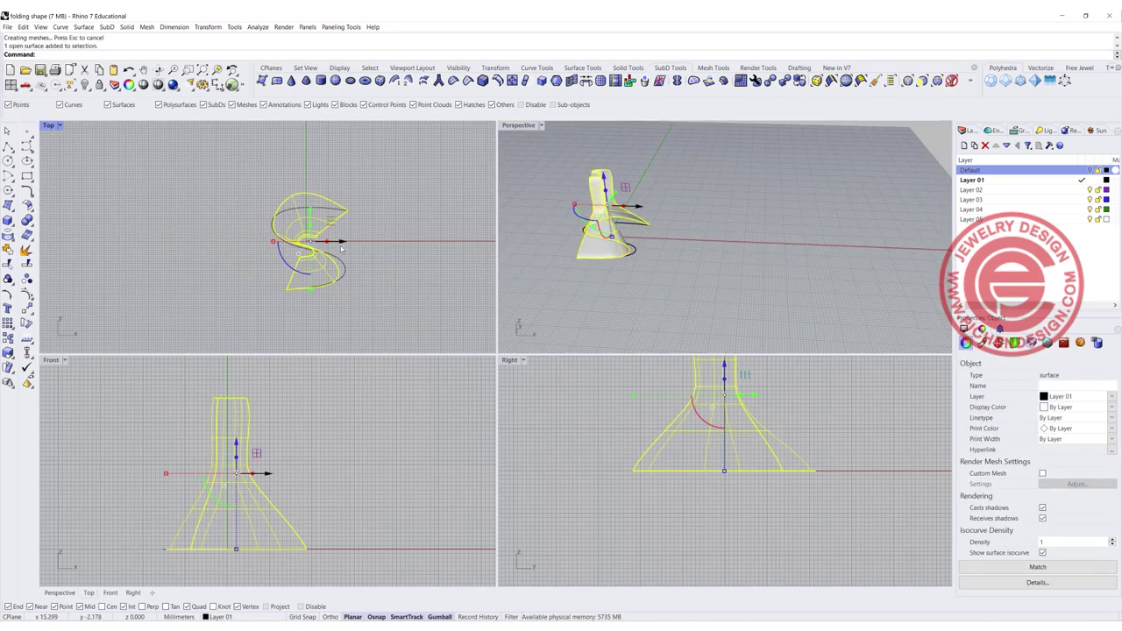
pyautogui.moveTo(343, 243); pyautogui.dragTo(167, 244)
pyautogui.click(233, 261)
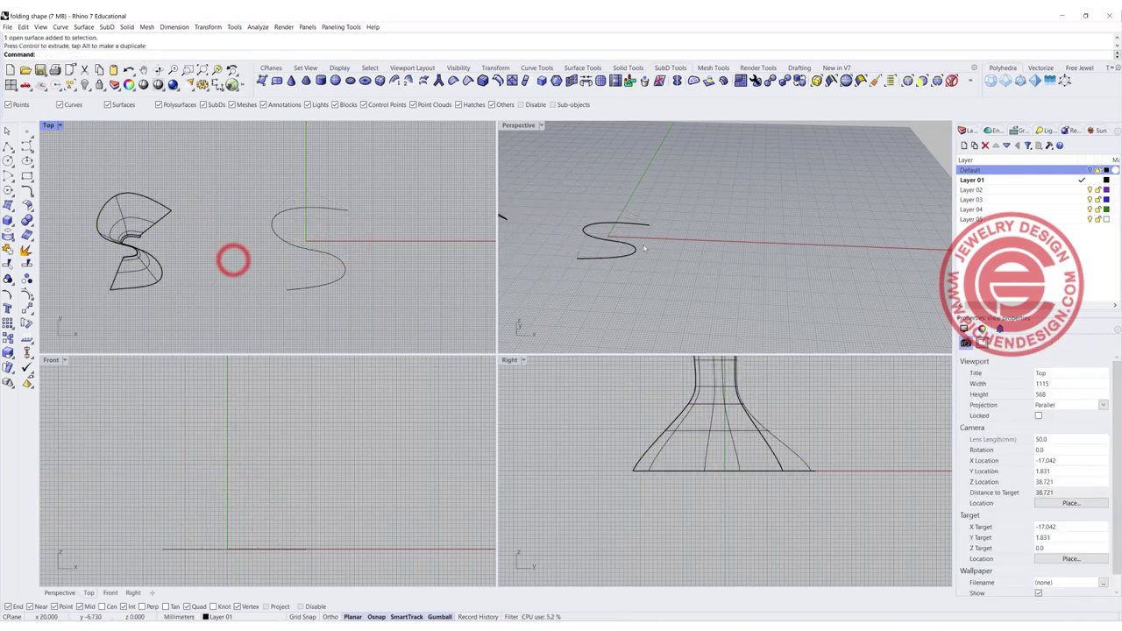
# - Examine the tapered surface beside the original S-shaped curve from several angles in the maximised Perspective view
pyautogui.doubleClick(519, 127)
pyautogui.scroll(-8, 488, 218)
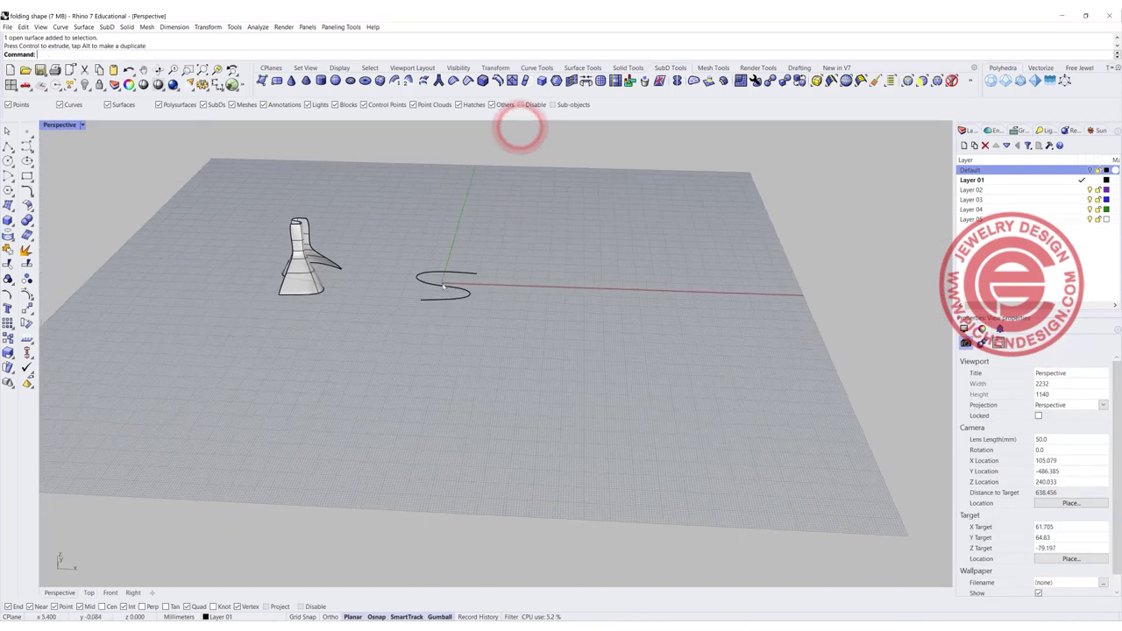
pyautogui.scroll(4, 437, 285)
pyautogui.moveTo(437, 284); pyautogui.dragTo(508, 253, button='right')
pyautogui.scroll(2, 233, 250)
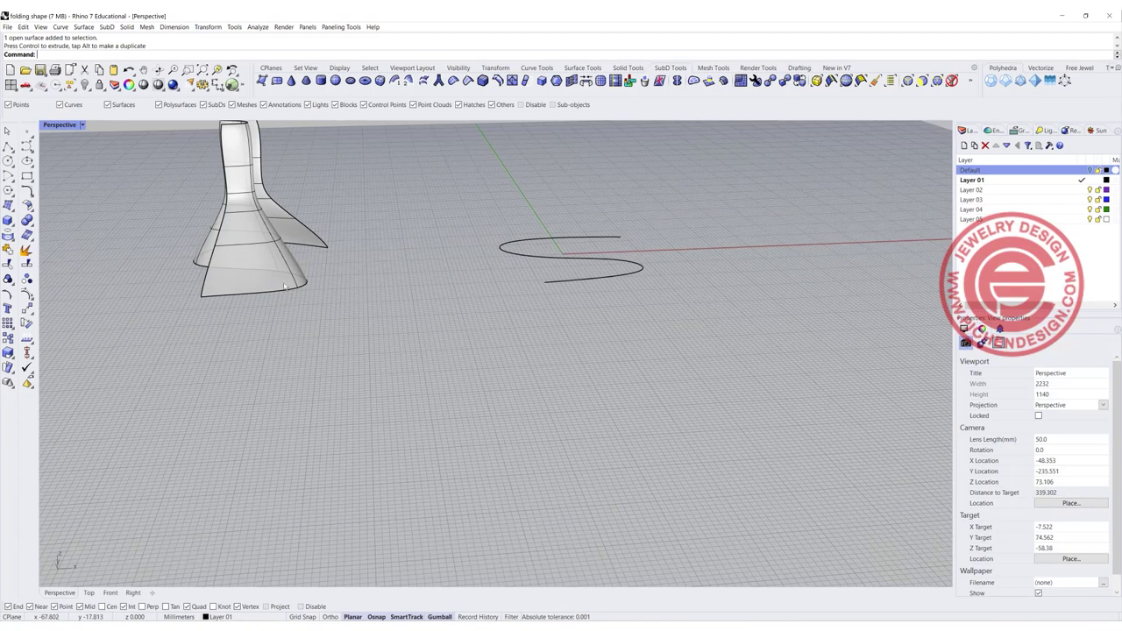
pyautogui.moveTo(284, 287); pyautogui.dragTo(176, 193, button='right')
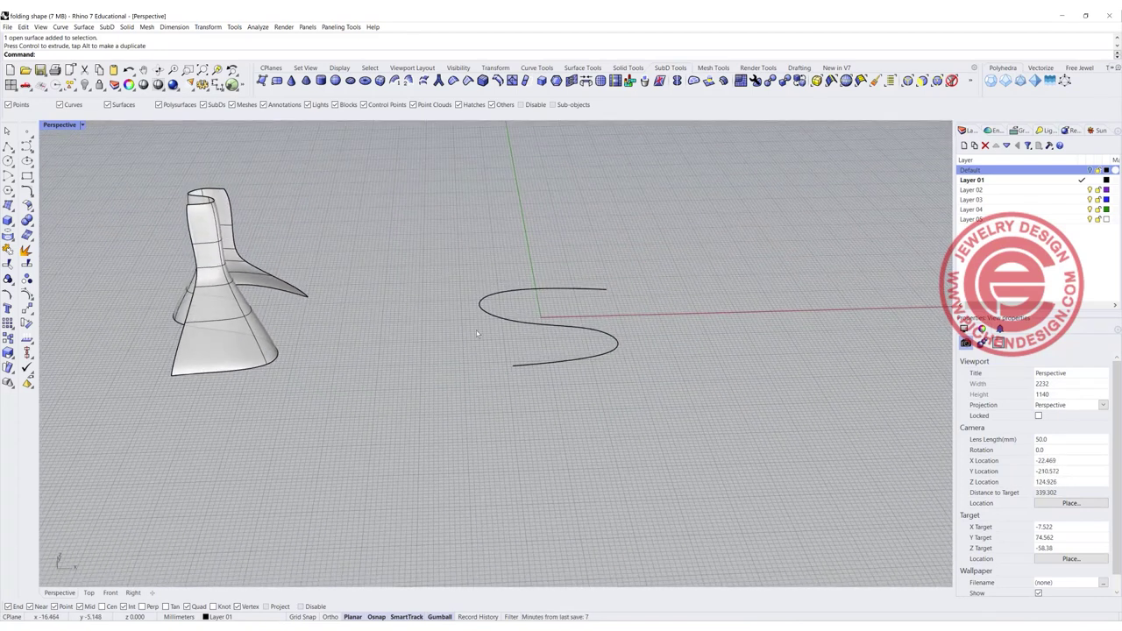
pyautogui.moveTo(516, 328); pyautogui.dragTo(451, 300, button='right')
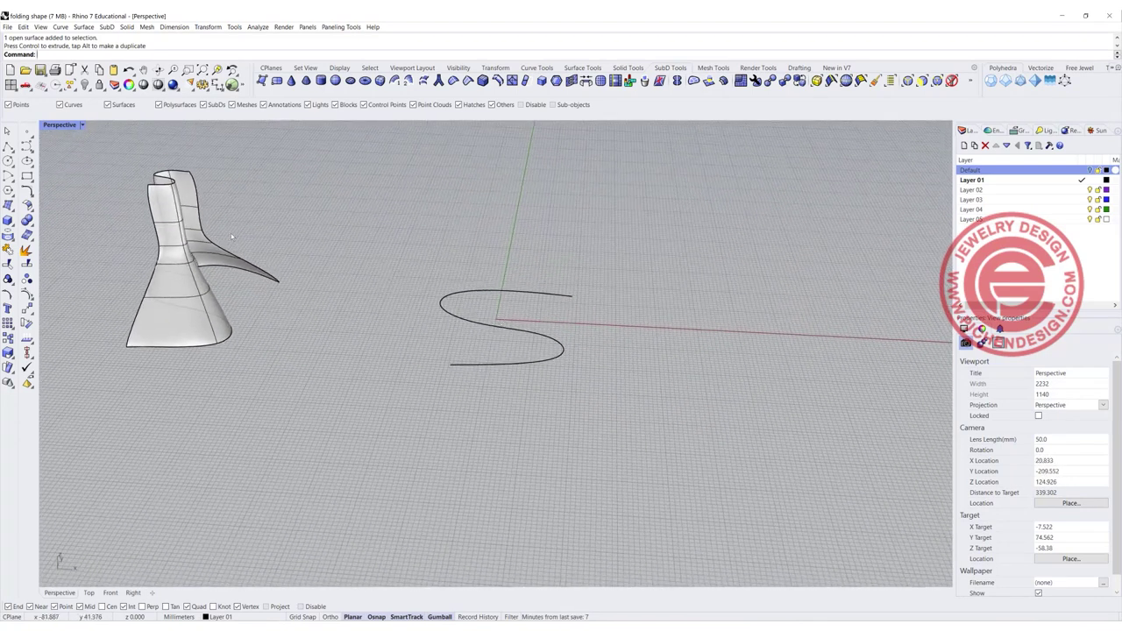
pyautogui.doubleClick(55, 126)
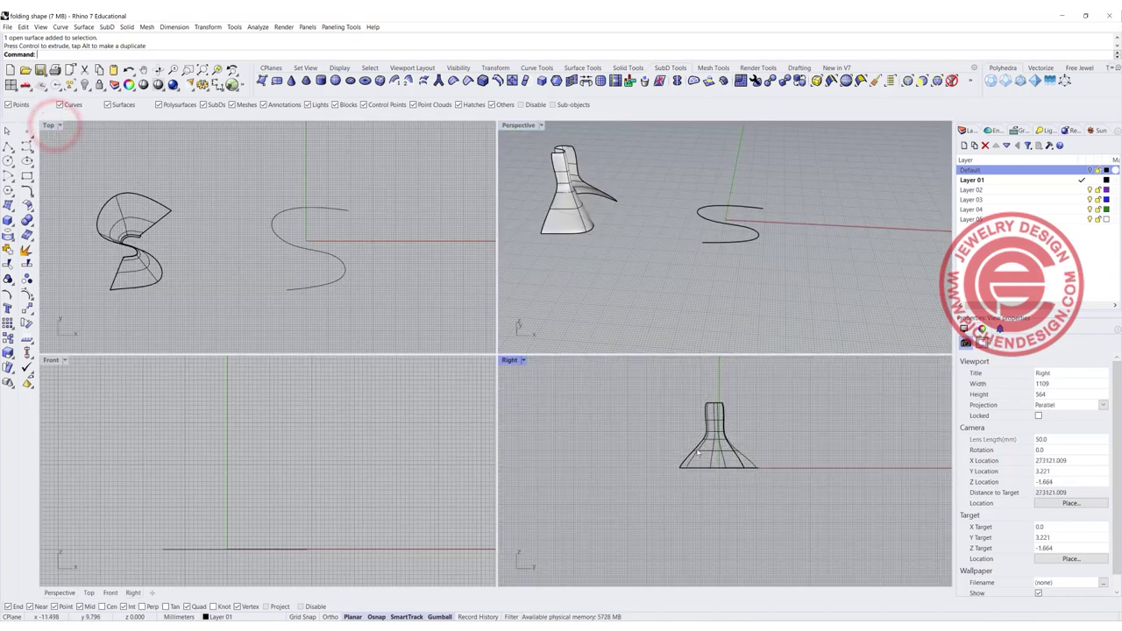
# - Delete the reshaped tapered surface, leaving only the original S-shaped curve
pyautogui.click(213, 293)
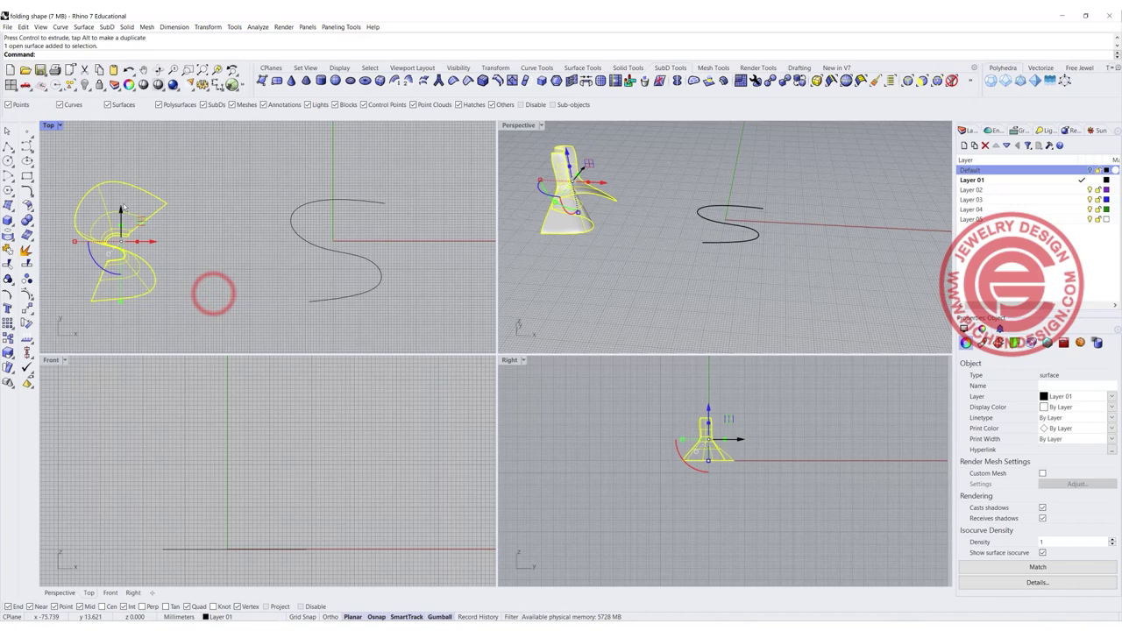
pyautogui.press('Delete')
pyautogui.click(702, 462)
pyautogui.moveTo(702, 462); pyautogui.dragTo(706, 408, button='right')
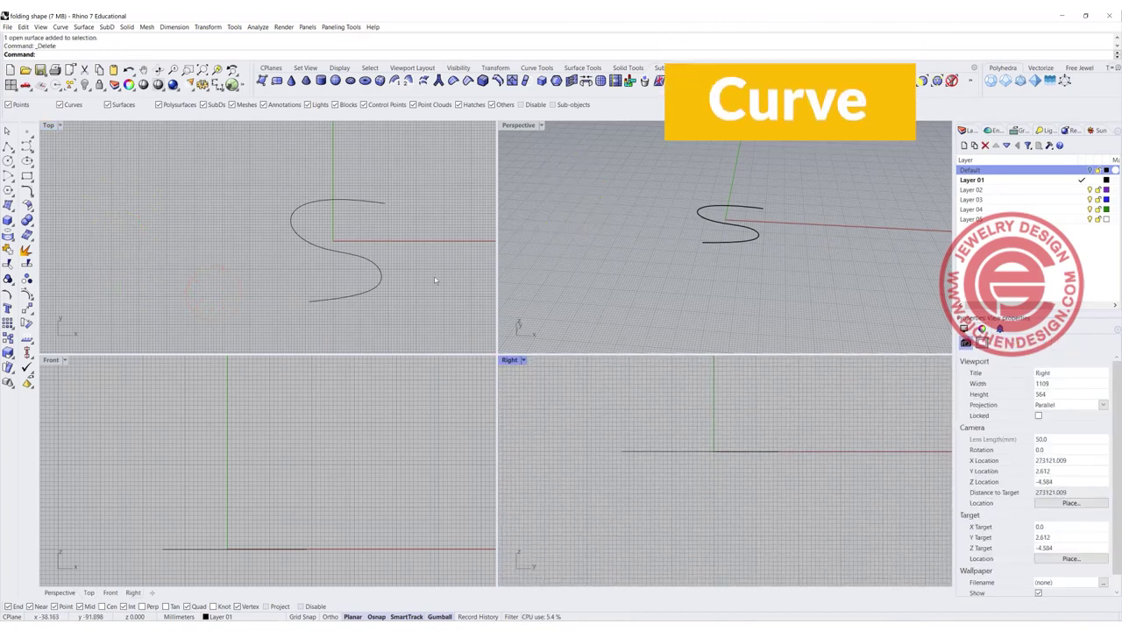
# - Draw a degree-3 curve with five control points in the Right view, sloping diagonally across the level of the S-shaped curve
pyautogui.click(26, 145)
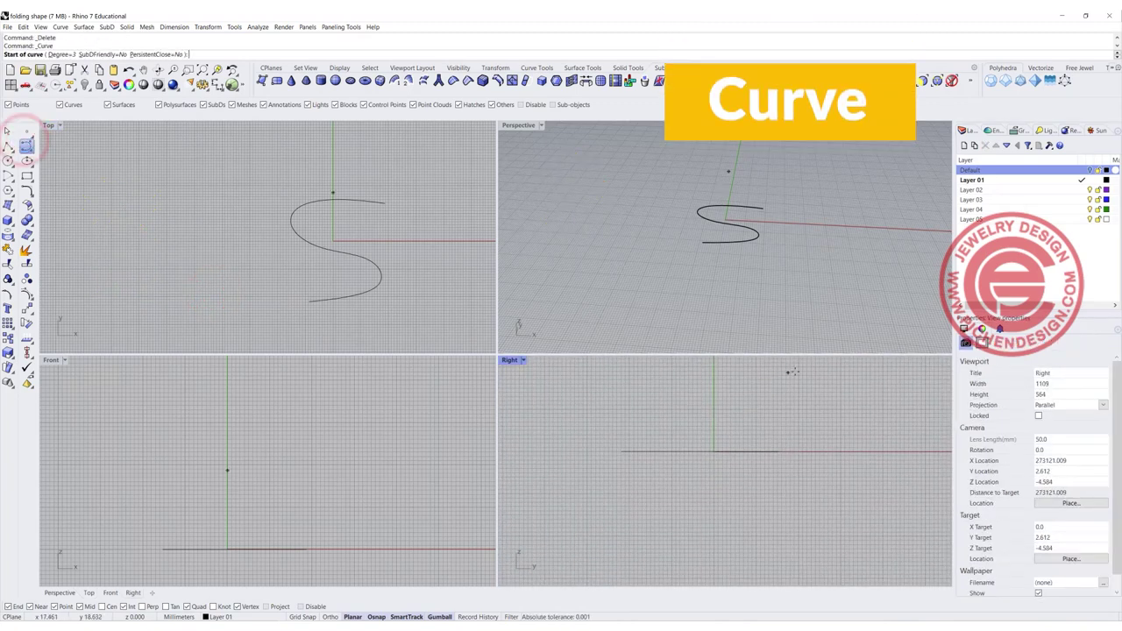
pyautogui.press('Escape')
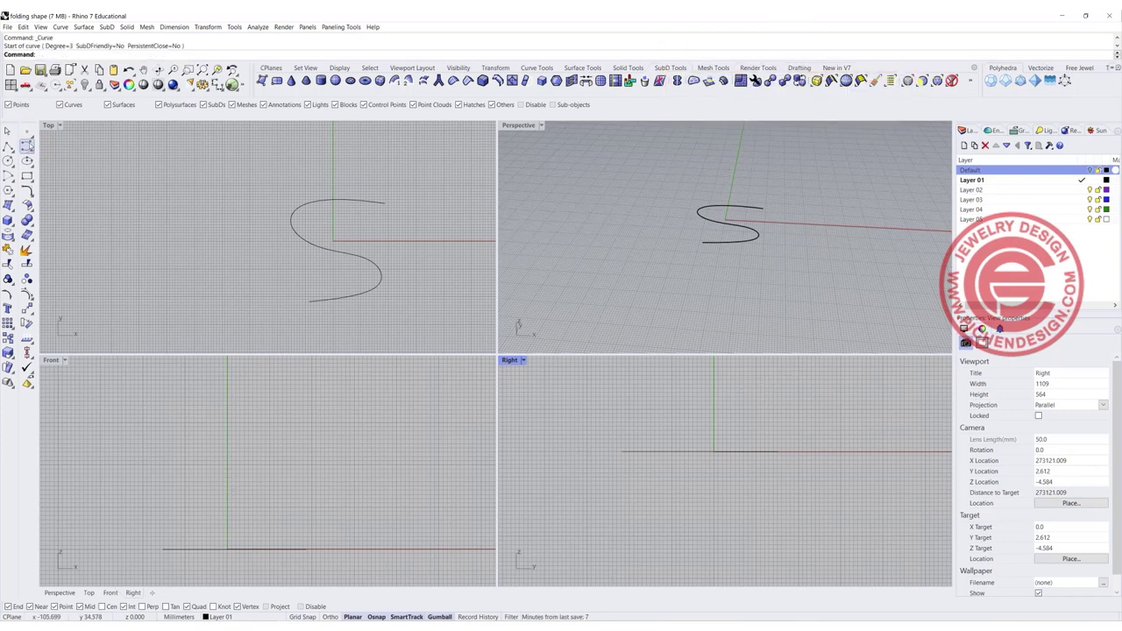
pyautogui.click(25, 147)
pyautogui.scroll(-2, 811, 413)
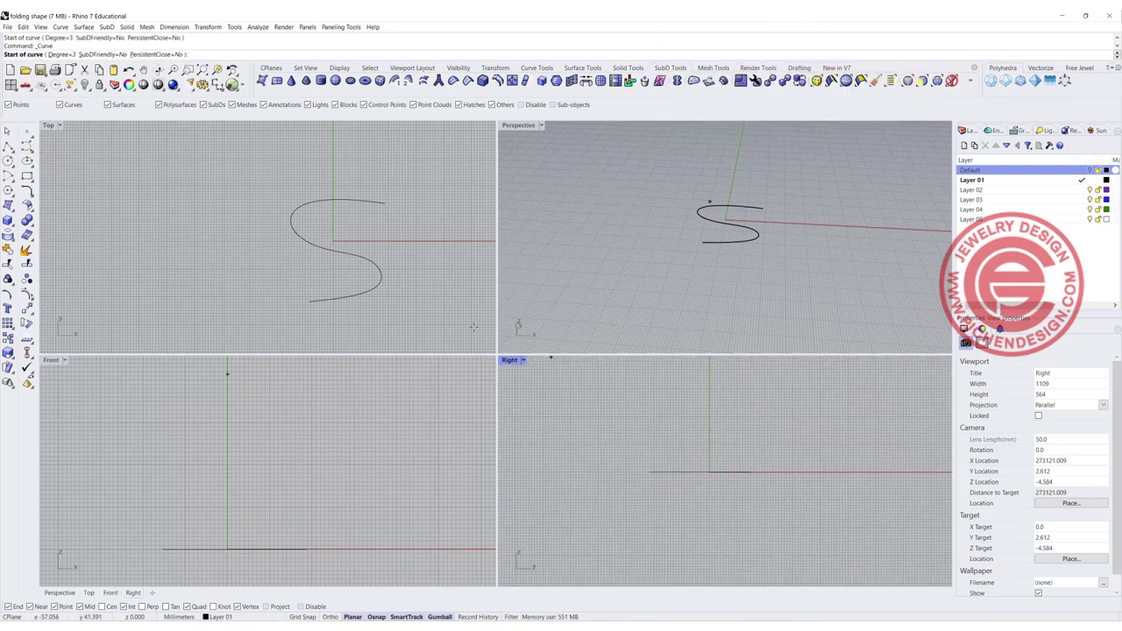
pyautogui.doubleClick(512, 360)
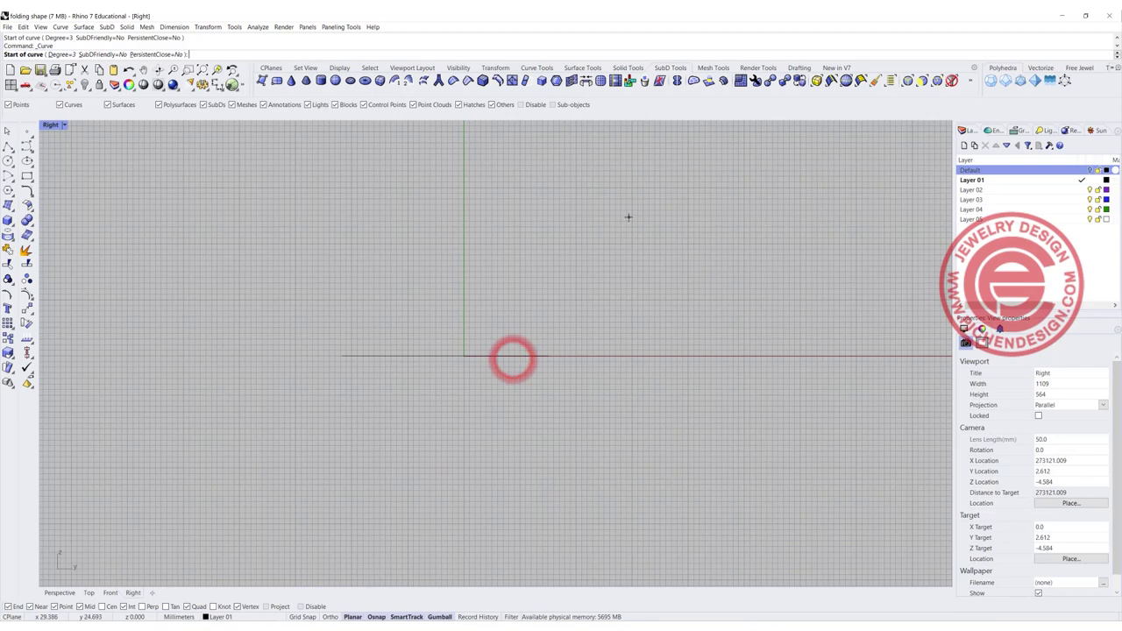
pyautogui.click(605, 200)
pyautogui.click(527, 253)
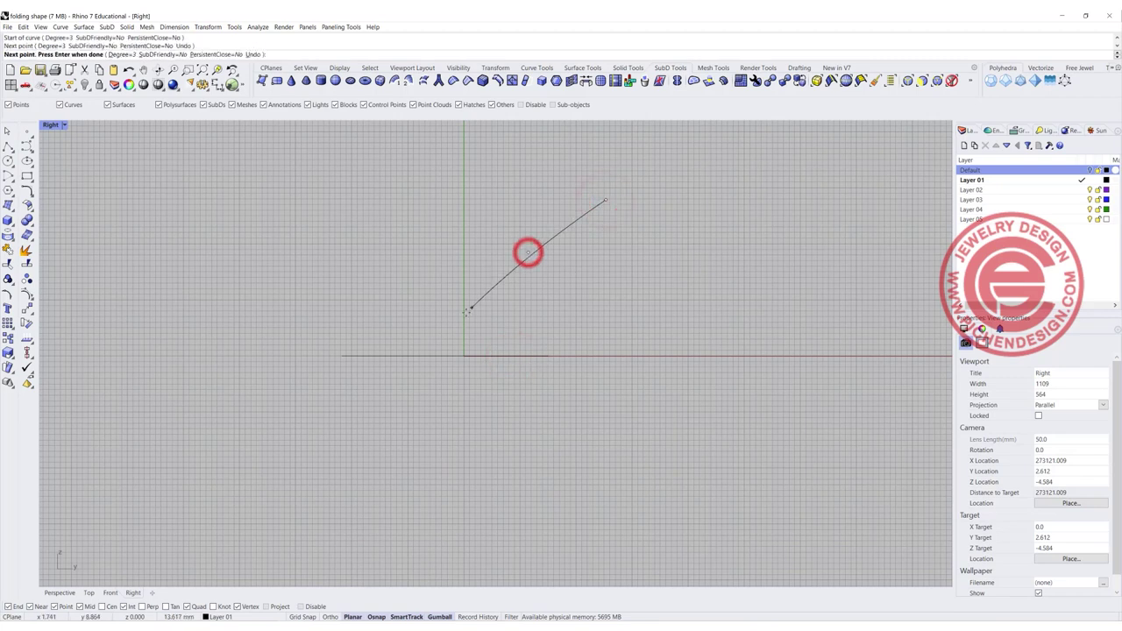
pyautogui.click(450, 328)
pyautogui.click(394, 410)
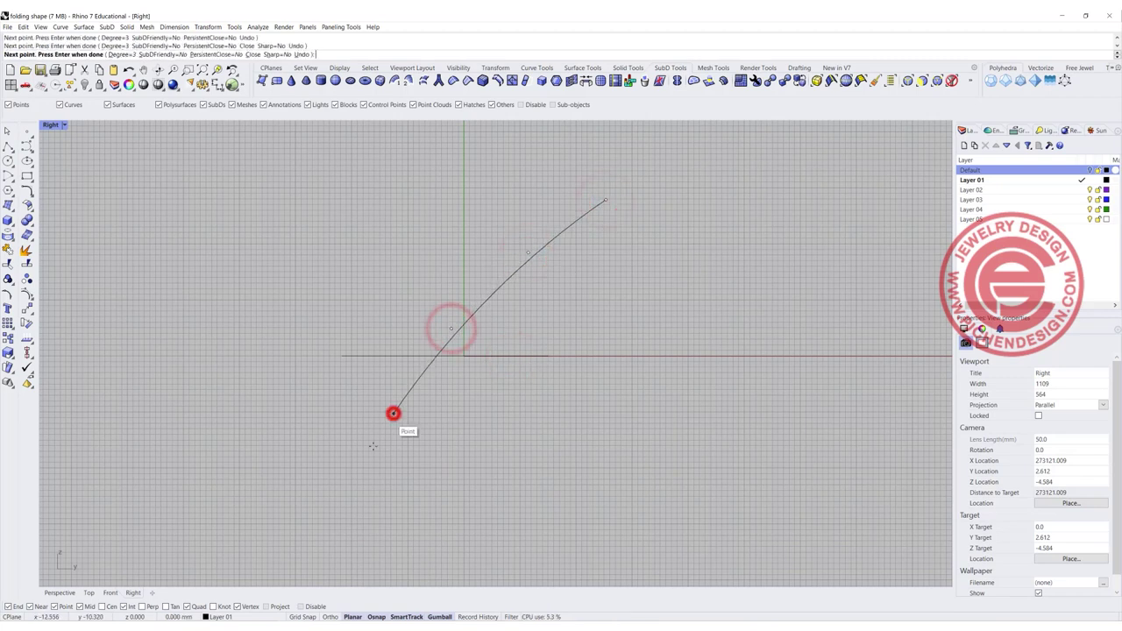
pyautogui.click(310, 537)
pyautogui.press('Return')
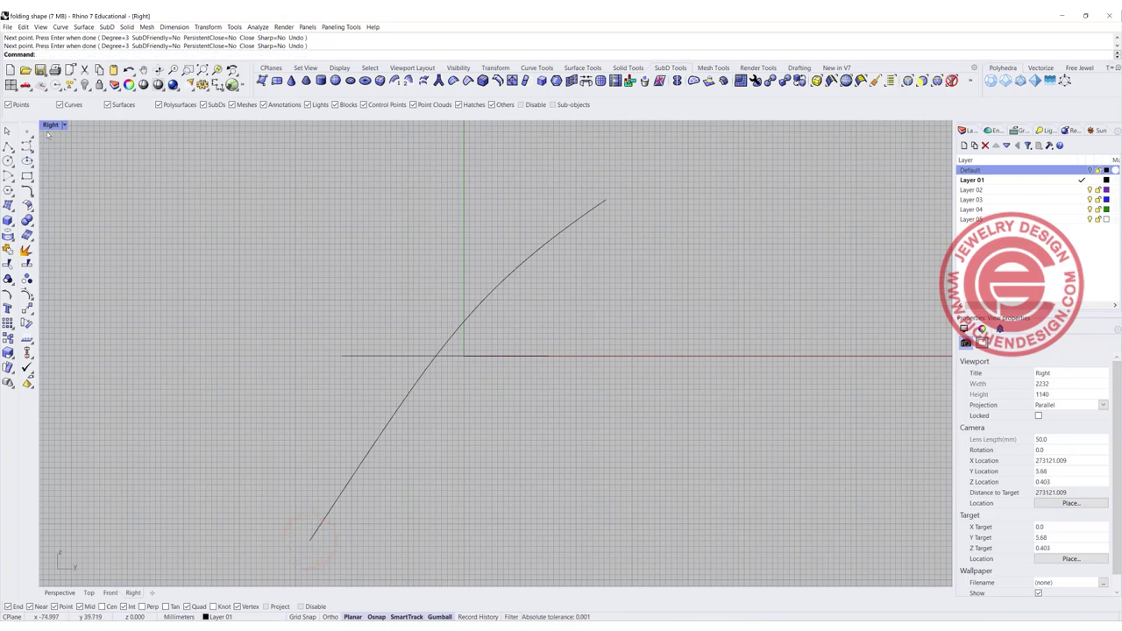
# - Create a curve from two views in Perspective, using the sloped curve and the flat S-shaped curve
pyautogui.doubleClick(52, 126)
pyautogui.moveTo(735, 254); pyautogui.dragTo(610, 178, button='right')
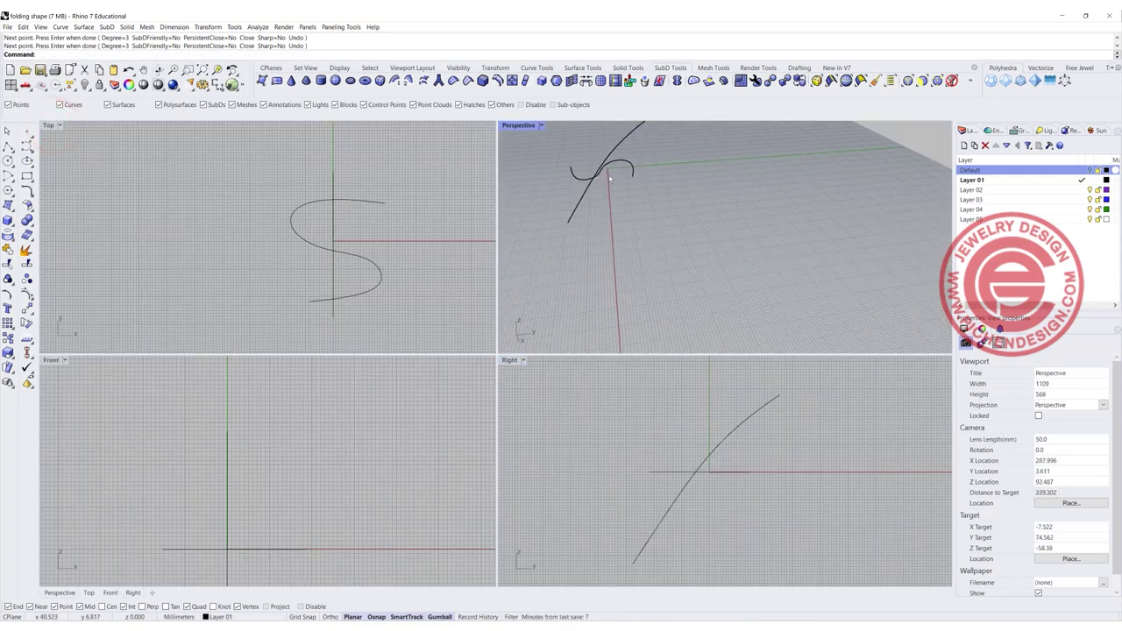
pyautogui.scroll(3, 609, 178)
pyautogui.doubleClick(518, 126)
pyautogui.scroll(-5, 362, 263)
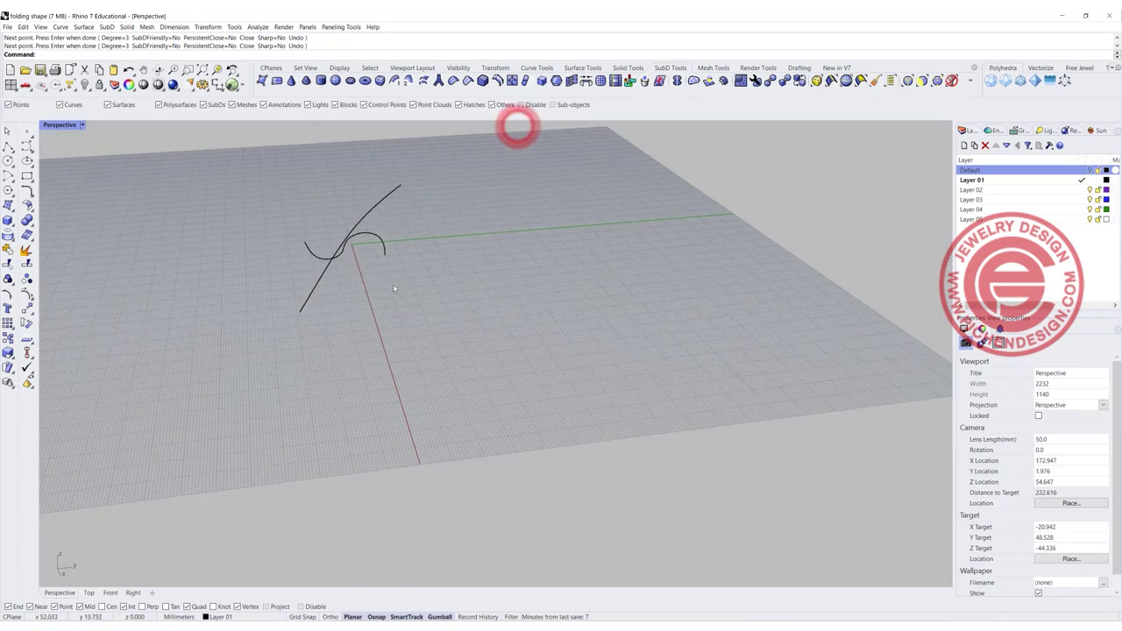
pyautogui.scroll(3, 374, 247)
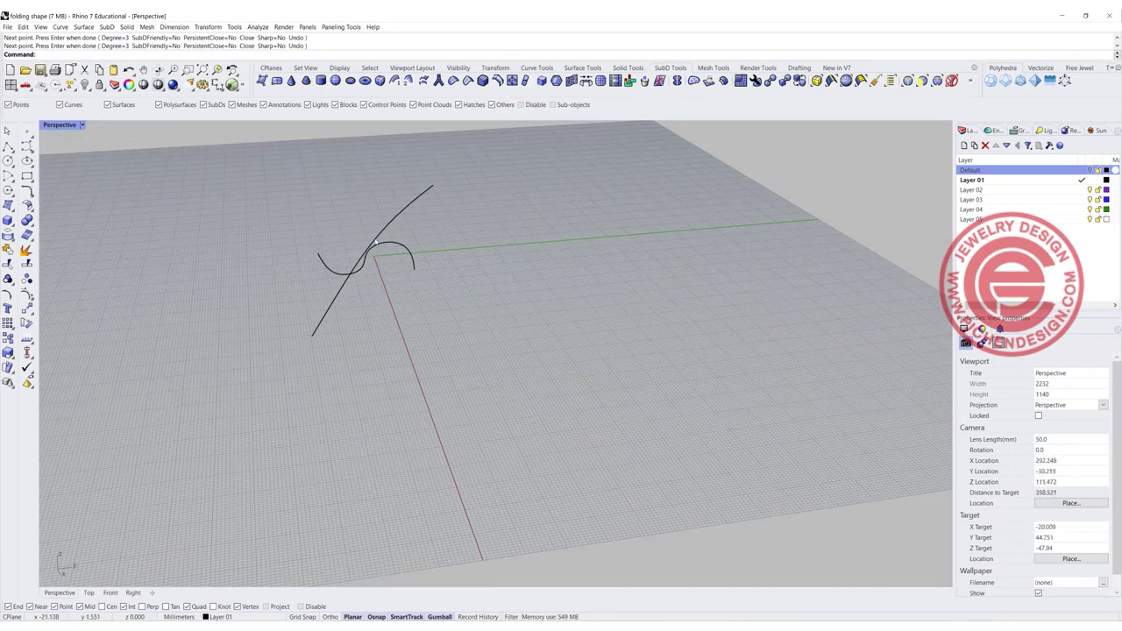
pyautogui.scroll(3, 245, 209)
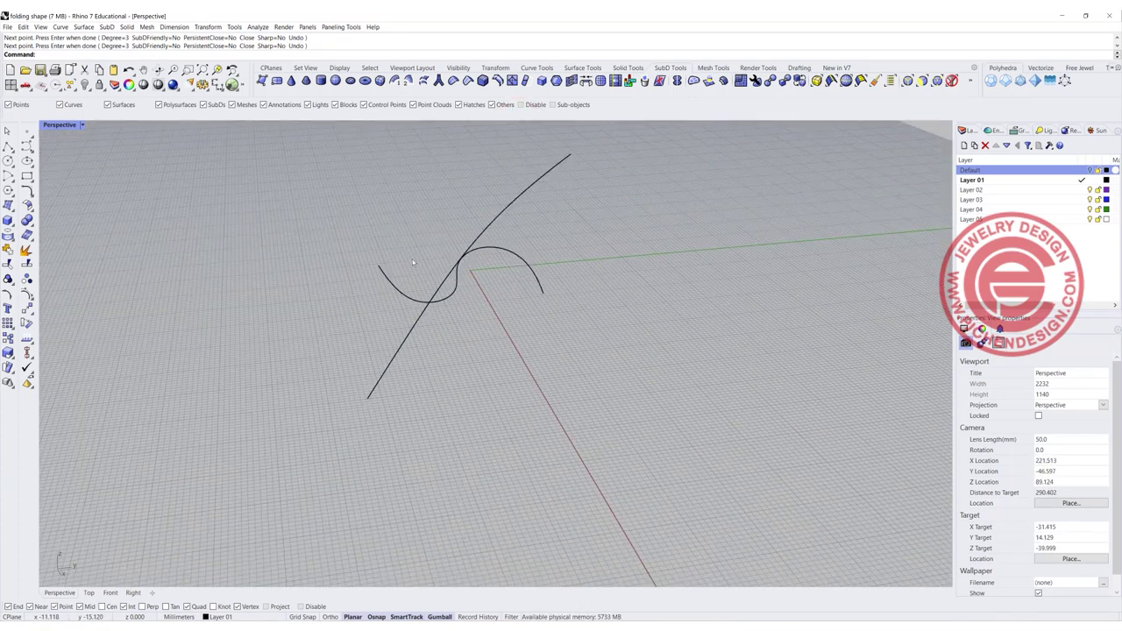
pyautogui.moveTo(496, 226)
pyautogui.mouseDown(button='right')
pyautogui.moveTo(454, 235)
pyautogui.moveTo(494, 220)
pyautogui.mouseUp(button='right')
pyautogui.click(27, 192)
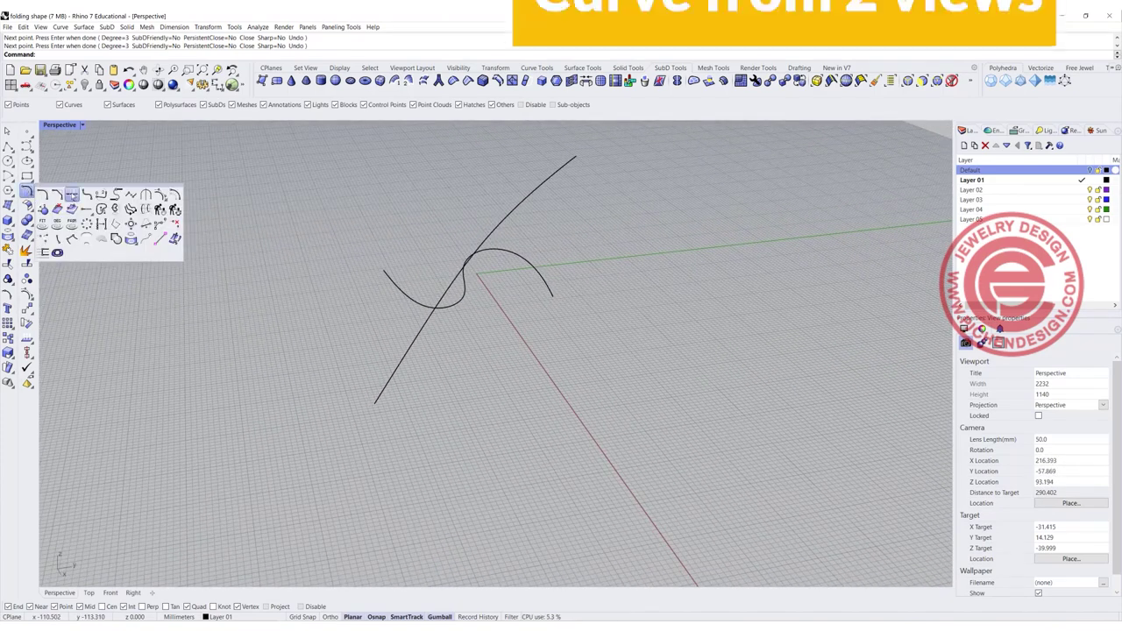
pyautogui.click(114, 208)
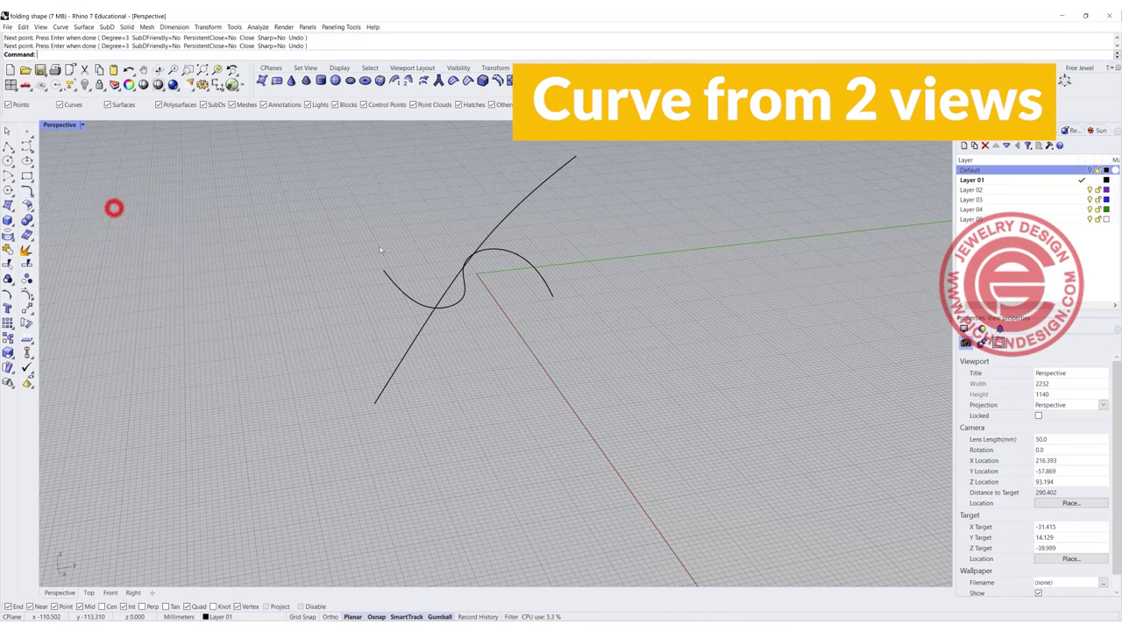
pyautogui.click(504, 220)
pyautogui.click(508, 253)
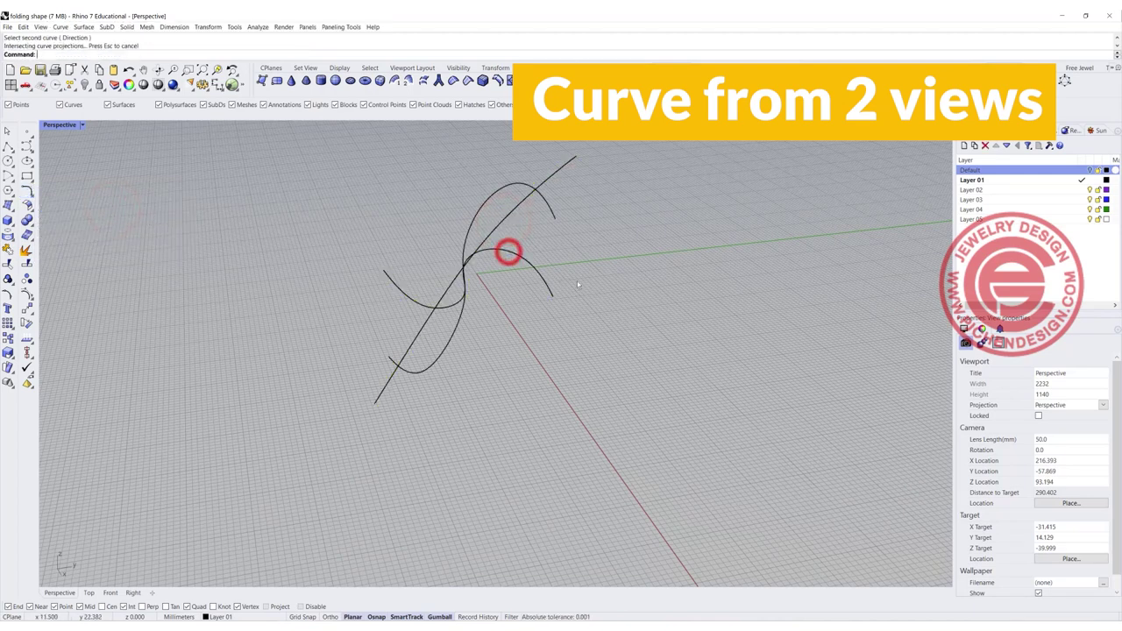
# - Set the display colour of the new combined curve to Red
pyautogui.click(555, 220)
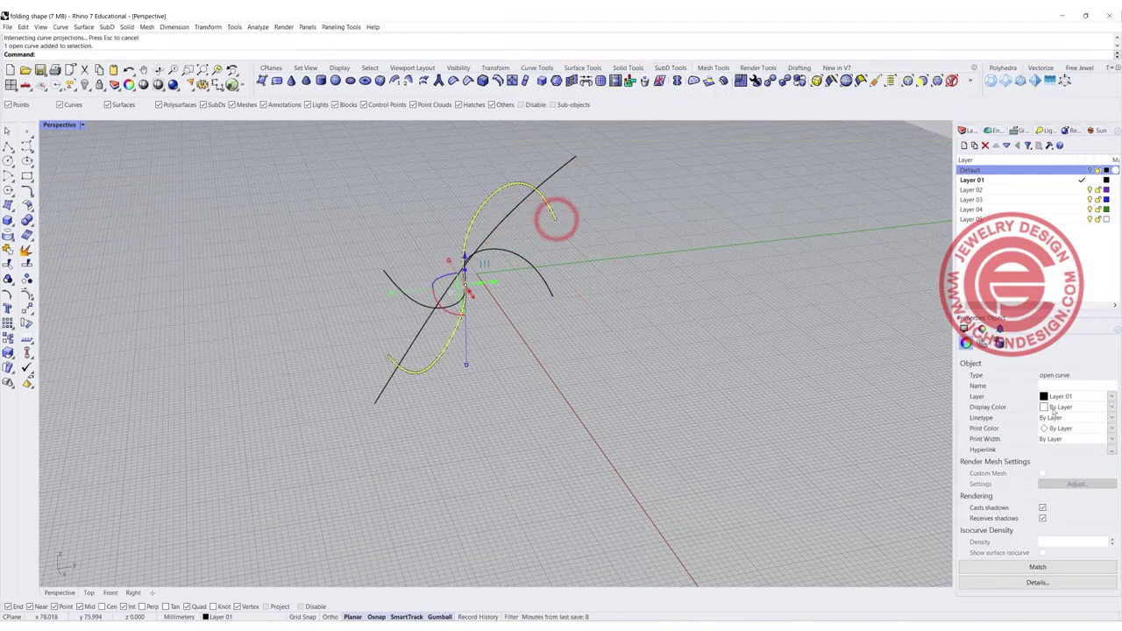
pyautogui.click(1112, 408)
pyautogui.click(1064, 454)
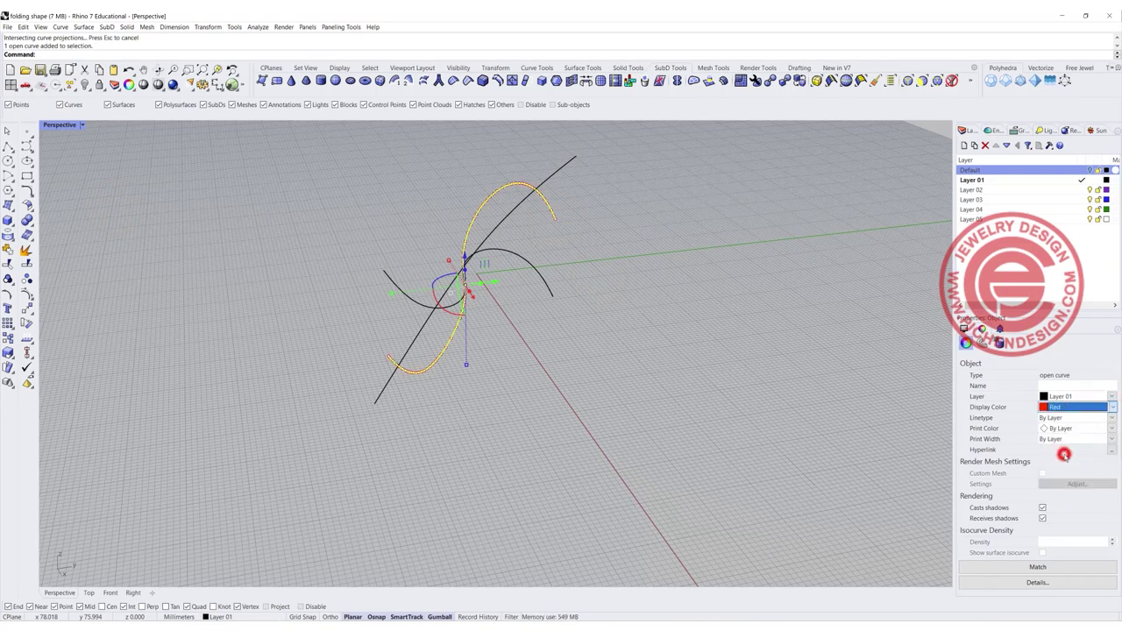
pyautogui.click(692, 346)
# - Hide the flat S-shaped curve and the sloped curve together
pyautogui.moveTo(500, 305); pyautogui.dragTo(491, 263, button='right')
pyautogui.scroll(4, 491, 263)
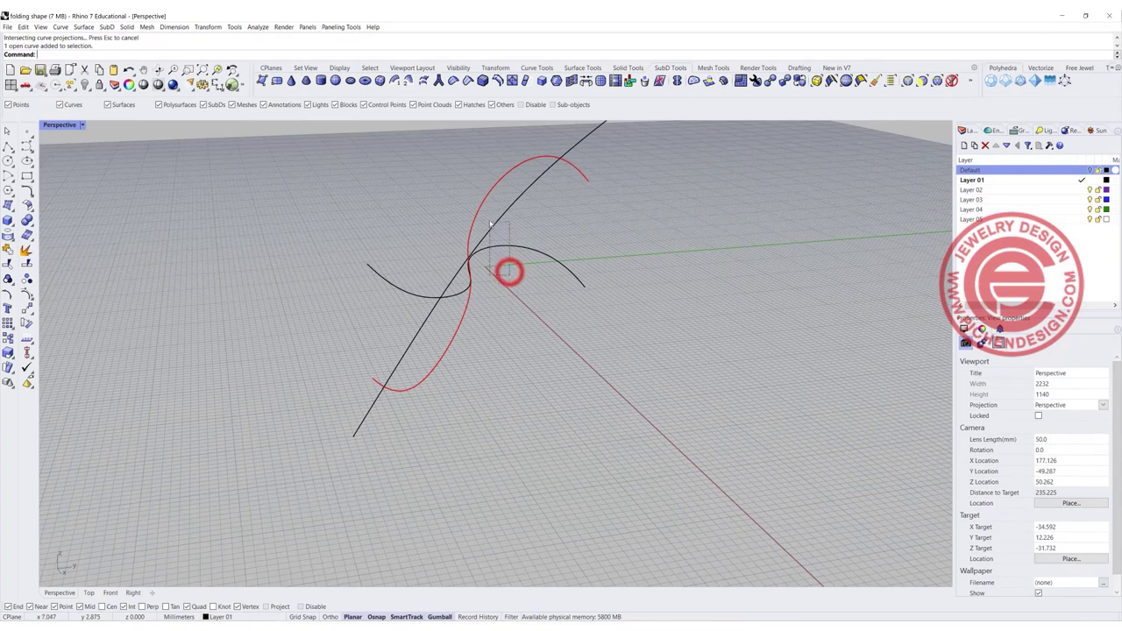
pyautogui.moveTo(509, 272); pyautogui.dragTo(491, 224)
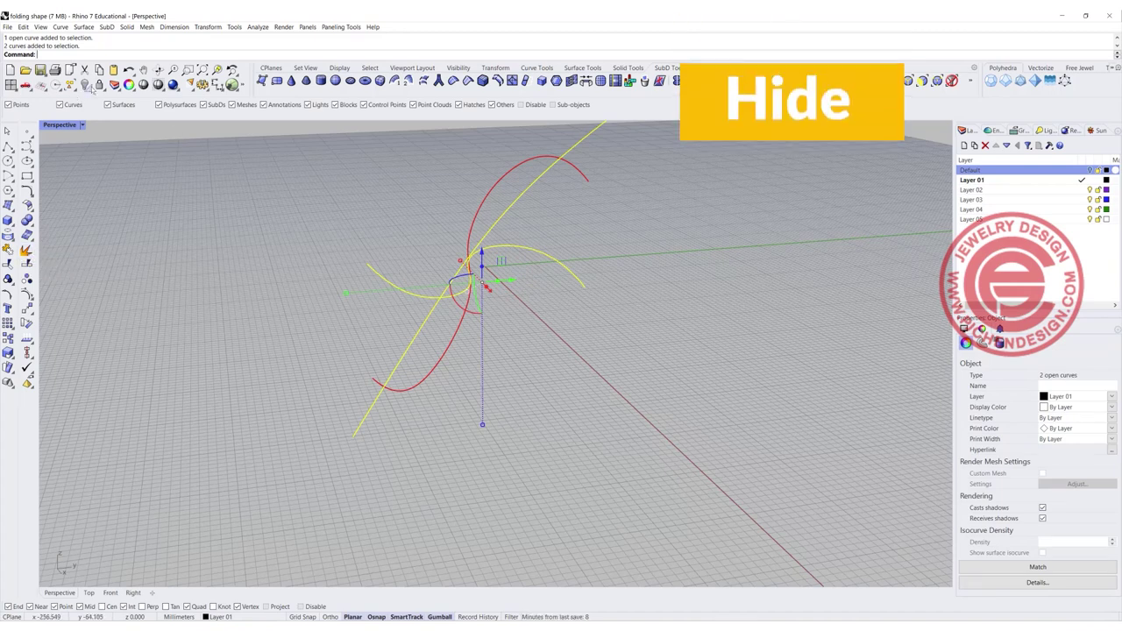
pyautogui.click(83, 85)
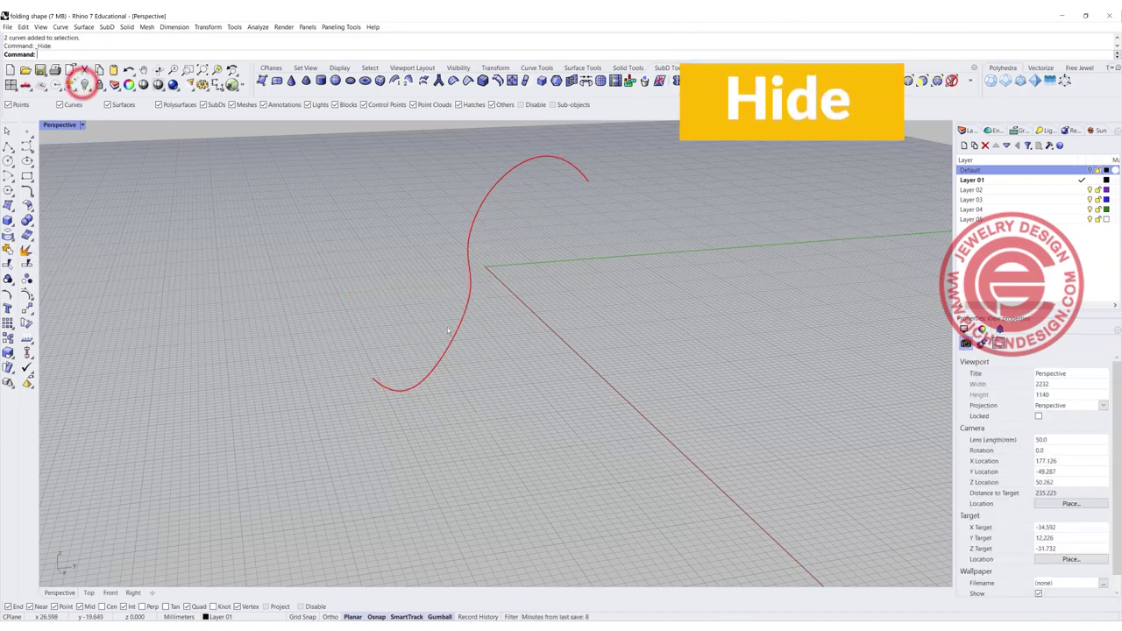
# - Scale the red curve down in the vertical direction with the gumball to flatten its slope
pyautogui.moveTo(438, 321); pyautogui.dragTo(486, 330, button='right')
pyautogui.click(523, 338)
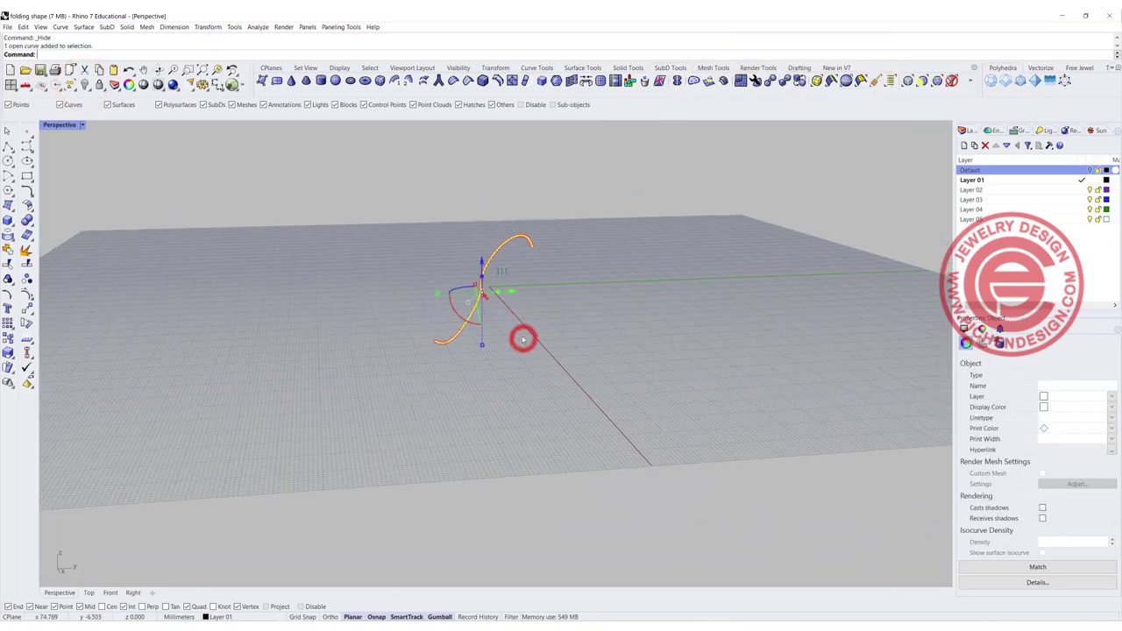
pyautogui.moveTo(481, 343); pyautogui.dragTo(482, 321)
pyautogui.click(557, 333)
pyautogui.moveTo(505, 369); pyautogui.dragTo(590, 357, button='right')
pyautogui.scroll(4, 562, 347)
pyautogui.click(555, 348)
pyautogui.scroll(3, 602, 236)
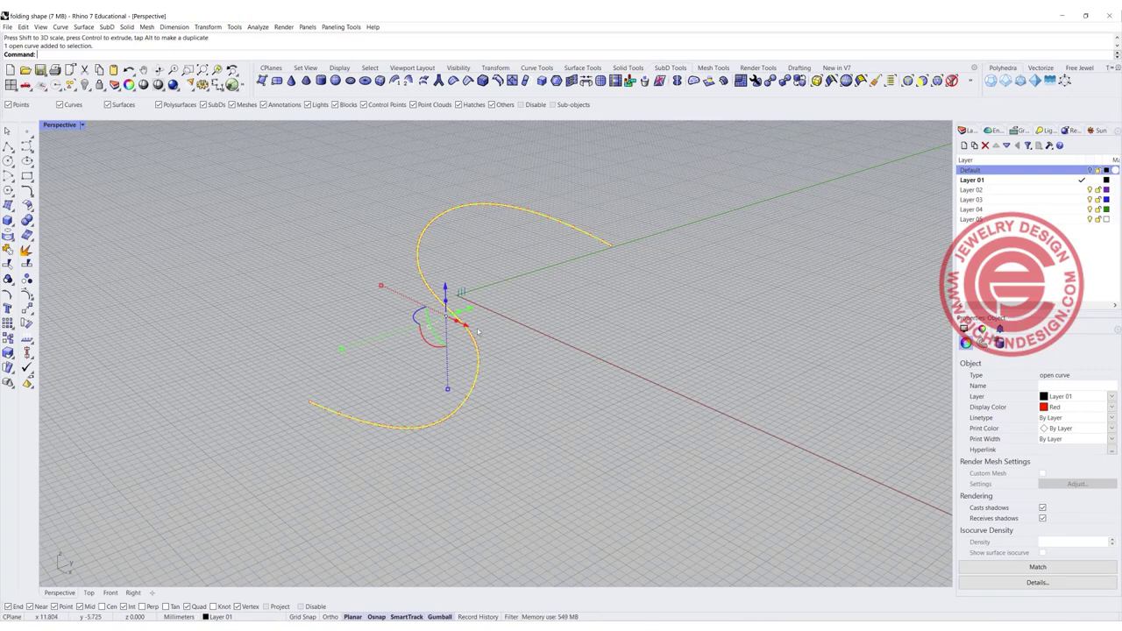
# - Try moving the red curve with the gumball in the Perspective view and undo the move
pyautogui.moveTo(401, 236); pyautogui.dragTo(426, 254)
pyautogui.moveTo(415, 213); pyautogui.dragTo(417, 193)
pyautogui.moveTo(483, 262); pyautogui.dragTo(527, 303, button='right')
pyautogui.click(527, 303)
pyautogui.press('Escape')
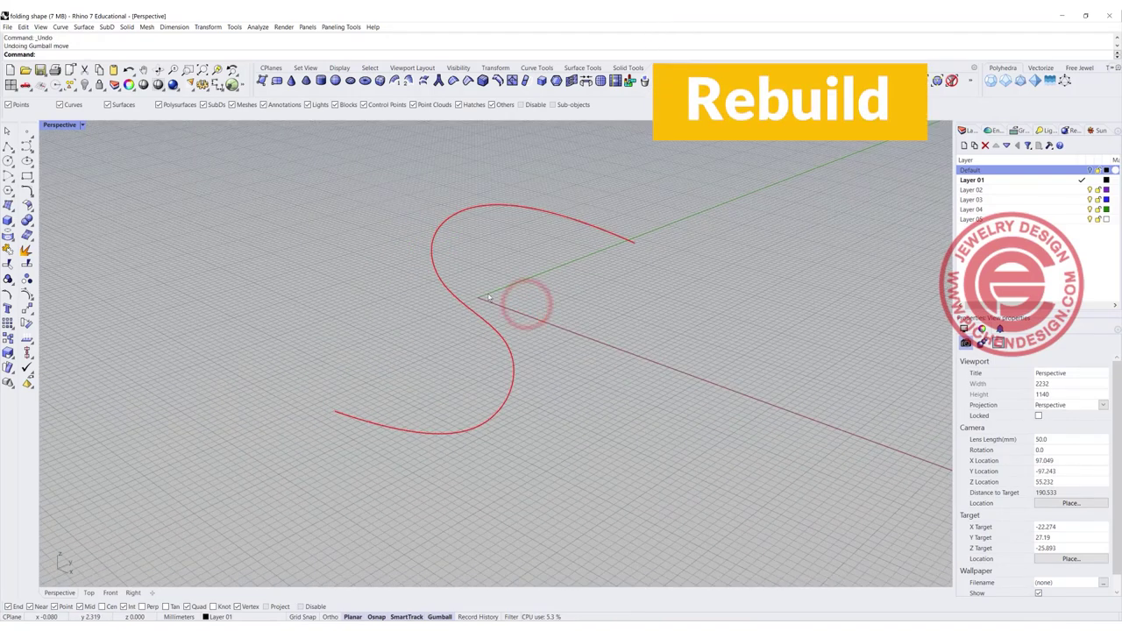
# - Rebuild the red S-curve with a point count of 12 and degree 3, deleting the input and preserving end tangent directions
pyautogui.press('Return')
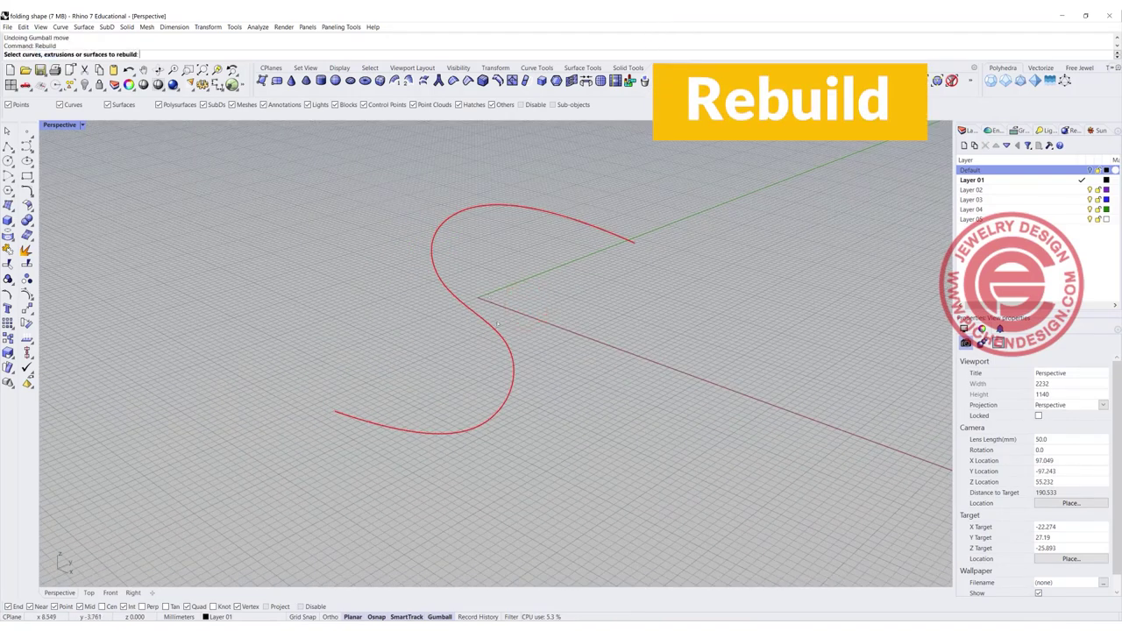
pyautogui.click(489, 318)
pyautogui.press('Return')
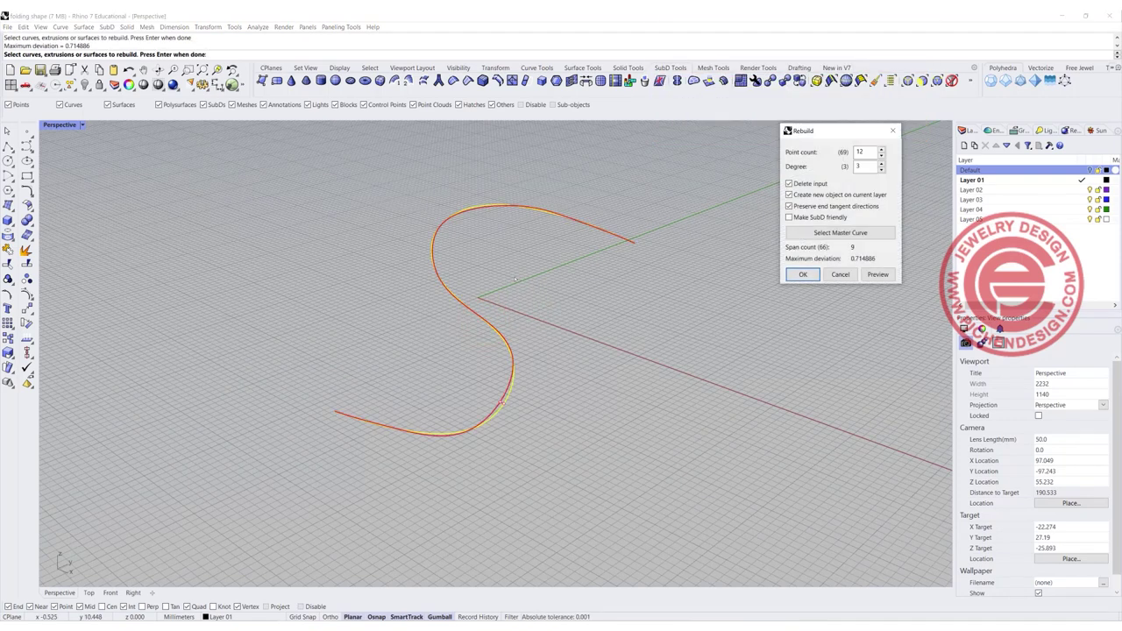
pyautogui.moveTo(829, 133); pyautogui.dragTo(358, 150)
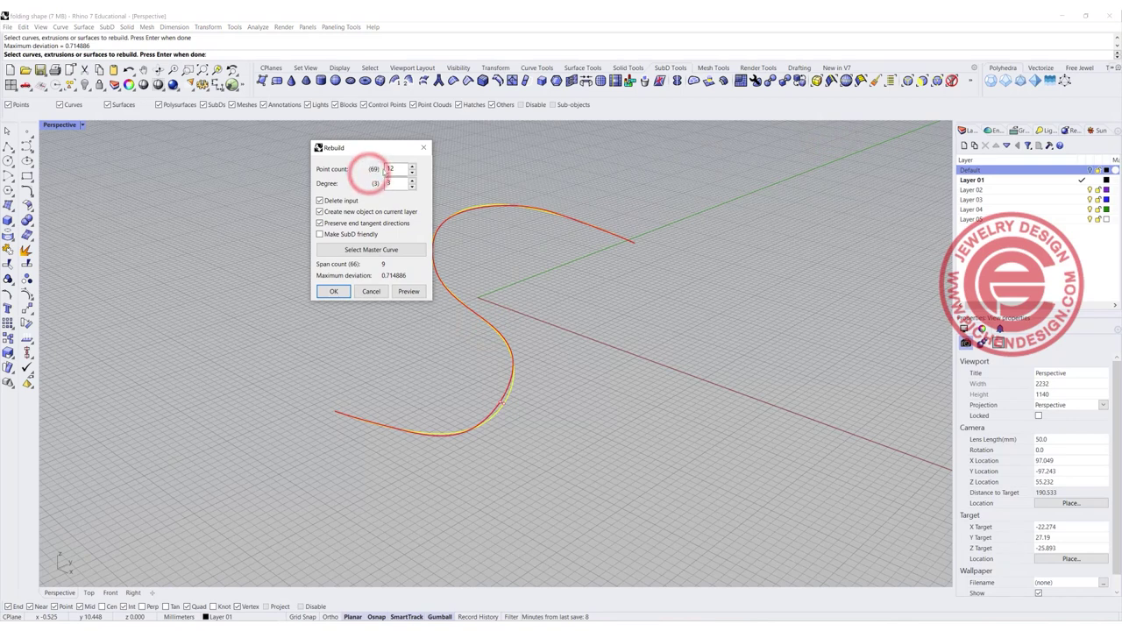
pyautogui.moveTo(369, 151); pyautogui.dragTo(340, 149)
pyautogui.click(368, 167)
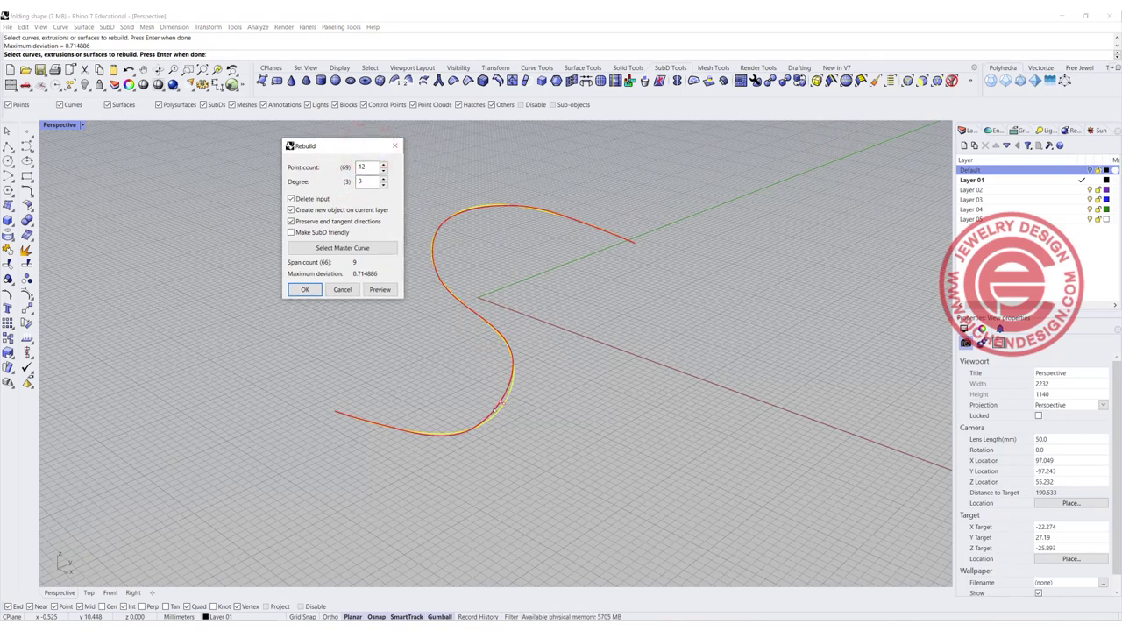
pyautogui.scroll(3, 499, 406)
pyautogui.scroll(-3, 587, 309)
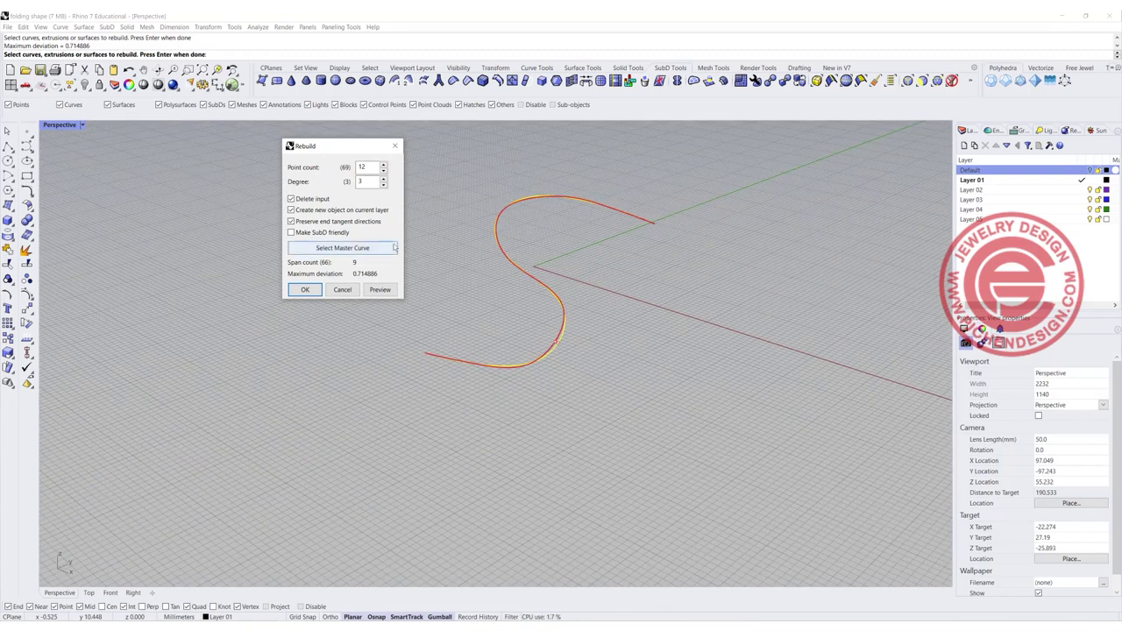
pyautogui.moveTo(548, 294)
pyautogui.mouseDown(button='right')
pyautogui.moveTo(521, 301)
pyautogui.moveTo(552, 293)
pyautogui.mouseUp(button='right')
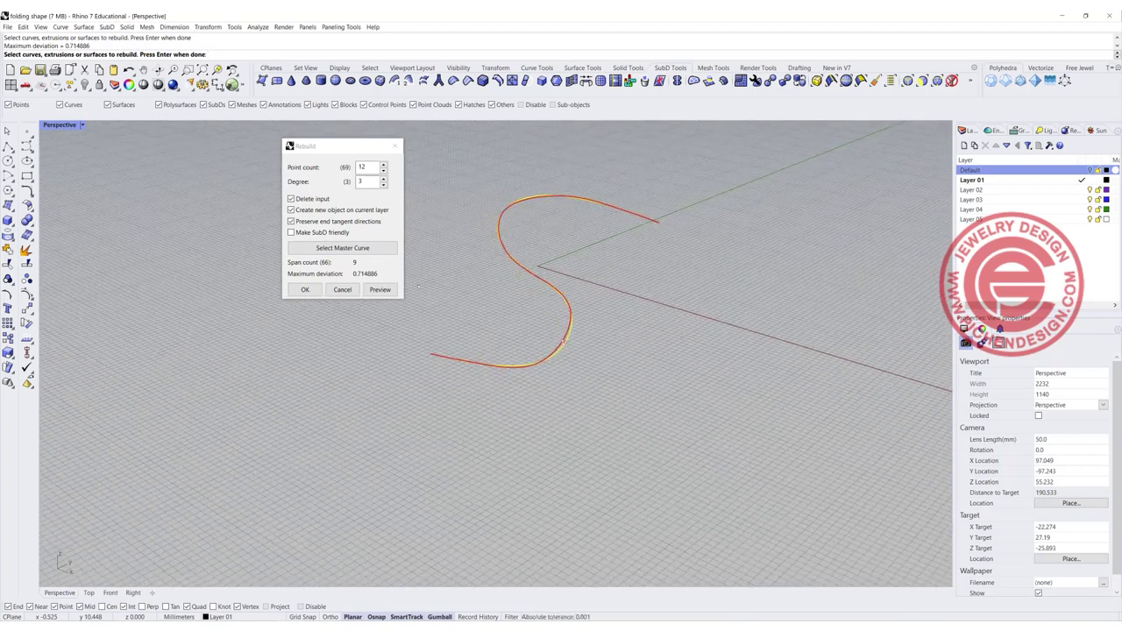
pyautogui.click(302, 291)
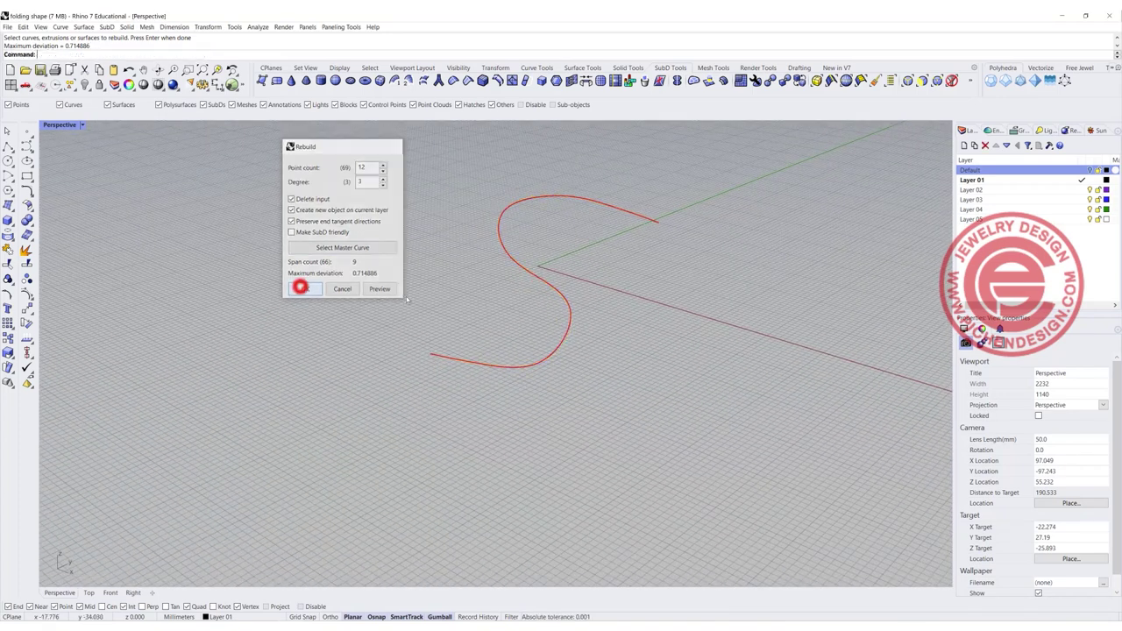
# - Check the rebuilt curve's control points and shape from several angles, and return to the four-viewport layout
pyautogui.click(560, 339)
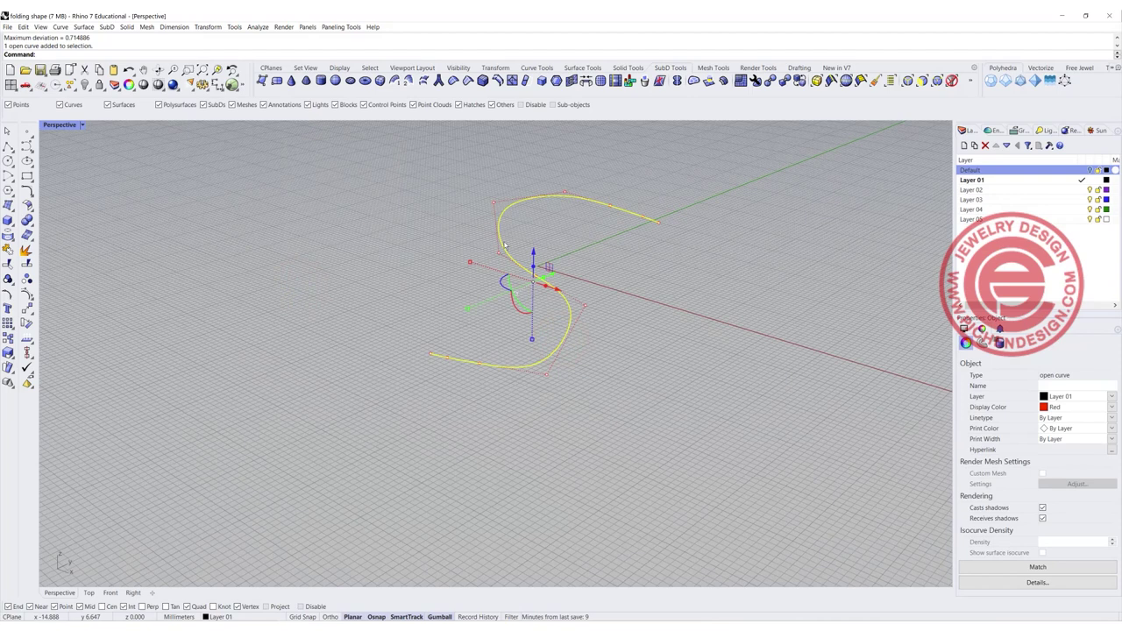
pyautogui.scroll(-2, 504, 247)
pyautogui.moveTo(596, 285); pyautogui.dragTo(554, 279, button='right')
pyautogui.click(589, 281)
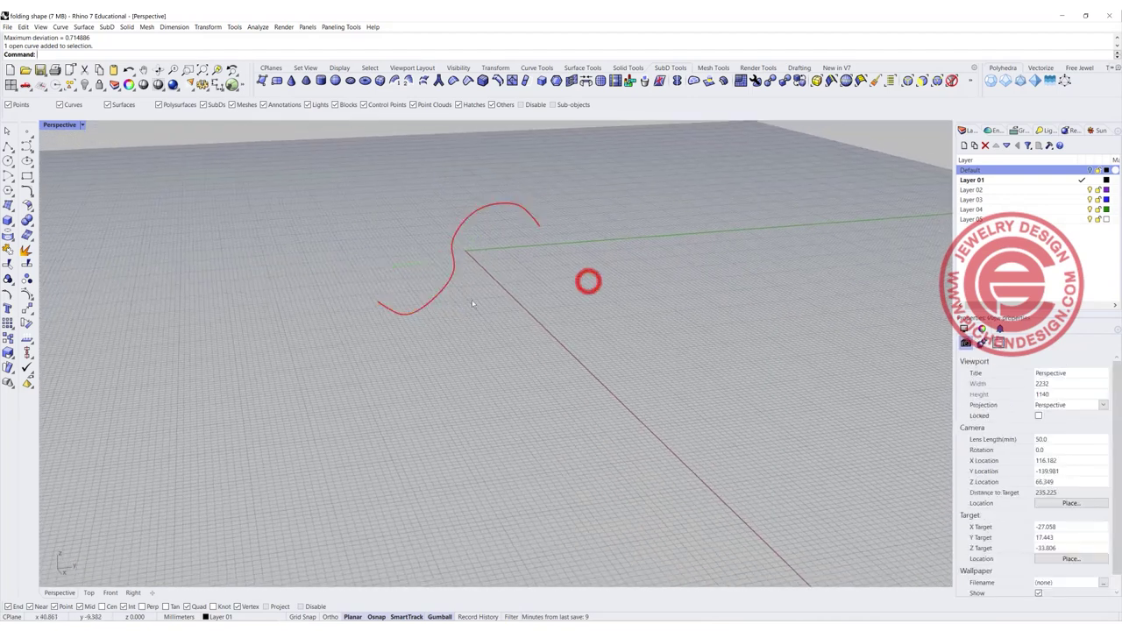
pyautogui.moveTo(471, 304); pyautogui.dragTo(530, 303, button='right')
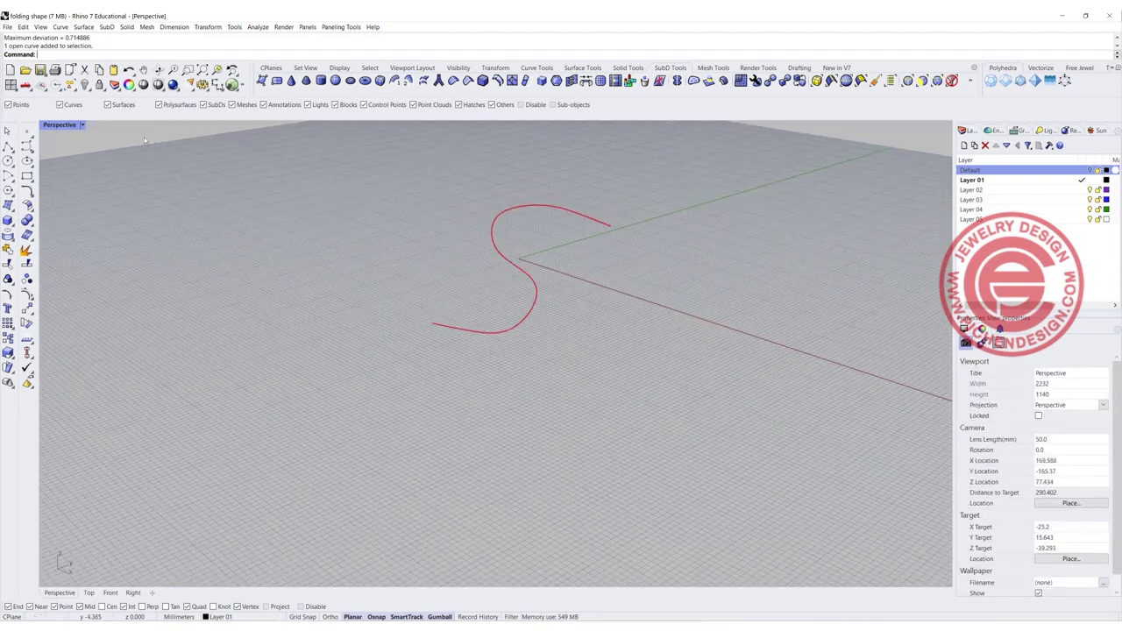
pyautogui.doubleClick(72, 125)
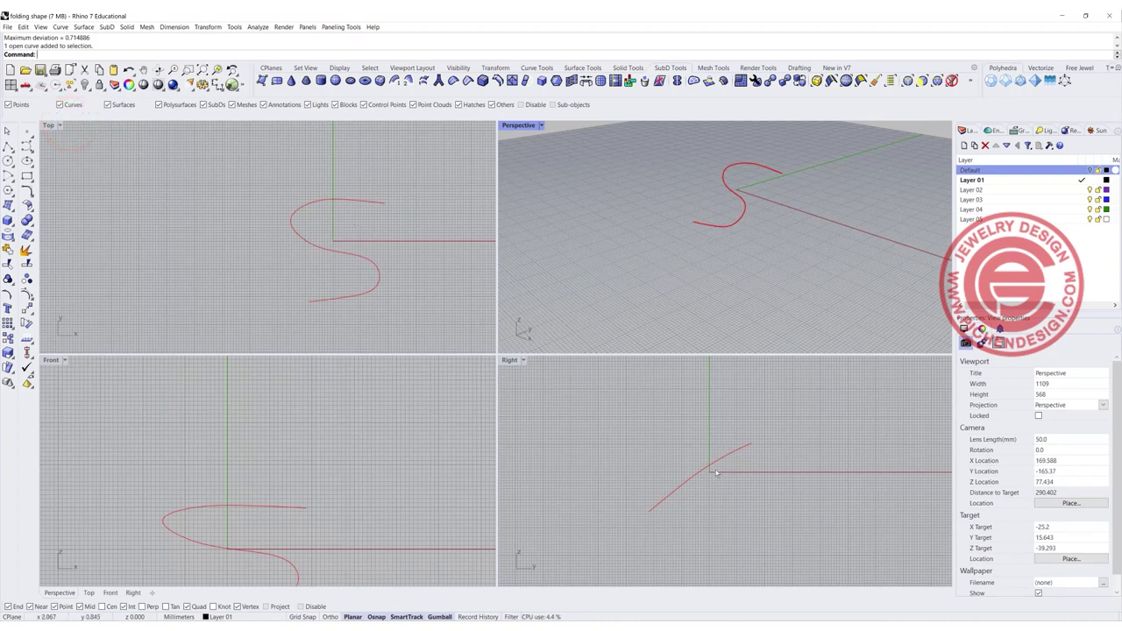
# - Try extruding the red curve upward with the gumball in the Right view, and undo the extrusion
pyautogui.moveTo(728, 480); pyautogui.dragTo(699, 398)
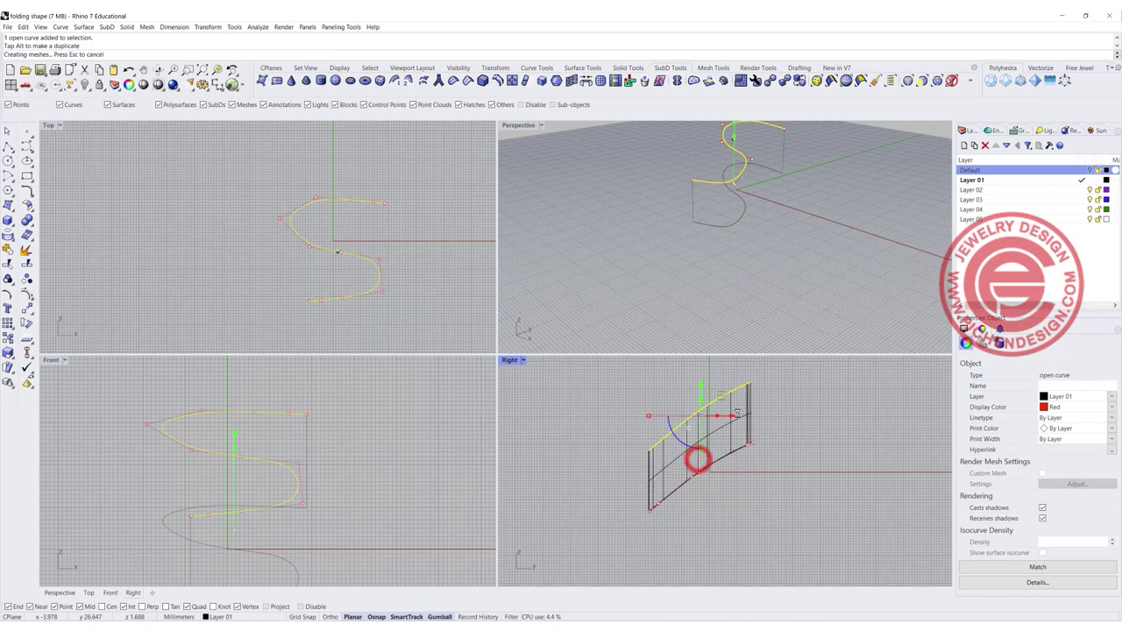
pyautogui.click(842, 429)
pyautogui.moveTo(765, 190); pyautogui.dragTo(708, 285, button='right')
pyautogui.hotkey('ctrl', 'z')
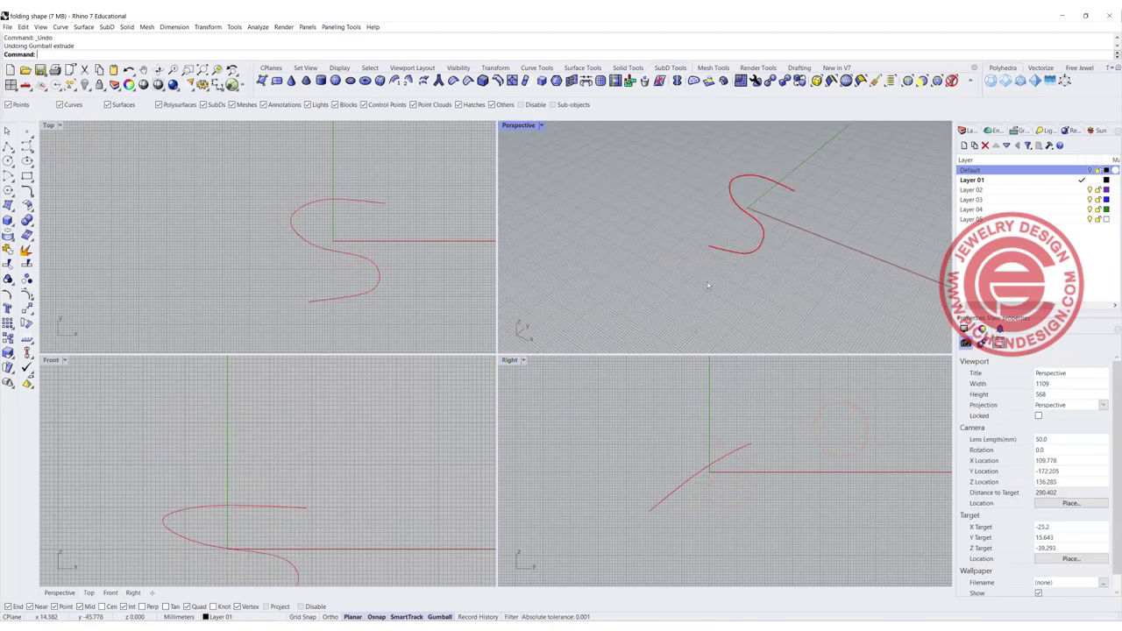
# - Copy the red curve straight up in the Right view with the gumball, leaving the original in place
pyautogui.scroll(-2, 240, 500)
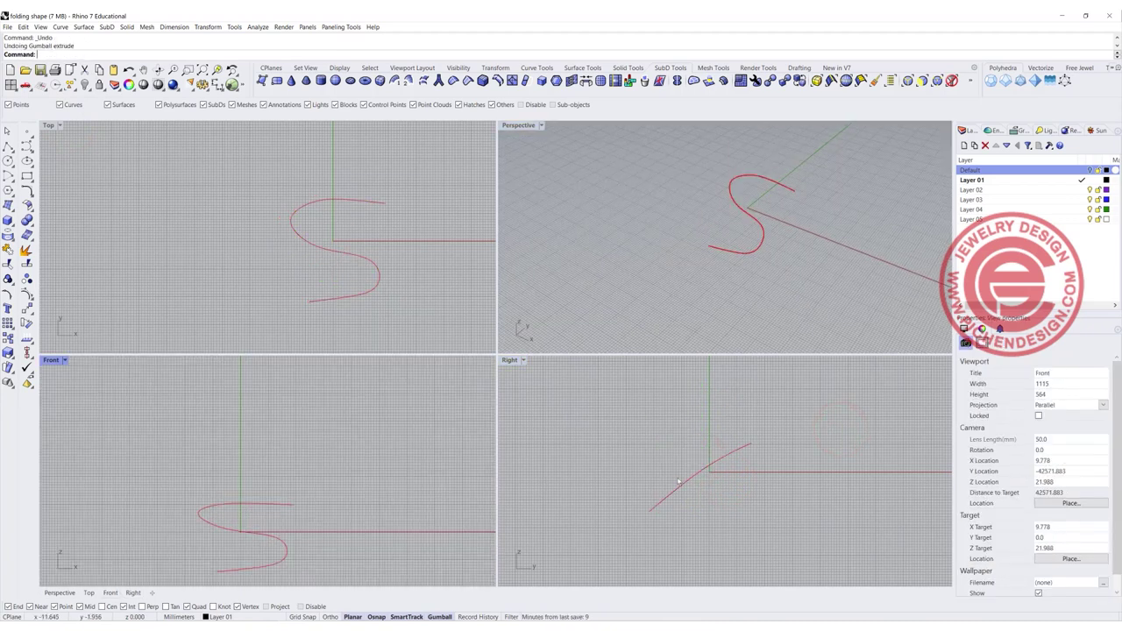
pyautogui.moveTo(759, 503); pyautogui.dragTo(717, 449)
pyautogui.moveTo(735, 452); pyautogui.dragTo(717, 519, button='right')
pyautogui.scroll(-6, 717, 518)
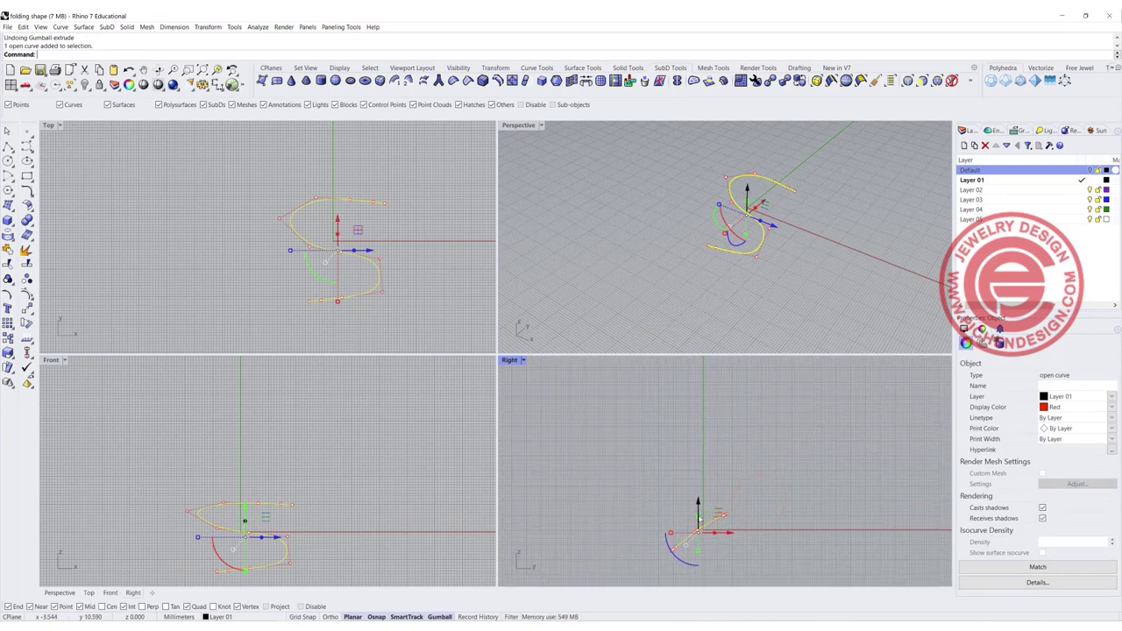
pyautogui.moveTo(699, 506); pyautogui.dragTo(673, 410)
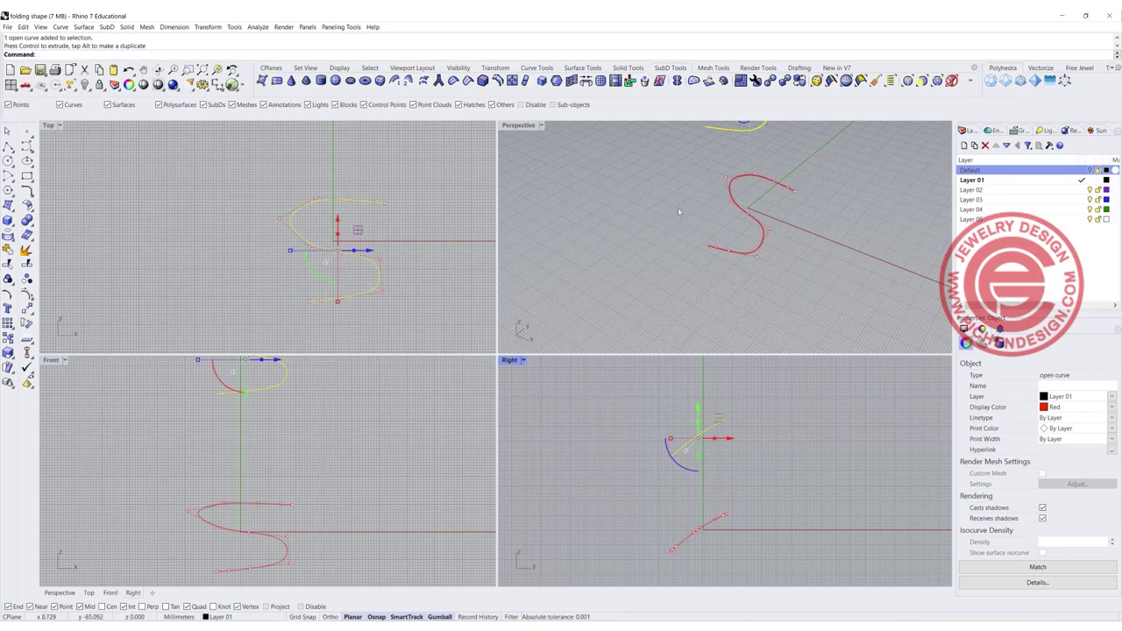
# - Scale the upper copy down uniformly in 3D with the gumball to make a much smaller S-curve
pyautogui.scroll(-5, 667, 231)
pyautogui.keyDown('shift'); pyautogui.moveTo(667, 230); pyautogui.dragTo(654, 268, button='right'); pyautogui.keyUp('shift')
pyautogui.scroll(8, 675, 206)
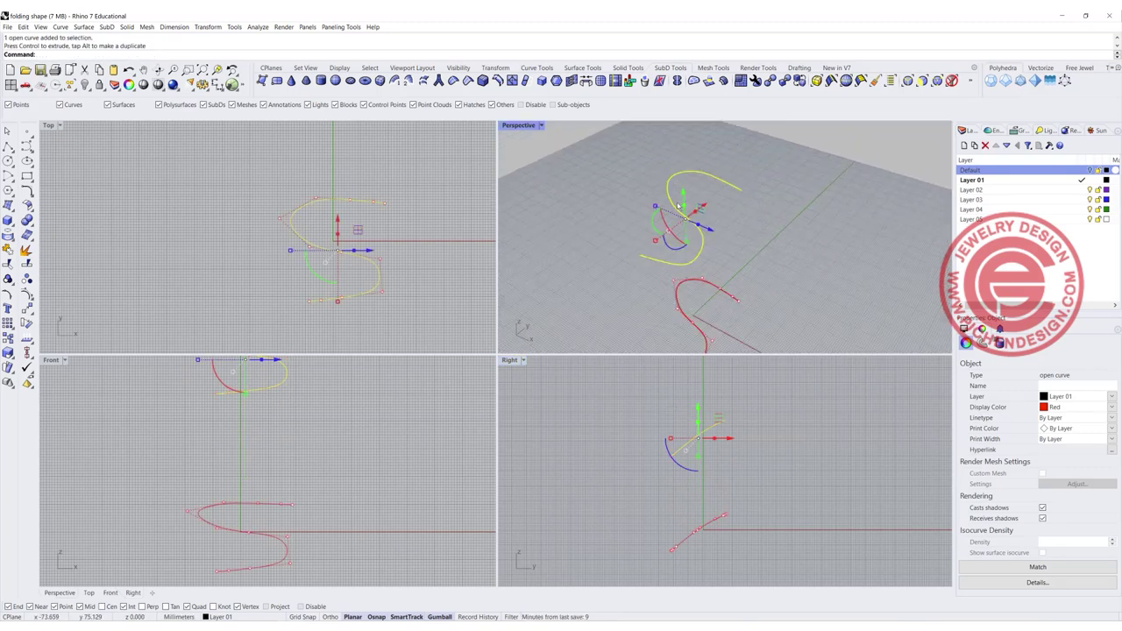
pyautogui.moveTo(647, 209); pyautogui.dragTo(681, 233)
pyautogui.press('alt')
pyautogui.click(806, 272)
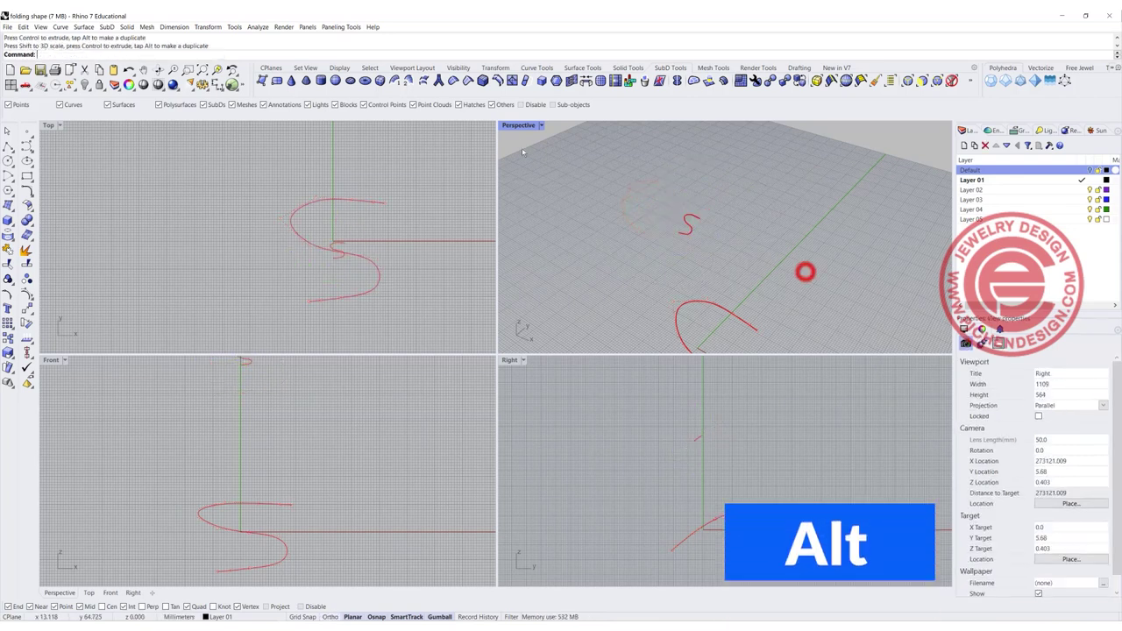
# - In a maximized Perspective view, draw a straight polyline from the small curve's end to the matching end of the large curve
pyautogui.doubleClick(525, 128)
pyautogui.scroll(-10, 512, 145)
pyautogui.moveTo(483, 371); pyautogui.dragTo(394, 355, button='right')
pyautogui.scroll(4, 445, 235)
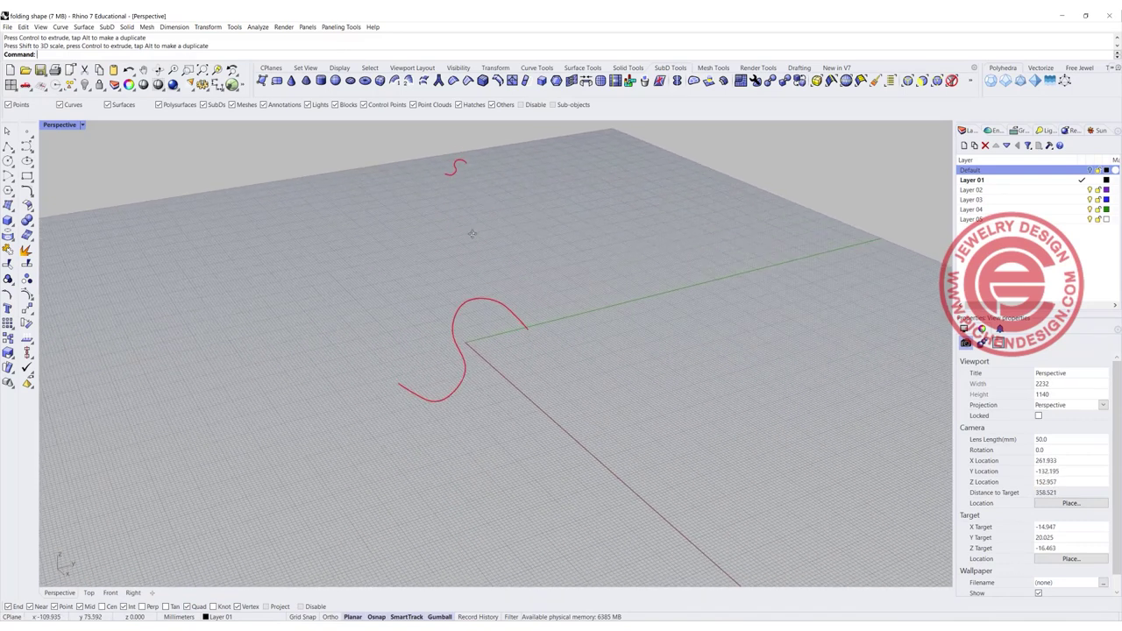
pyautogui.click(9, 147)
pyautogui.click(462, 165)
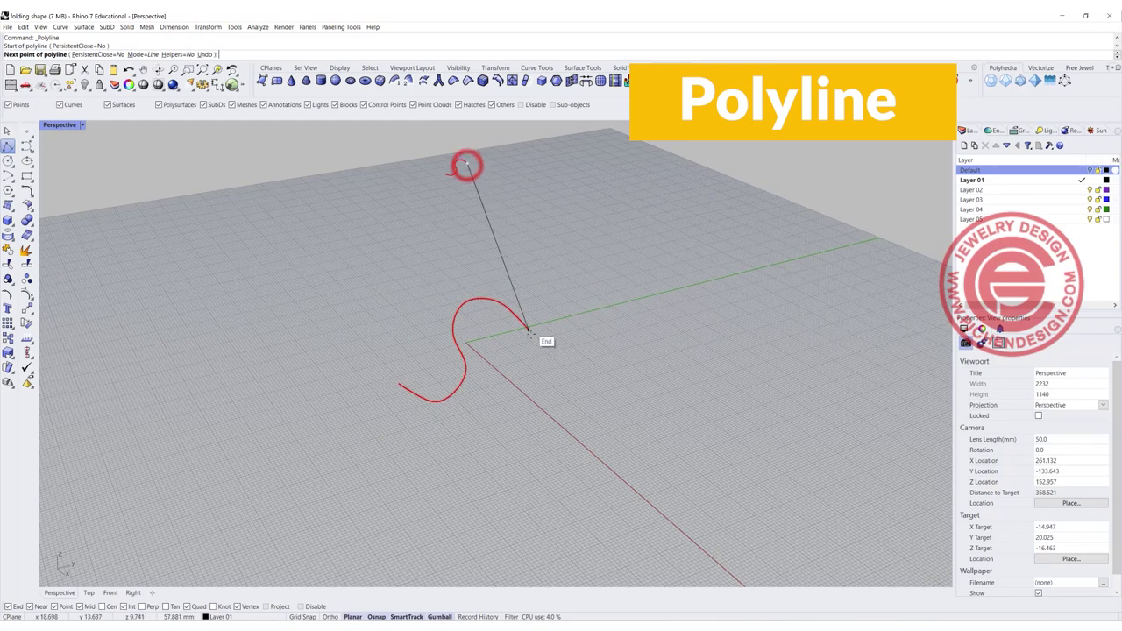
pyautogui.click(529, 334)
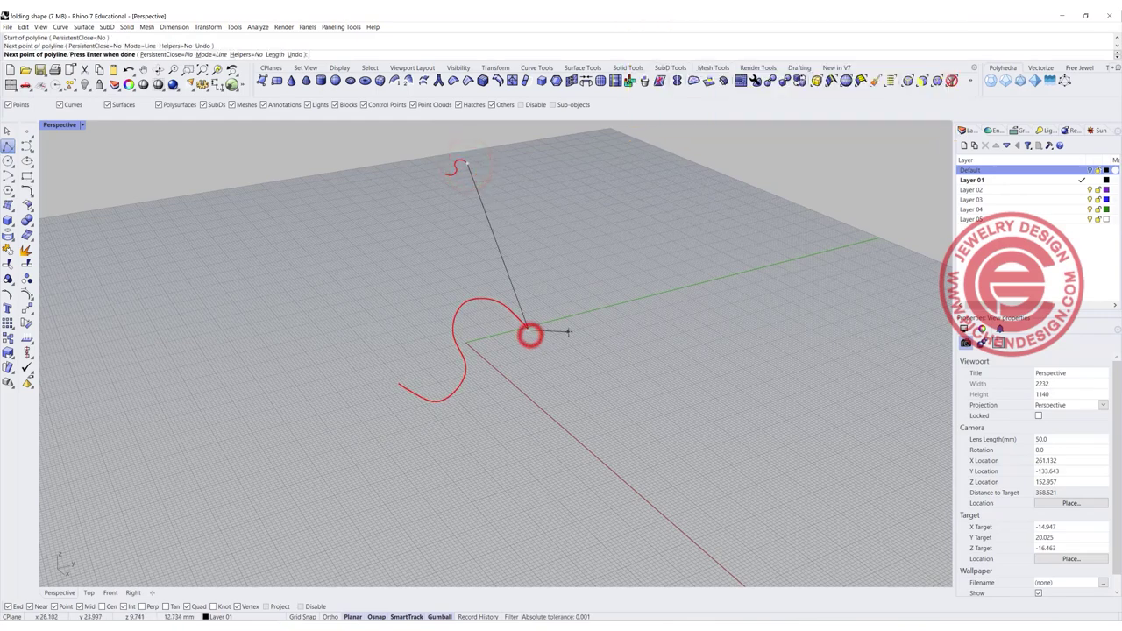
pyautogui.rightClick(531, 333)
pyautogui.moveTo(531, 333); pyautogui.dragTo(628, 295, button='right')
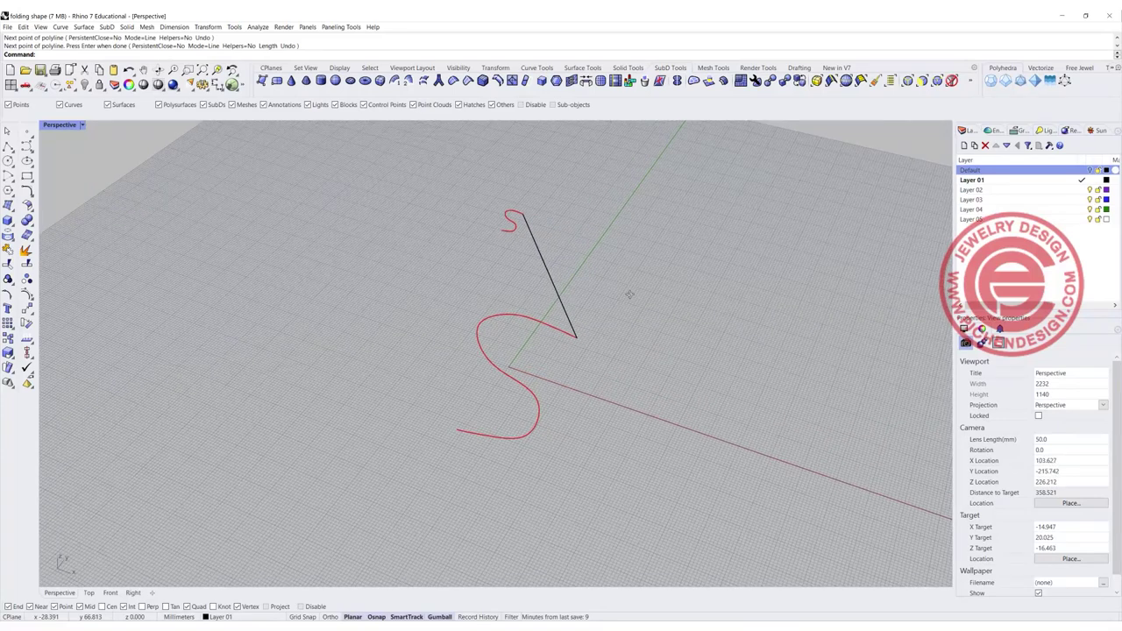
# - Create a Sweep 2 Rails surface using the small and large S-curves as rails and the straight line as cross section
pyautogui.click(83, 26)
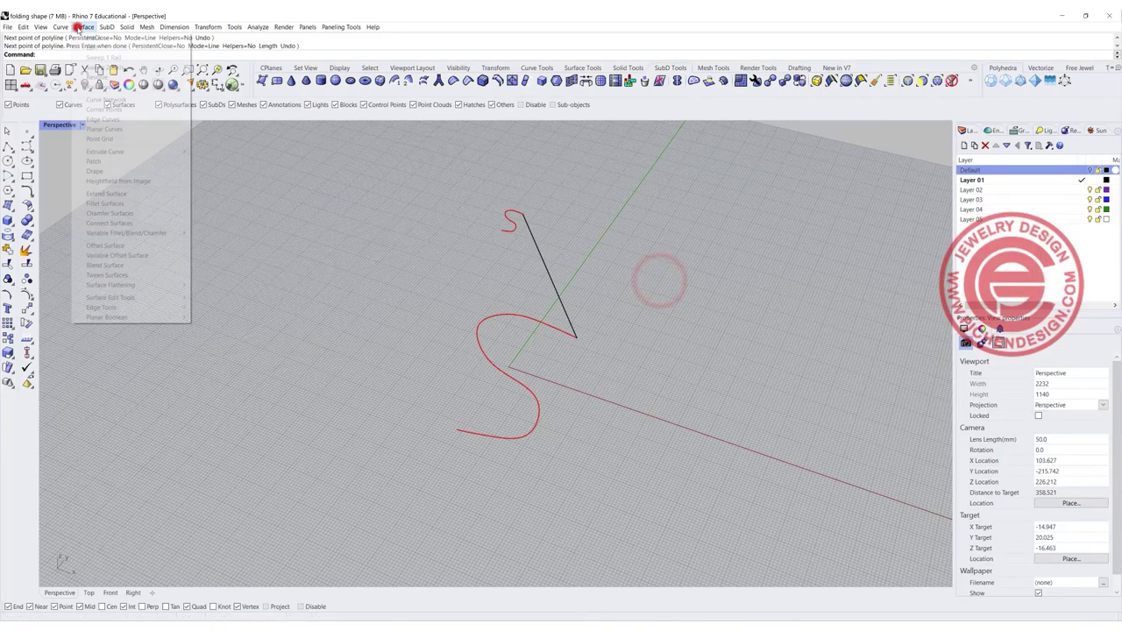
pyautogui.click(111, 68)
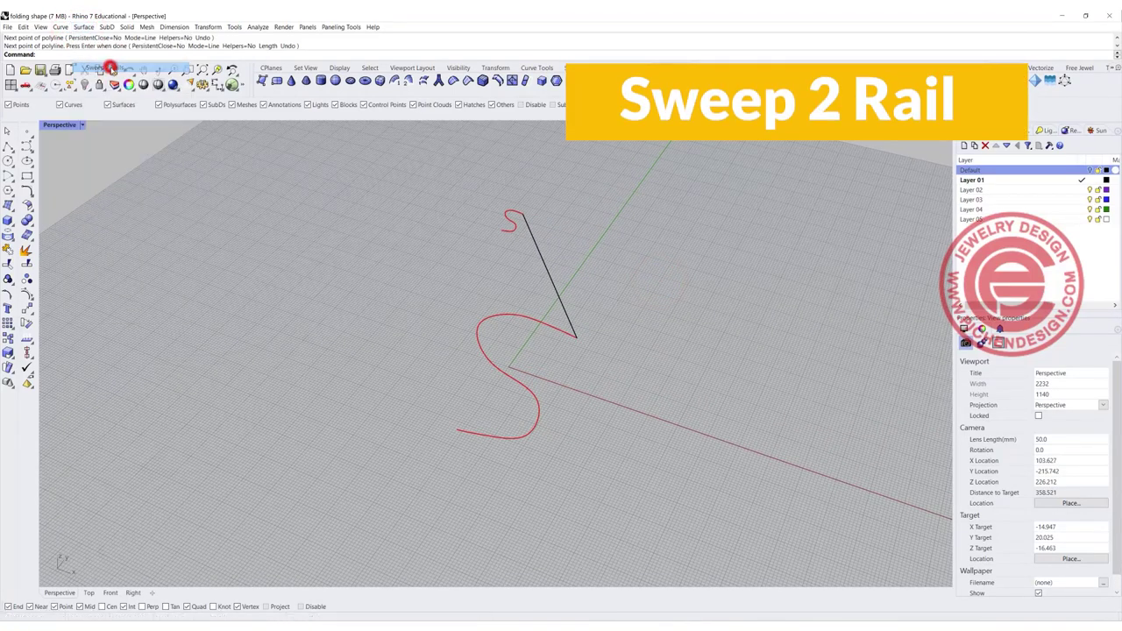
pyautogui.click(514, 230)
pyautogui.click(555, 329)
pyautogui.click(563, 308)
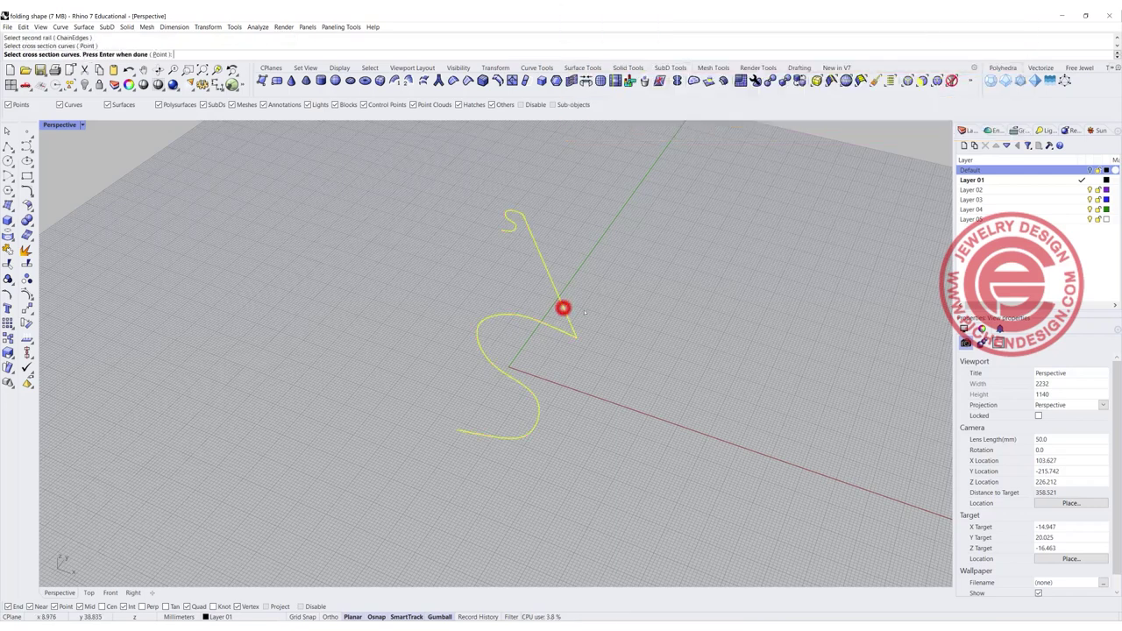
pyautogui.press('Return')
pyautogui.rightClick(708, 331)
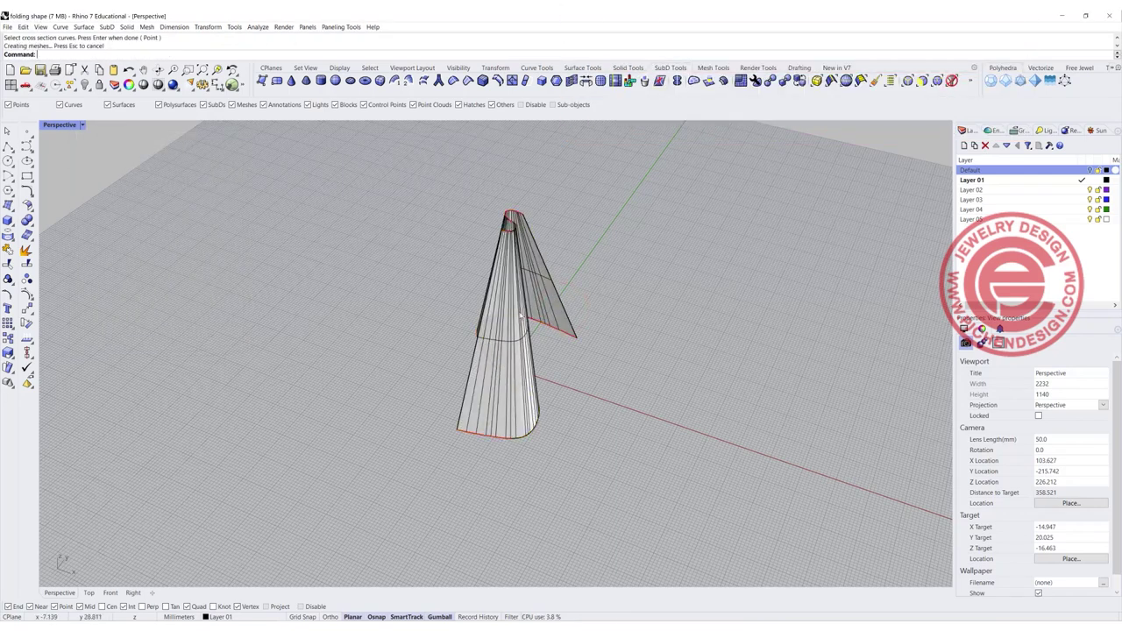
# - Inspect the folded, tapered surface from several angles in Rendered display mode, and set the Perspective view to Ghosted
pyautogui.moveTo(518, 312); pyautogui.dragTo(596, 296, button='right')
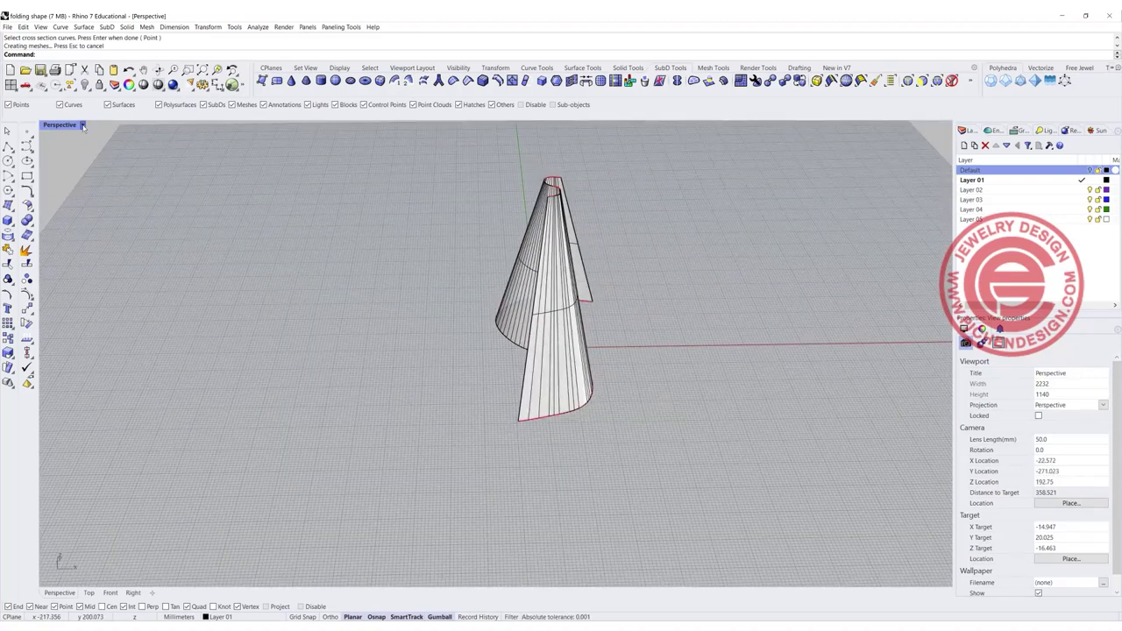
pyautogui.click(81, 125)
pyautogui.click(79, 181)
pyautogui.moveTo(439, 280); pyautogui.dragTo(518, 233, button='right')
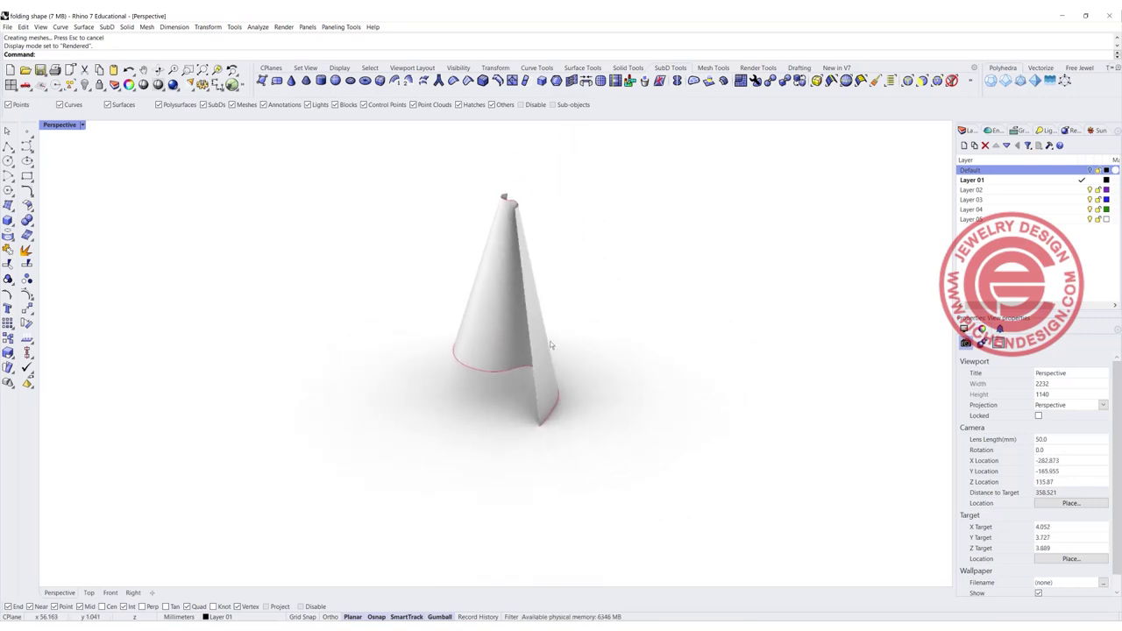
pyautogui.moveTo(595, 355); pyautogui.dragTo(476, 343, button='right')
pyautogui.click(483, 320)
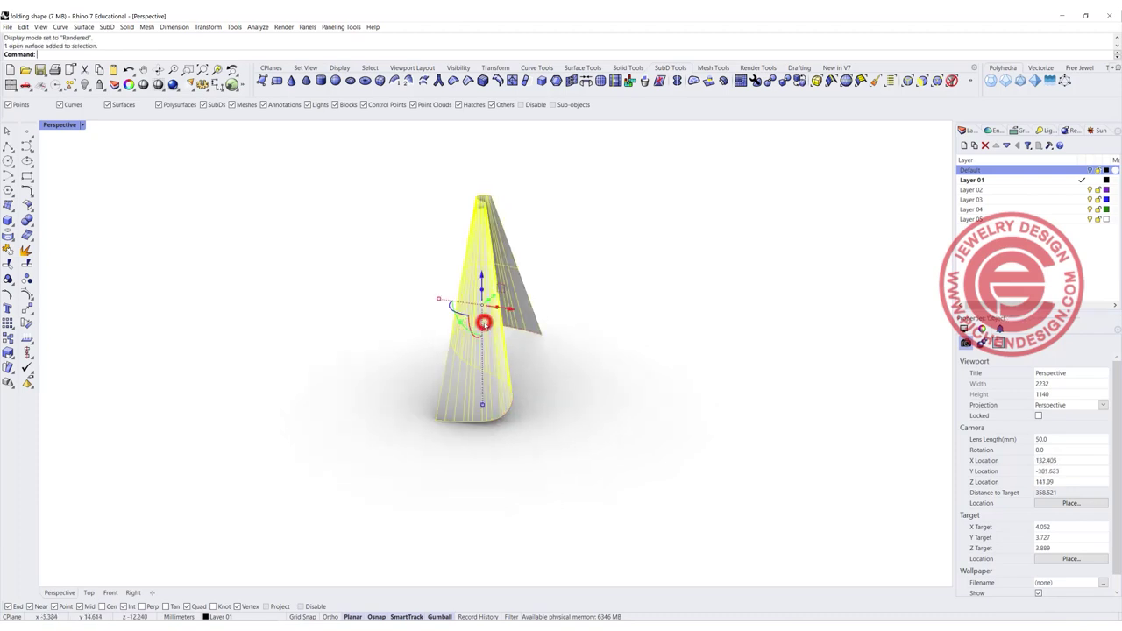
pyautogui.click(81, 125)
pyautogui.click(79, 206)
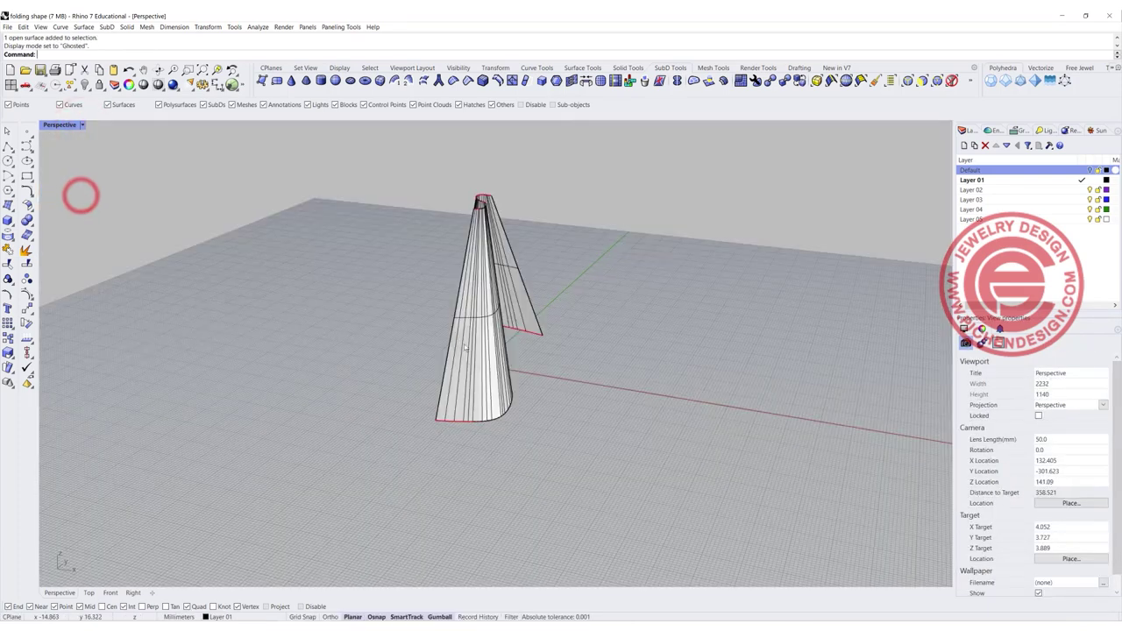
# - Turn on the swept surface's control points and examine their density, and undo and redo the sweep to compare with its curves
pyautogui.click(465, 344)
pyautogui.click(28, 293)
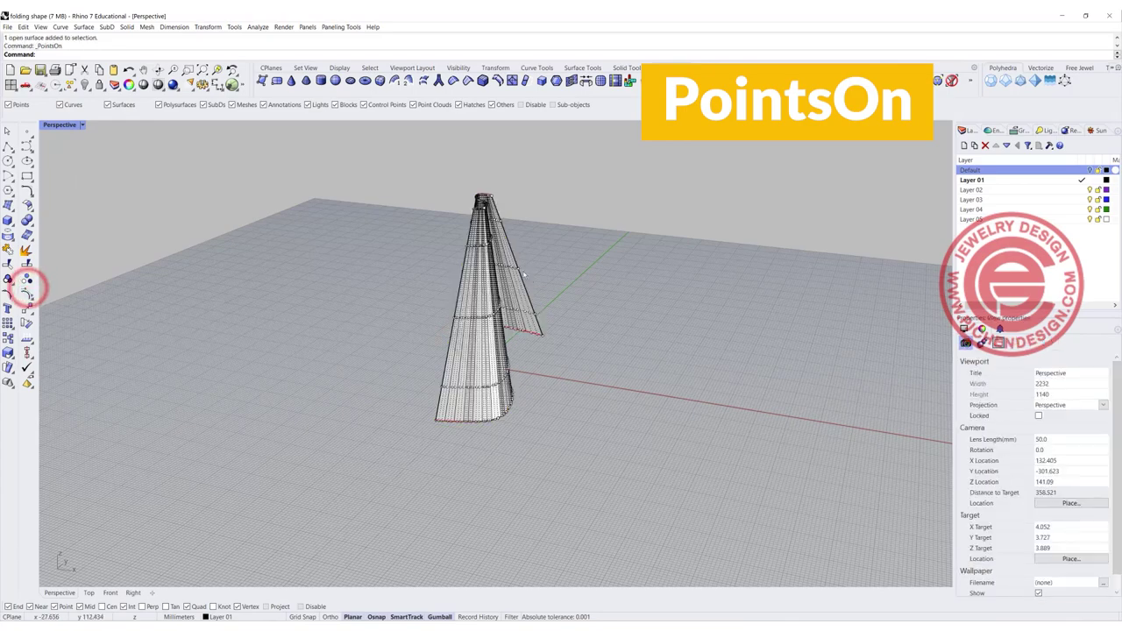
pyautogui.moveTo(394, 289); pyautogui.dragTo(666, 263, button='right')
pyautogui.moveTo(570, 361); pyautogui.dragTo(447, 391, button='right')
pyautogui.scroll(4, 447, 391)
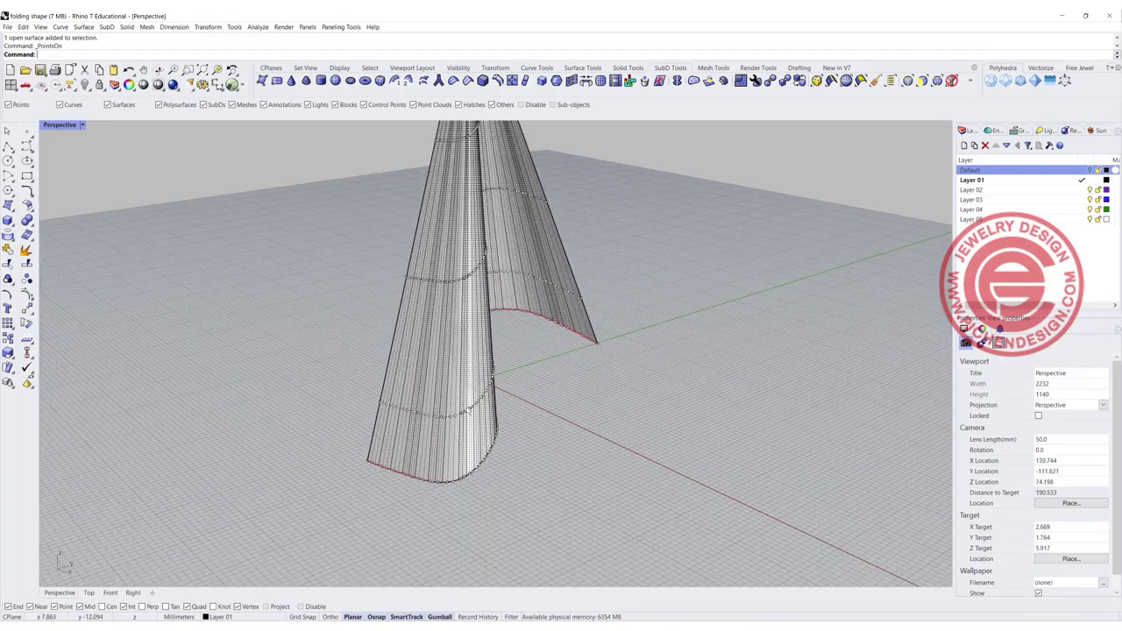
pyautogui.scroll(-6, 560, 275)
pyautogui.moveTo(560, 290); pyautogui.dragTo(545, 375, button='right')
pyautogui.scroll(2, 589, 361)
pyautogui.hotkey('ctrl', 'z')
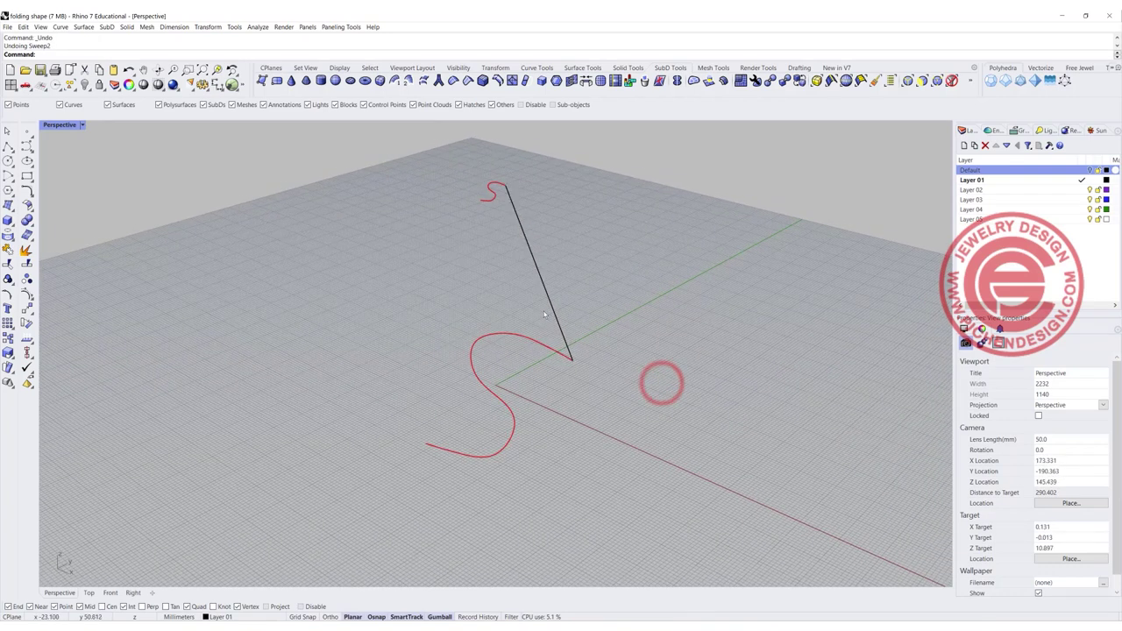
pyautogui.hotkey('ctrl', 'y')
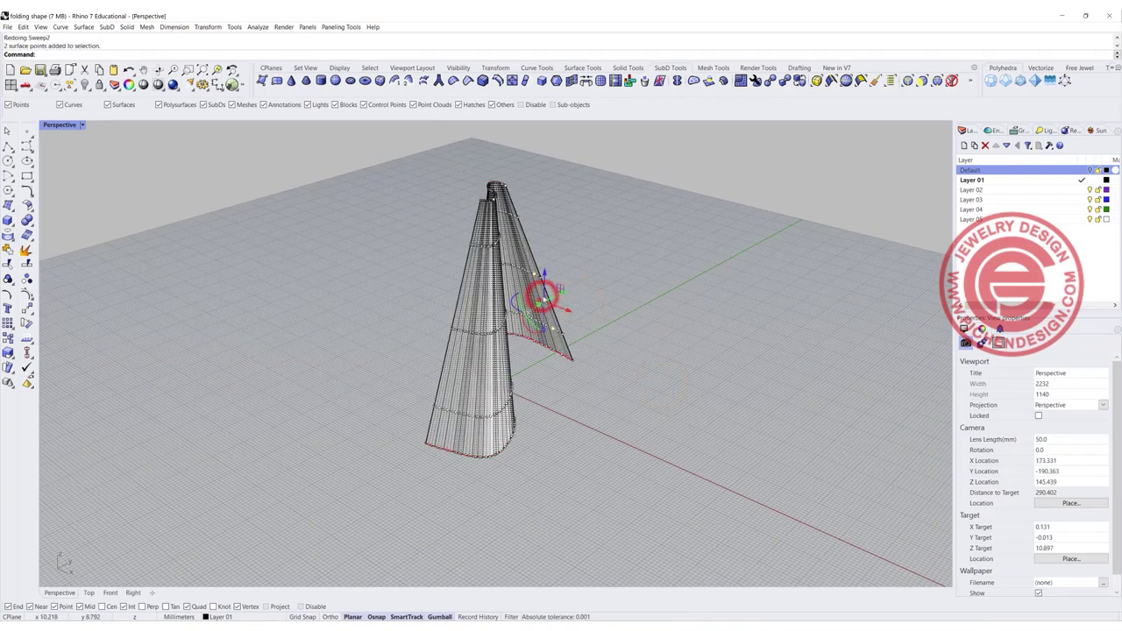
# - Rebuild the swept surface with point counts of 12 in U and 8 in V, keeping degree 3 in both directions
pyautogui.click(518, 296)
pyautogui.write('Rebuild')
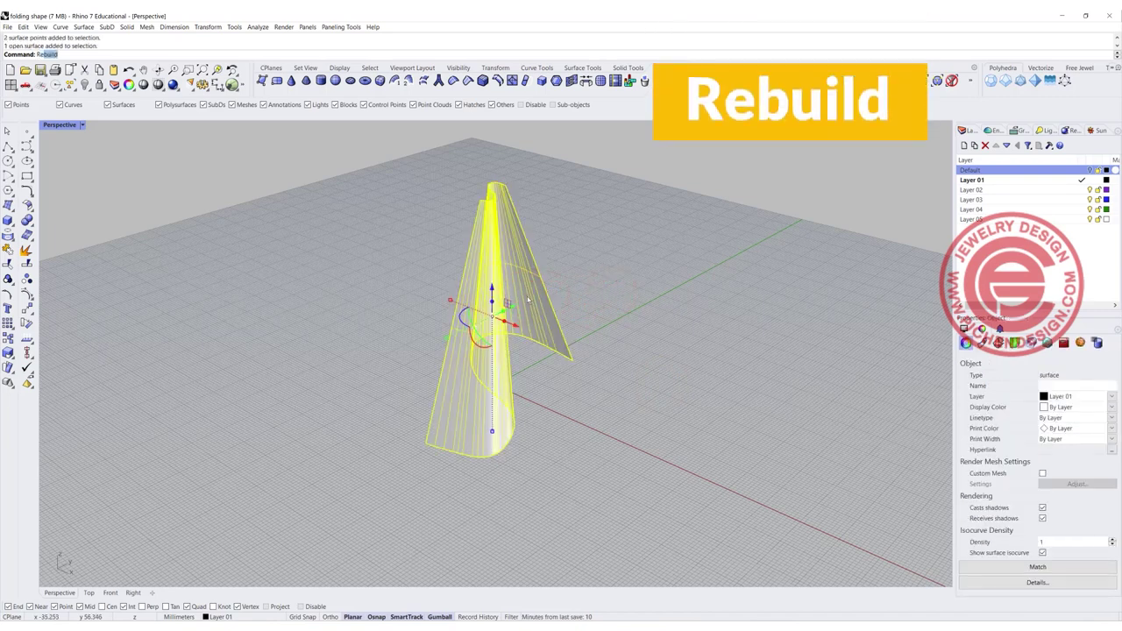
pyautogui.press('Return')
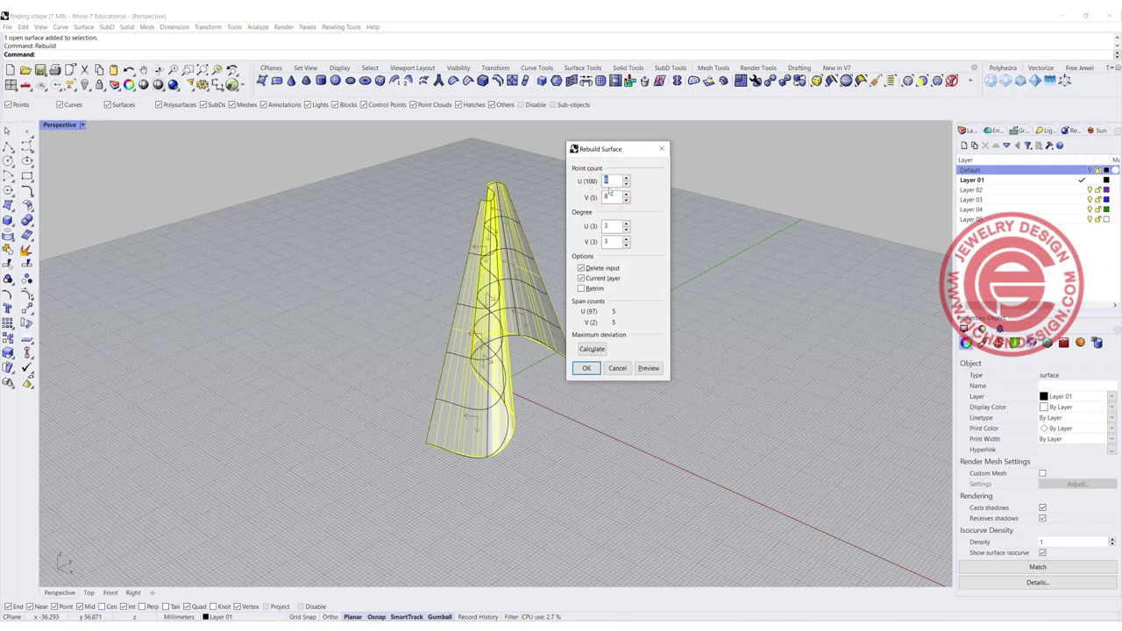
pyautogui.click(611, 196)
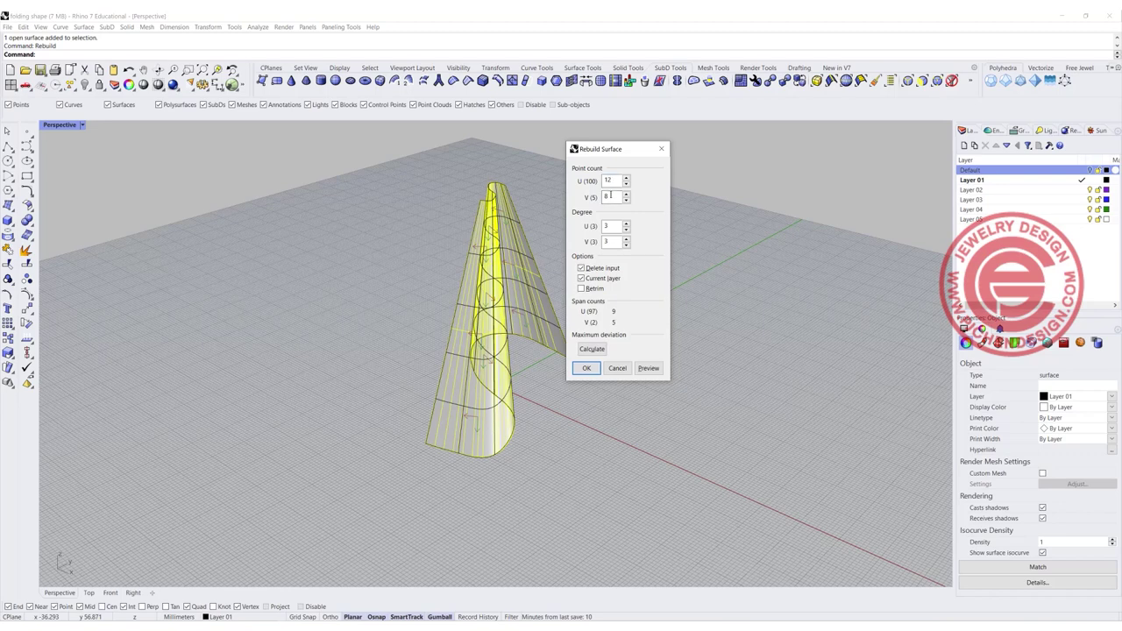
pyautogui.click(585, 370)
# - In the four-viewport layout, turn on the rebuilt surface's control points and scale its middle rows of points horizontally in the Front view
pyautogui.moveTo(621, 323); pyautogui.dragTo(472, 260, button='right')
pyautogui.scroll(4, 565, 312)
pyautogui.doubleClick(63, 124)
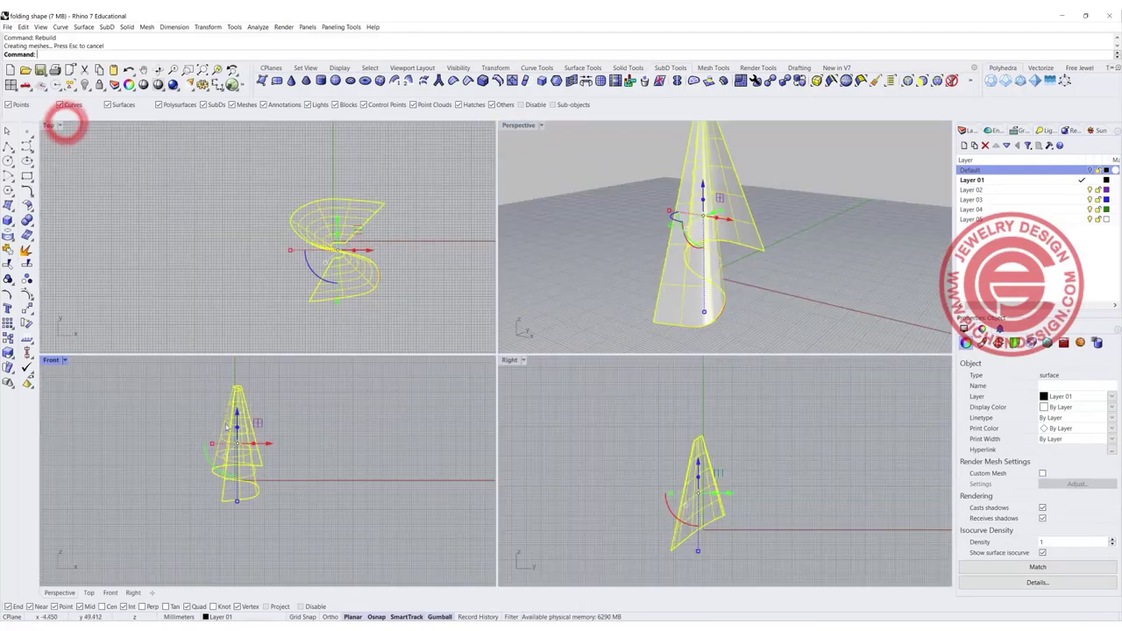
pyautogui.click(29, 296)
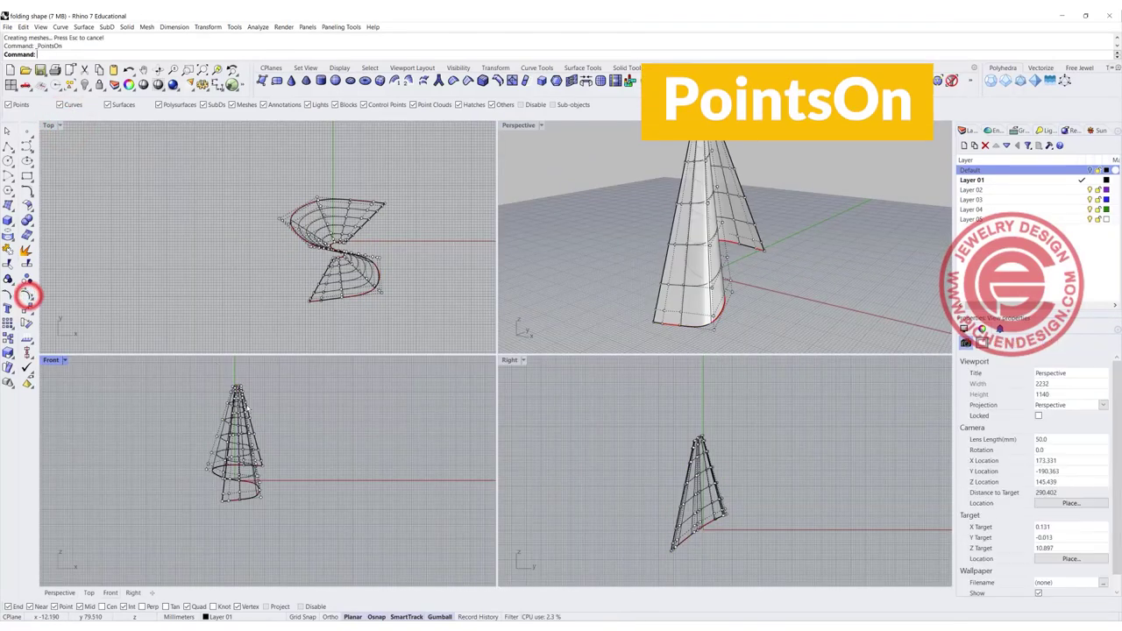
pyautogui.scroll(8, 225, 401)
pyautogui.moveTo(194, 403); pyautogui.dragTo(342, 553)
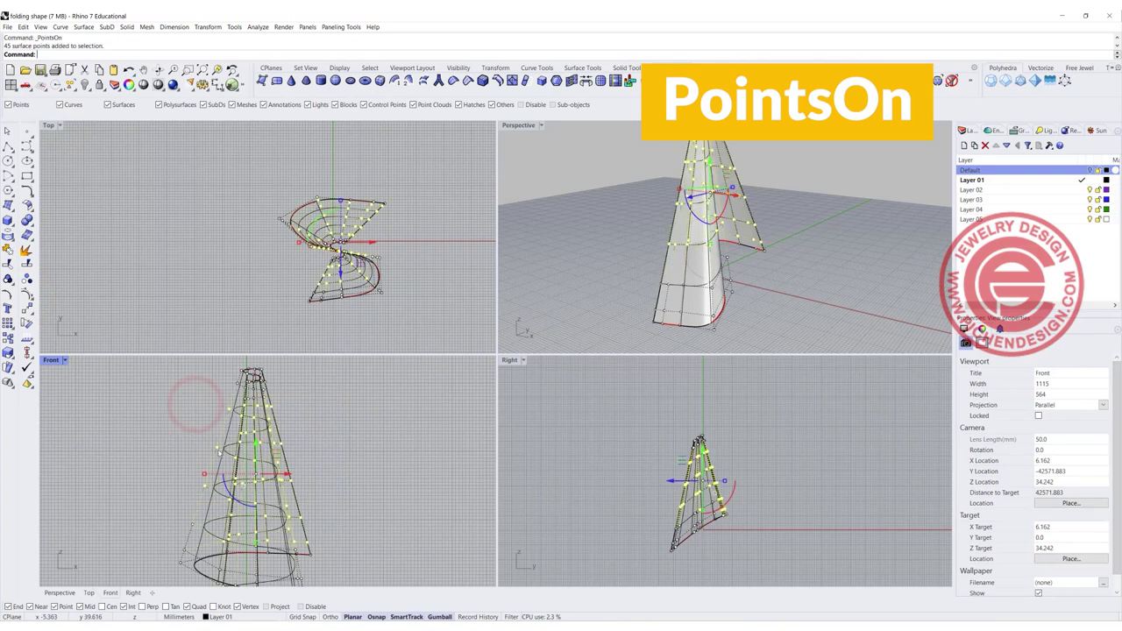
pyautogui.moveTo(203, 474); pyautogui.dragTo(203, 472)
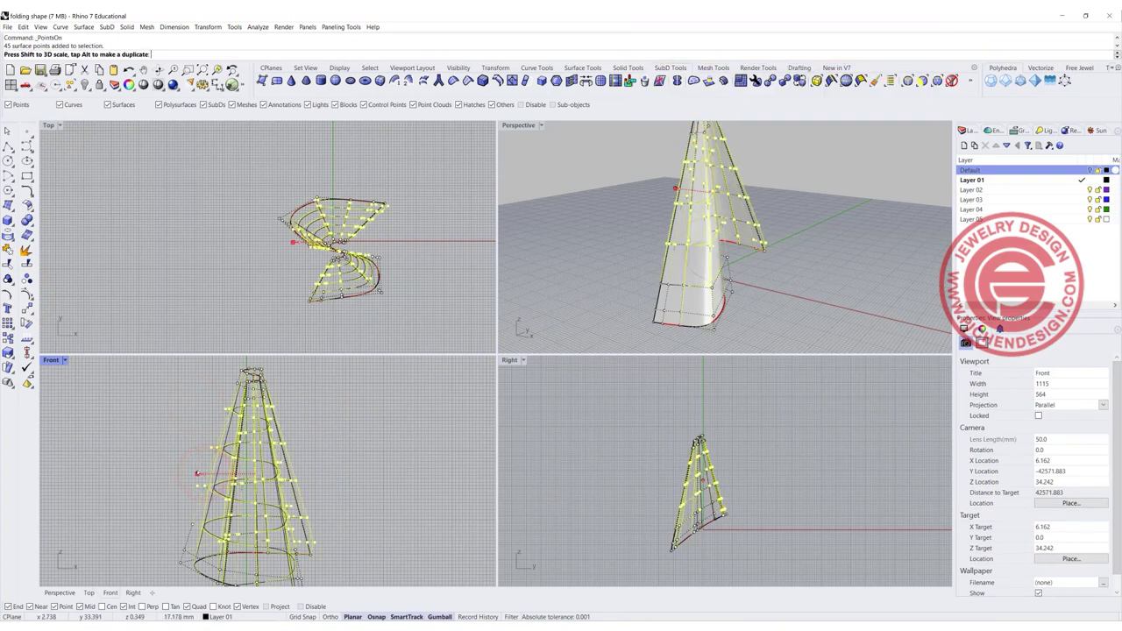
# - In the Front view, move two control points on the surface's side edge outward together and check the bulge in Perspective
pyautogui.scroll(4, 292, 445)
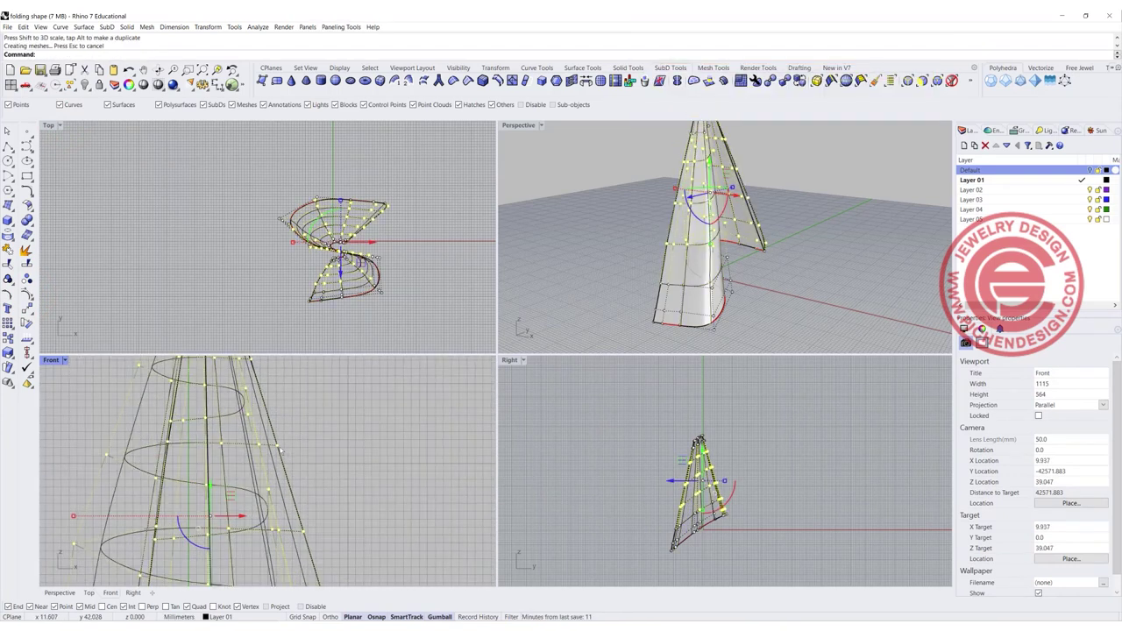
pyautogui.click(277, 447)
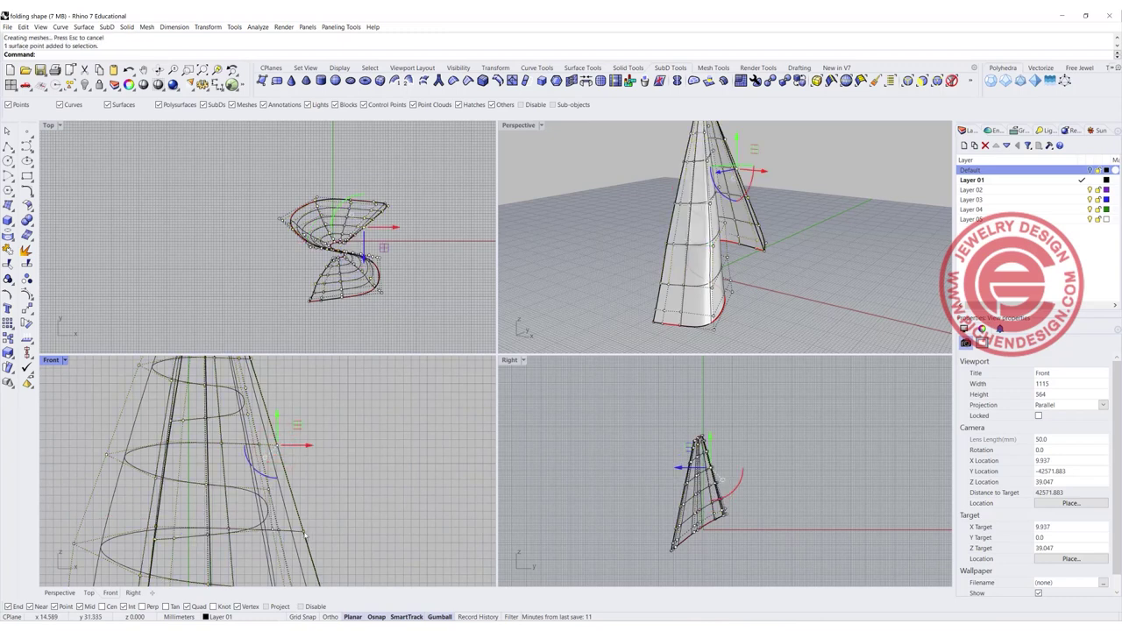
pyautogui.keyDown('shift'); pyautogui.click(305, 532); pyautogui.keyUp('shift')
pyautogui.moveTo(311, 470); pyautogui.dragTo(326, 469)
pyautogui.moveTo(672, 276); pyautogui.dragTo(679, 281, button='right')
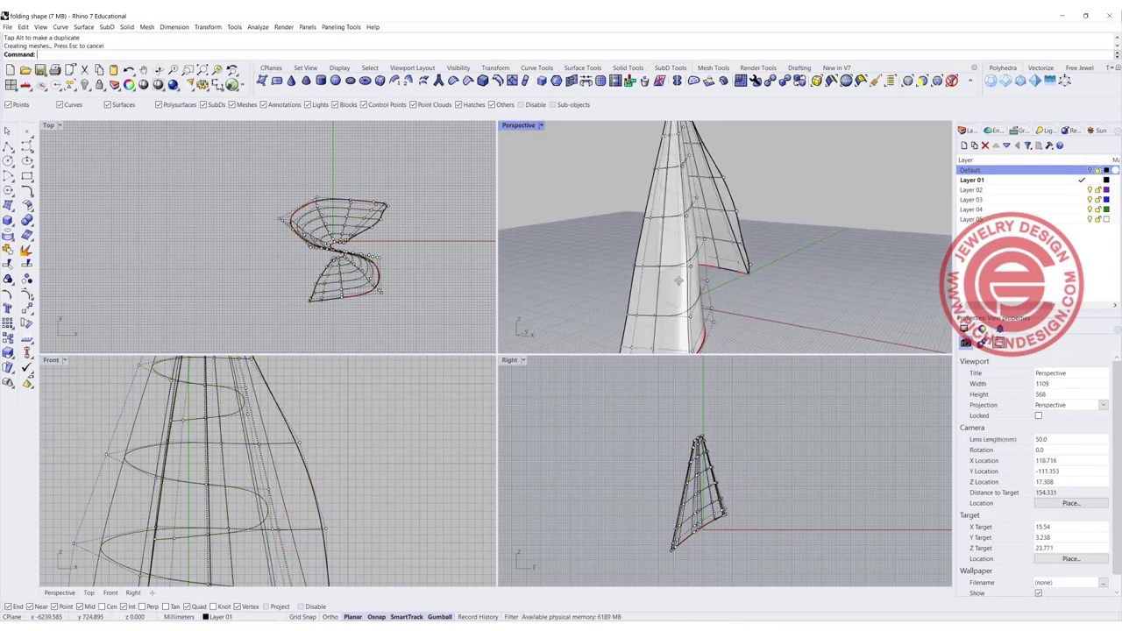
pyautogui.scroll(3, 678, 280)
pyautogui.scroll(-4, 618, 300)
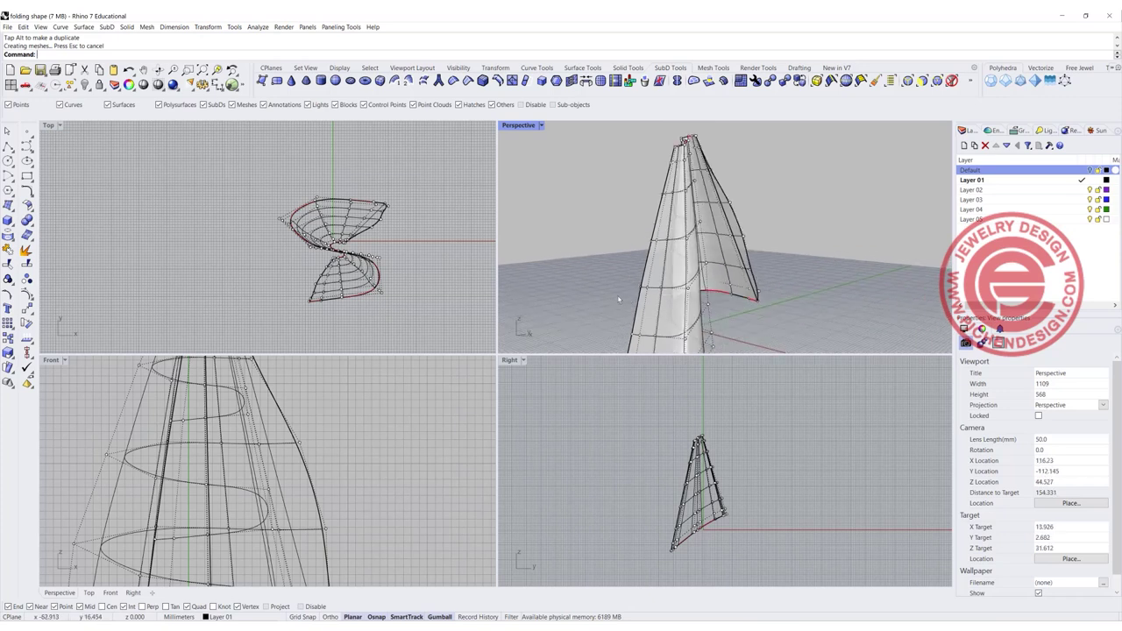
# - Undo the control point move and scaling, and maximize the Perspective view
pyautogui.hotkey('ctrl', 'z')
pyautogui.click(576, 260)
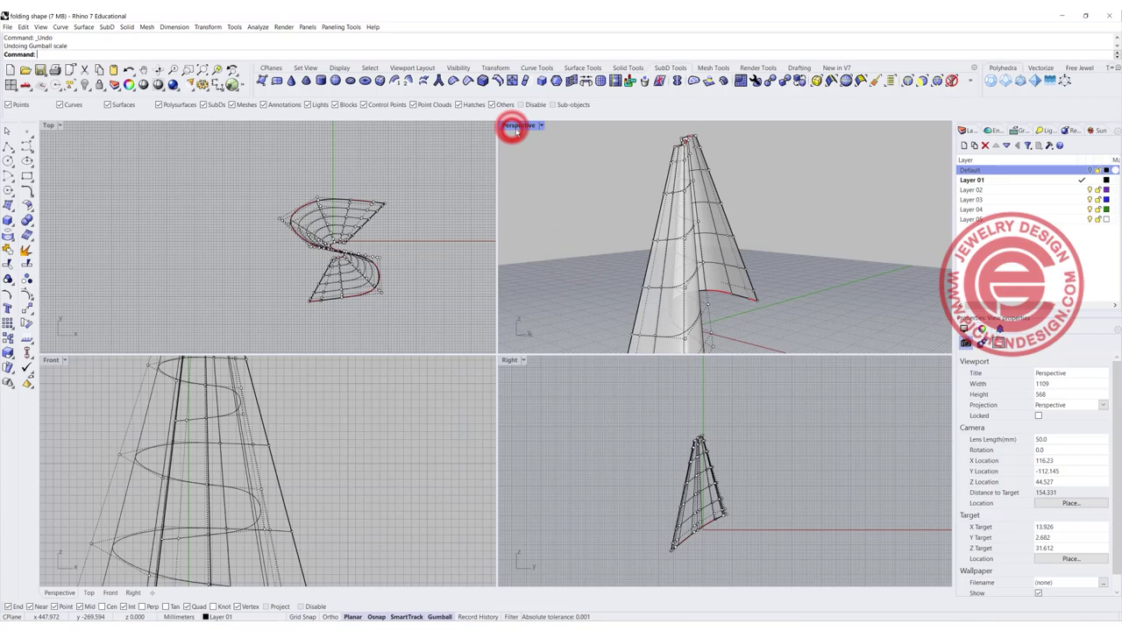
pyautogui.doubleClick(515, 127)
pyautogui.click(705, 277)
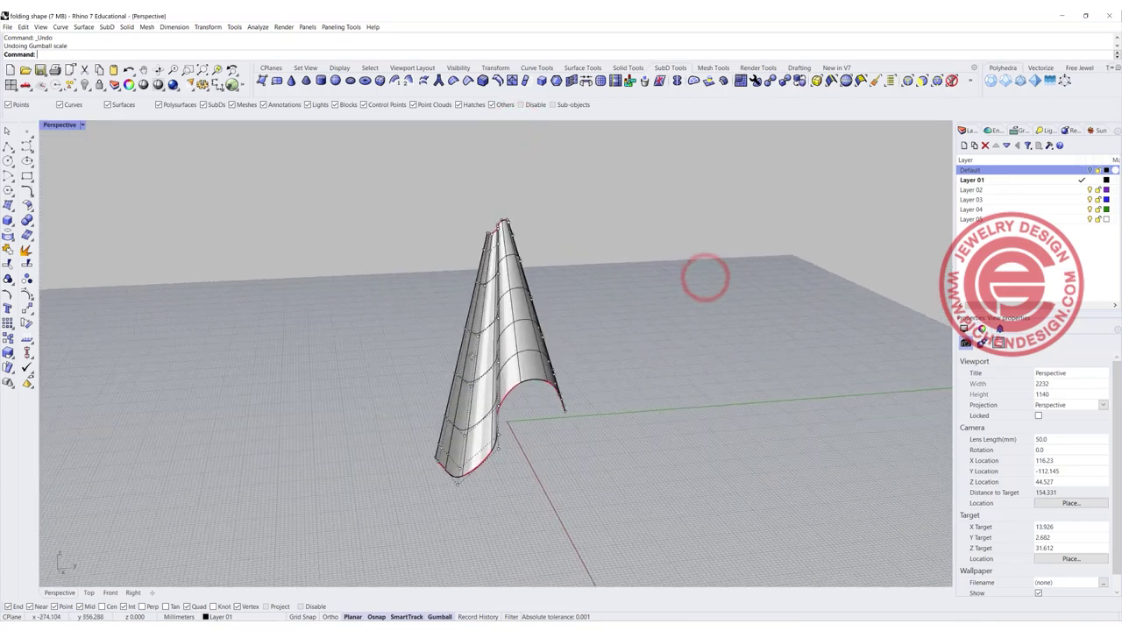
# - Examine the surface's isocurves and control point layout from several angles, and turn the control points off
pyautogui.moveTo(705, 277); pyautogui.dragTo(220, 344, button='right')
pyautogui.scroll(4, 473, 359)
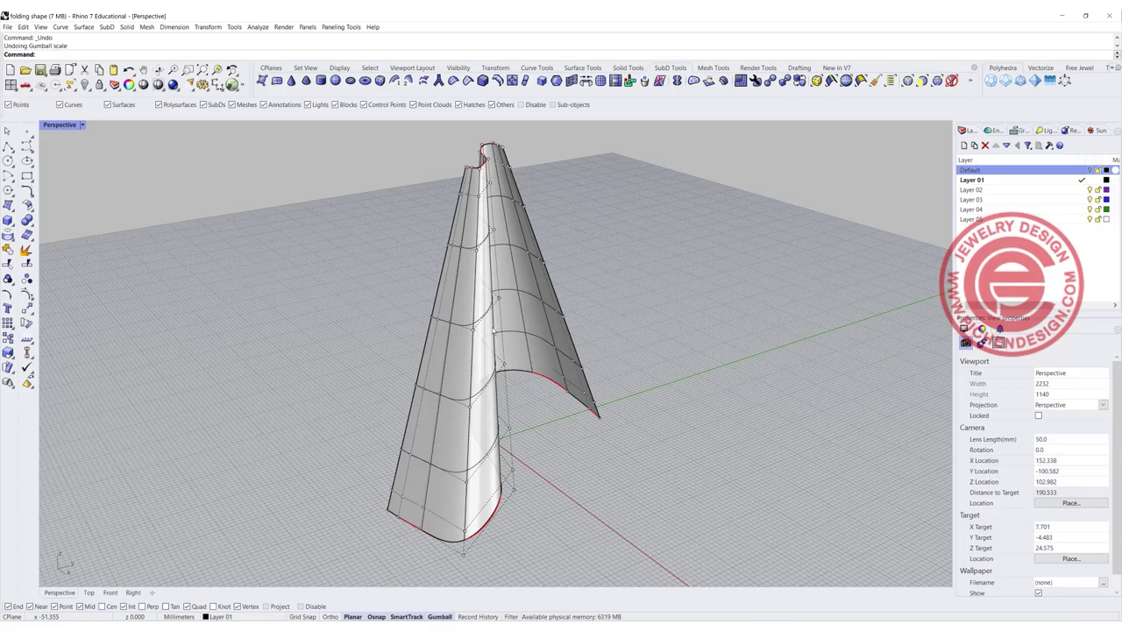
pyautogui.moveTo(561, 340); pyautogui.dragTo(481, 370, button='right')
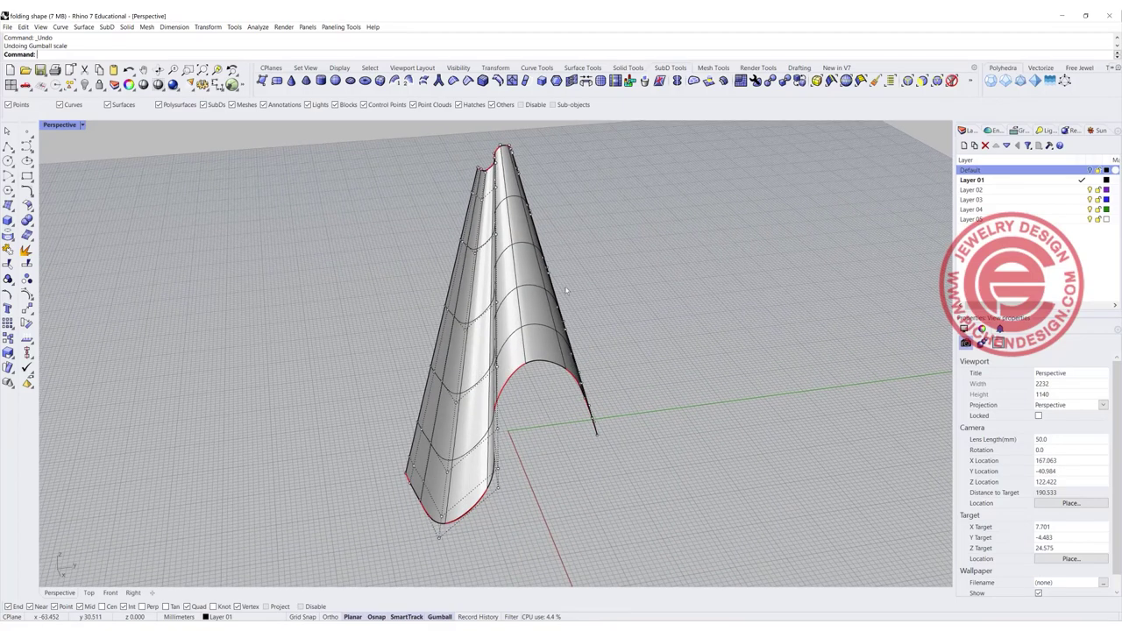
pyautogui.moveTo(565, 290); pyautogui.dragTo(701, 354, button='right')
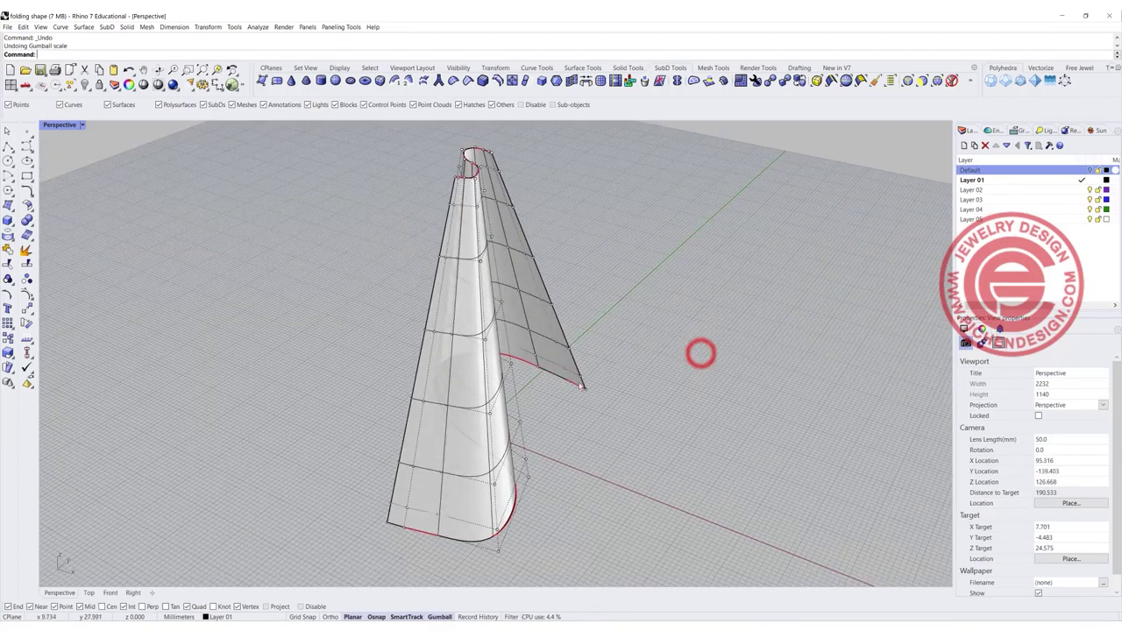
pyautogui.press('Escape')
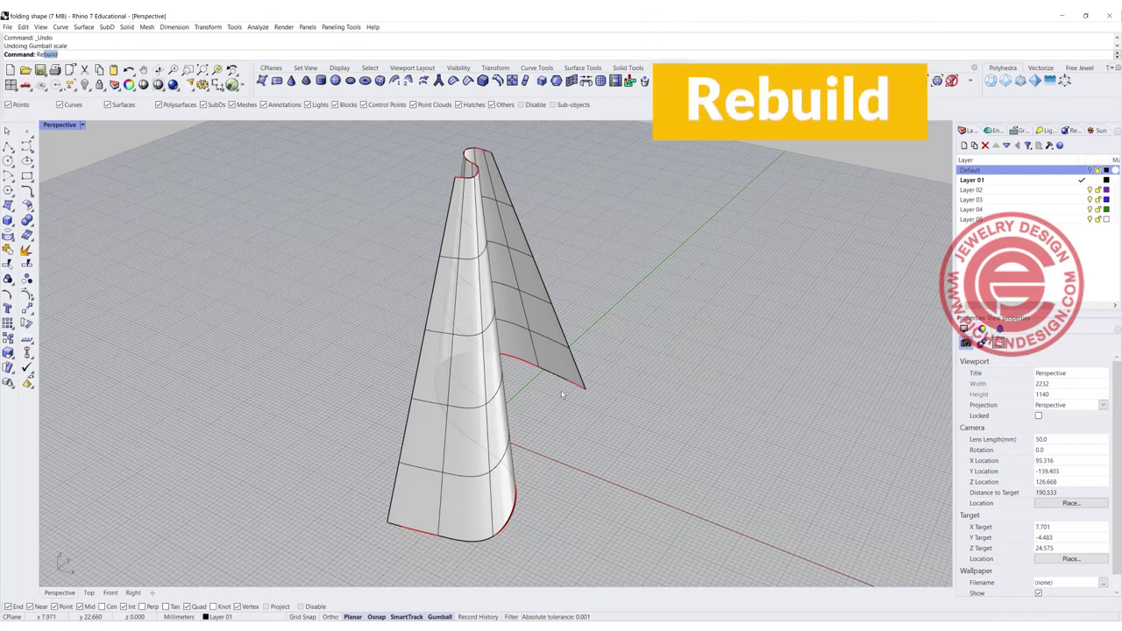
# - Rebuild the folded surface with point counts of 24 in U and 20 in V at degree 3, deleting the input
pyautogui.press('Return')
pyautogui.click(472, 369)
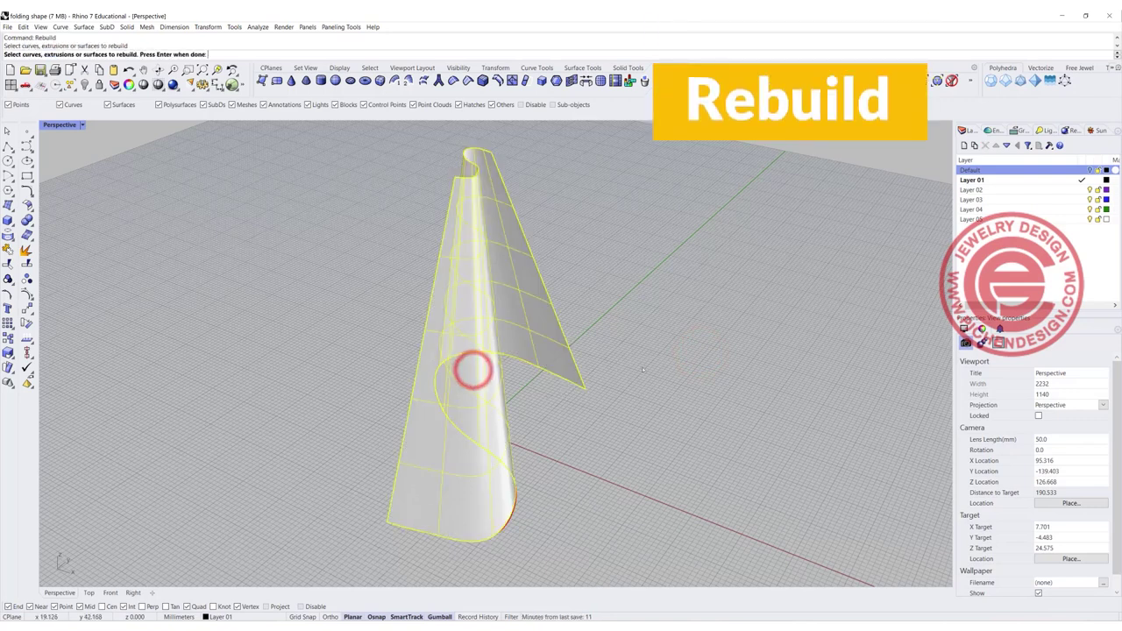
pyautogui.press('Return')
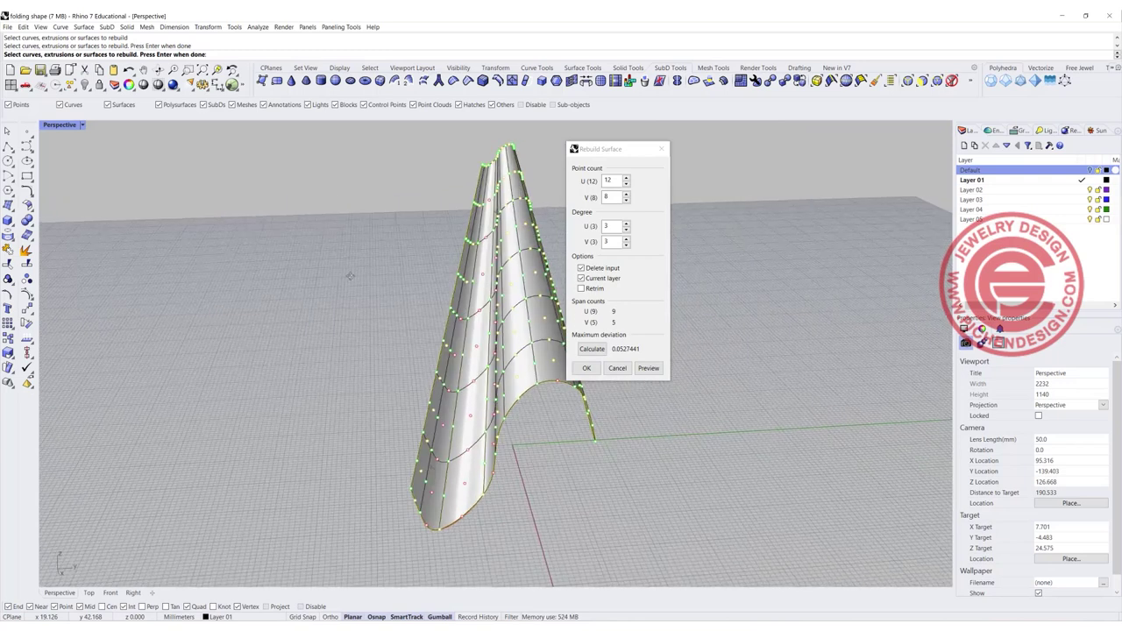
pyautogui.moveTo(350, 276); pyautogui.dragTo(252, 256, button='right')
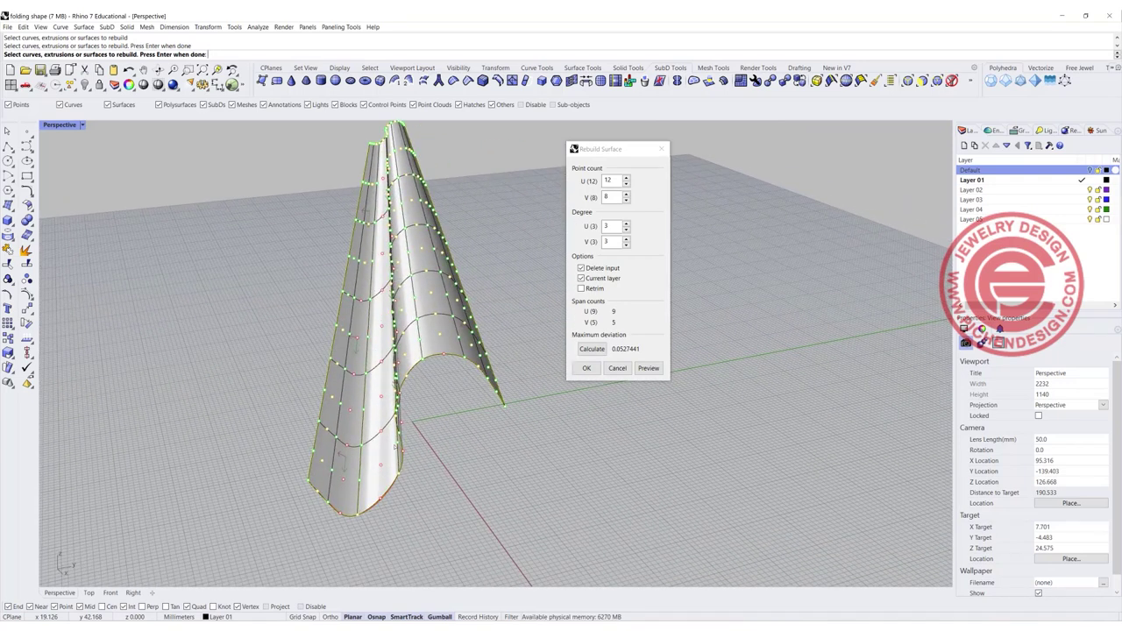
pyautogui.moveTo(407, 413); pyautogui.dragTo(456, 419, button='right')
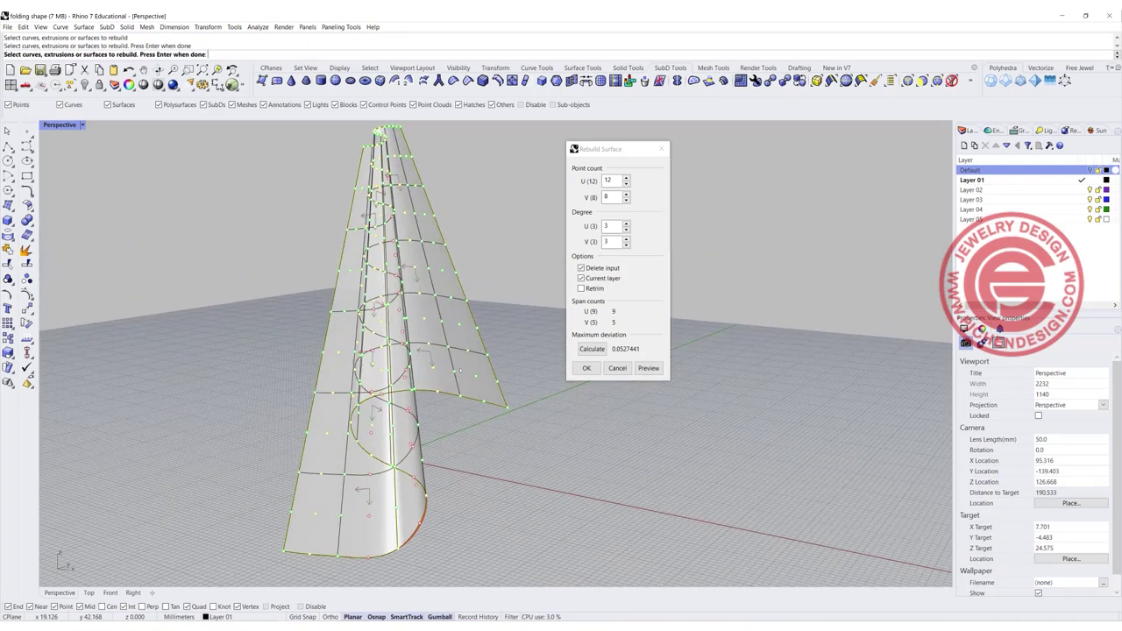
pyautogui.doubleClick(612, 180)
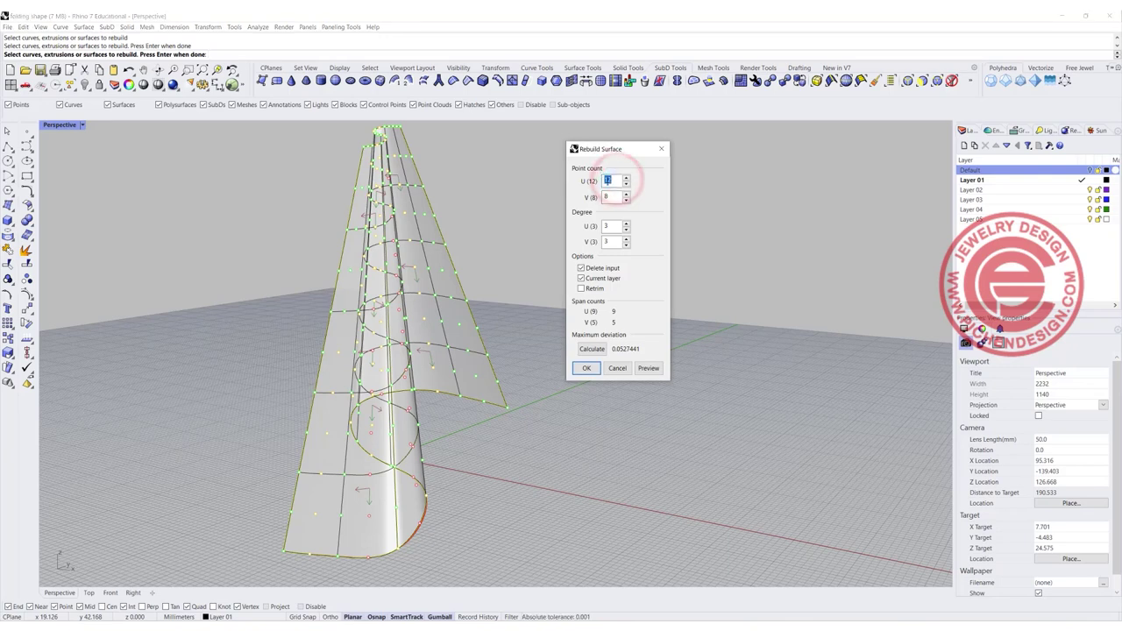
pyautogui.write('24')
pyautogui.click(612, 196)
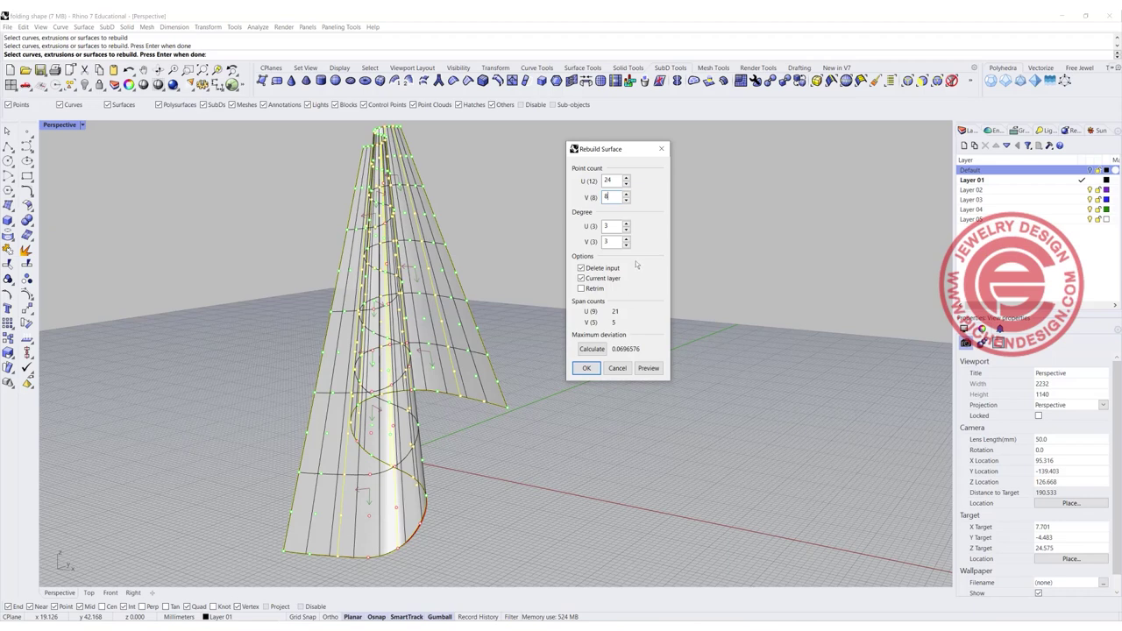
pyautogui.doubleClick(616, 198)
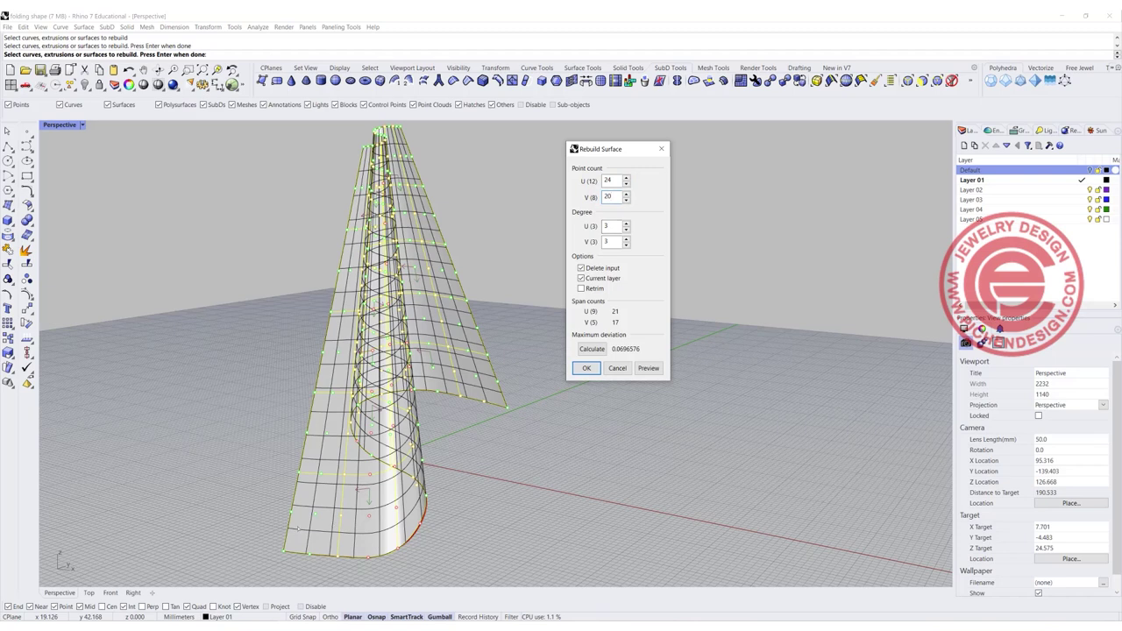
pyautogui.click(584, 368)
pyautogui.click(588, 354)
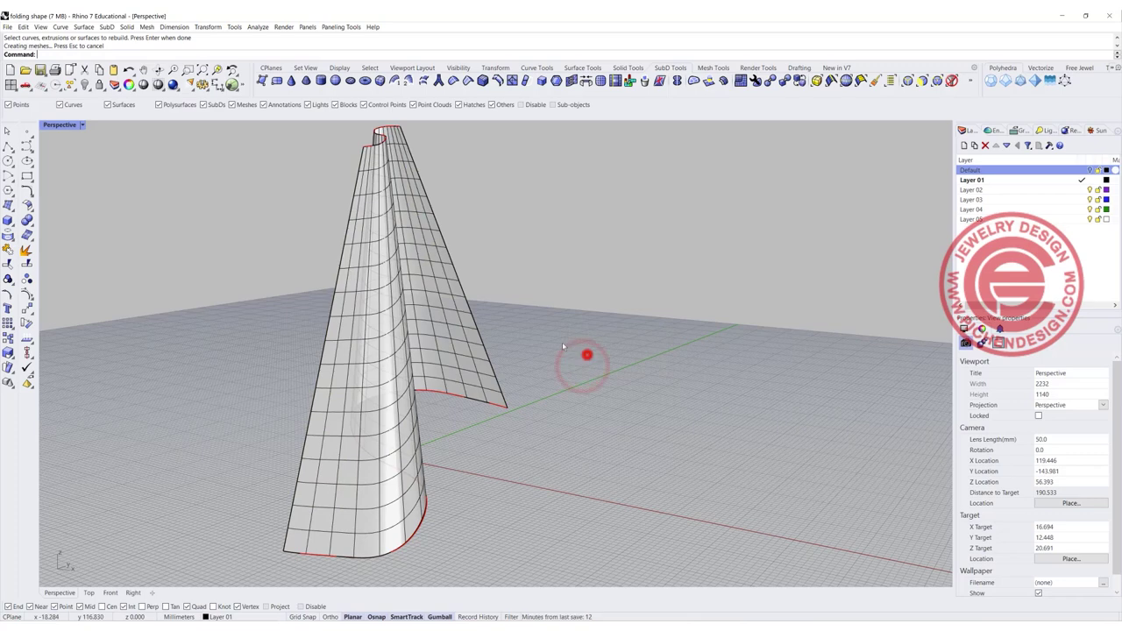
# - Extract the wireframe curves from the densely rebuilt surface
pyautogui.scroll(-8, 589, 354)
pyautogui.moveTo(588, 354)
pyautogui.mouseDown(button='right')
pyautogui.moveTo(487, 325)
pyautogui.moveTo(287, 330)
pyautogui.moveTo(355, 321)
pyautogui.moveTo(343, 324)
pyautogui.mouseUp(button='right')
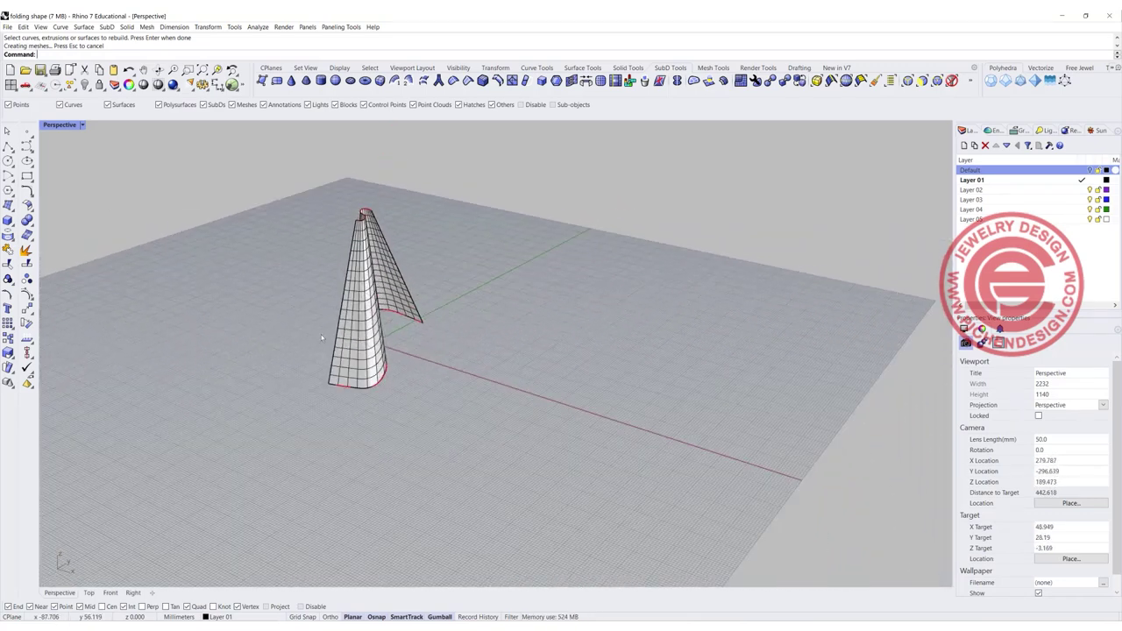
pyautogui.scroll(6, 348, 320)
pyautogui.click(351, 318)
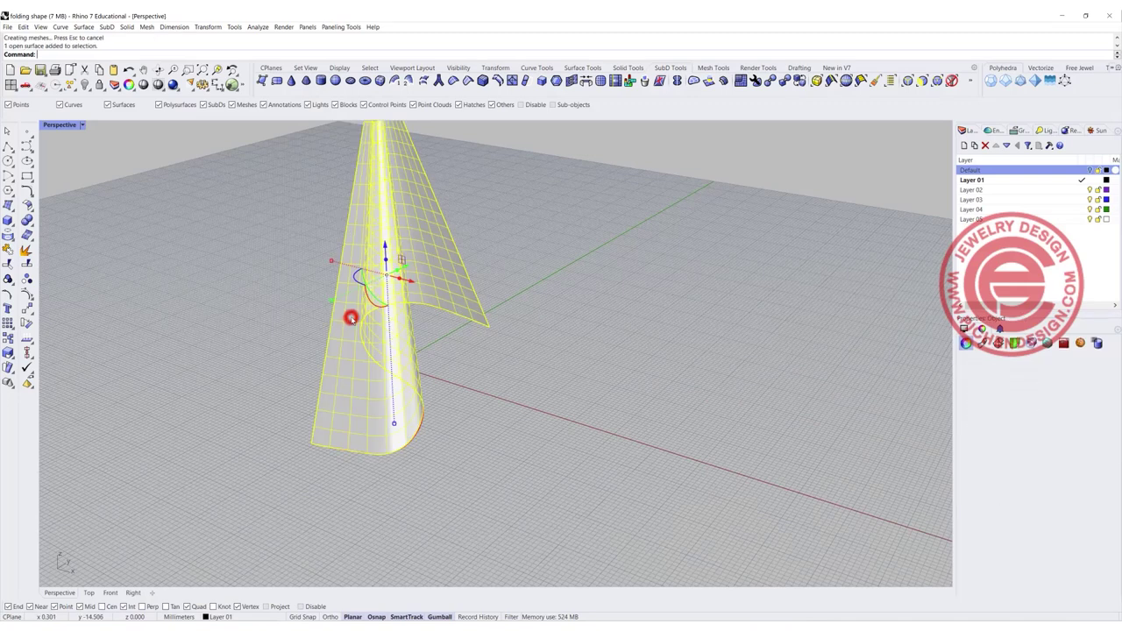
pyautogui.click(61, 27)
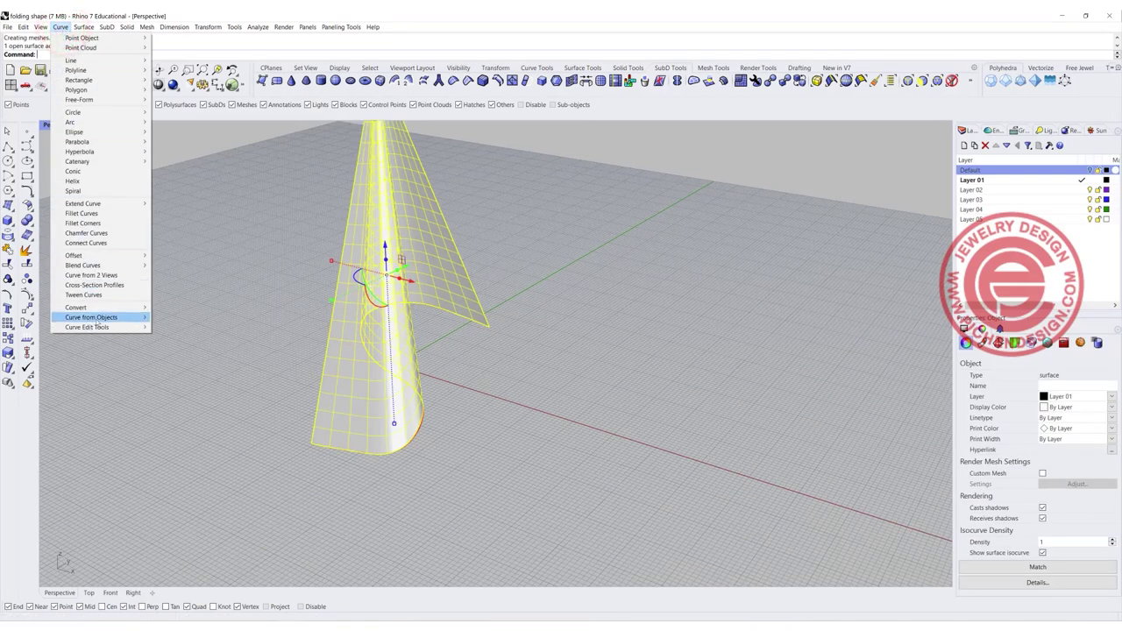
pyautogui.moveTo(95, 319)
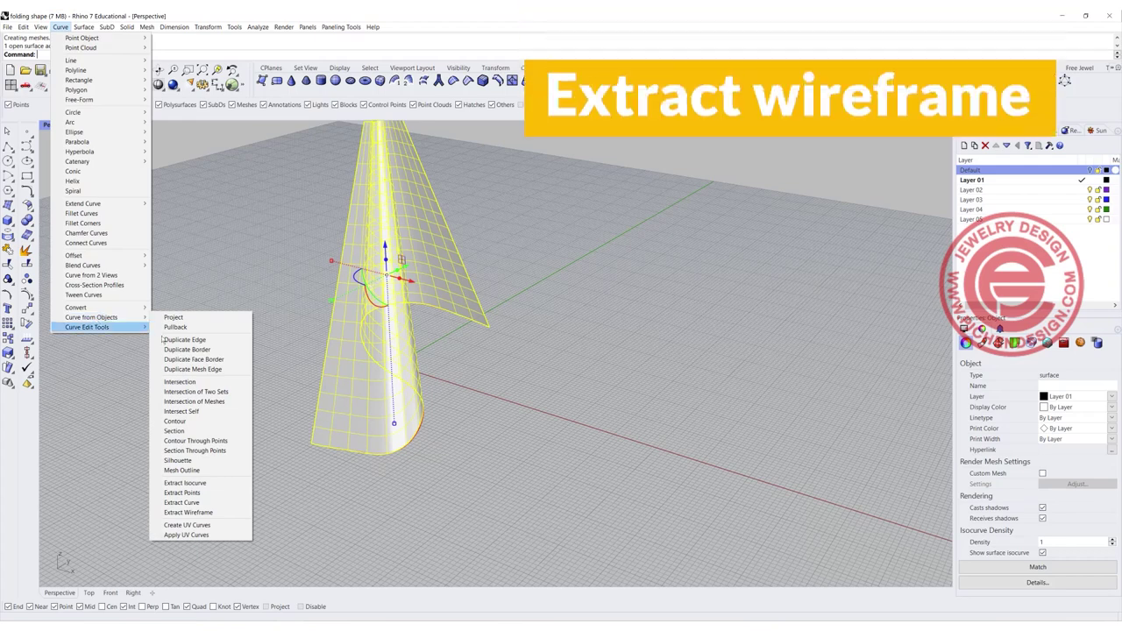
pyautogui.click(215, 513)
pyautogui.scroll(2, 480, 404)
pyautogui.click(459, 414)
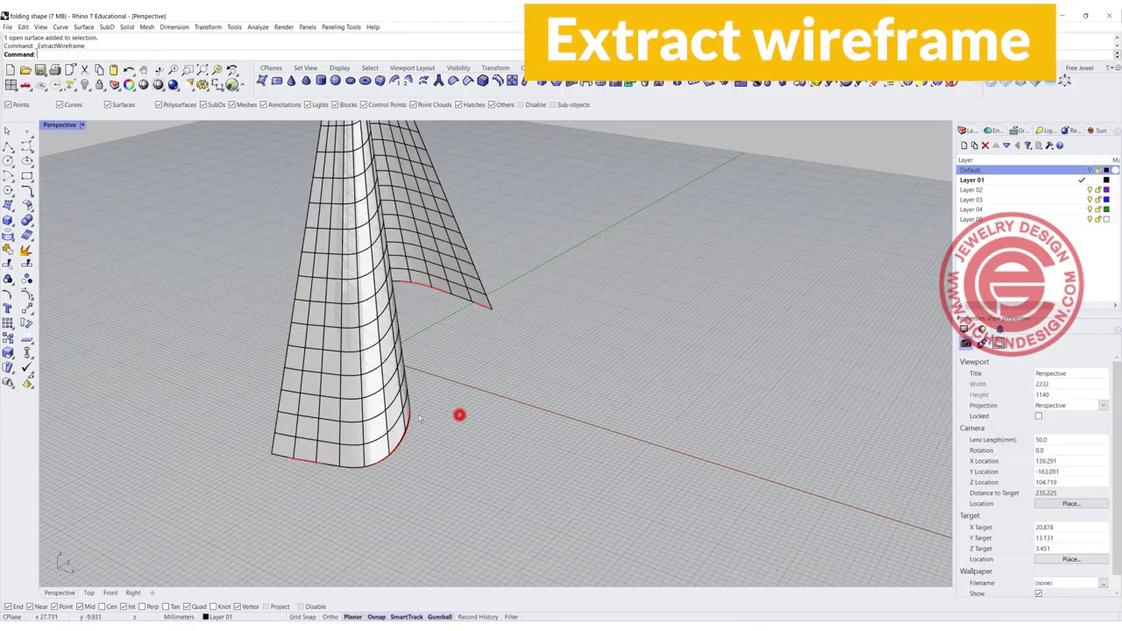
# - Select the rebuilt surface beneath its extracted wireframe curves and hide it
pyautogui.click(338, 411)
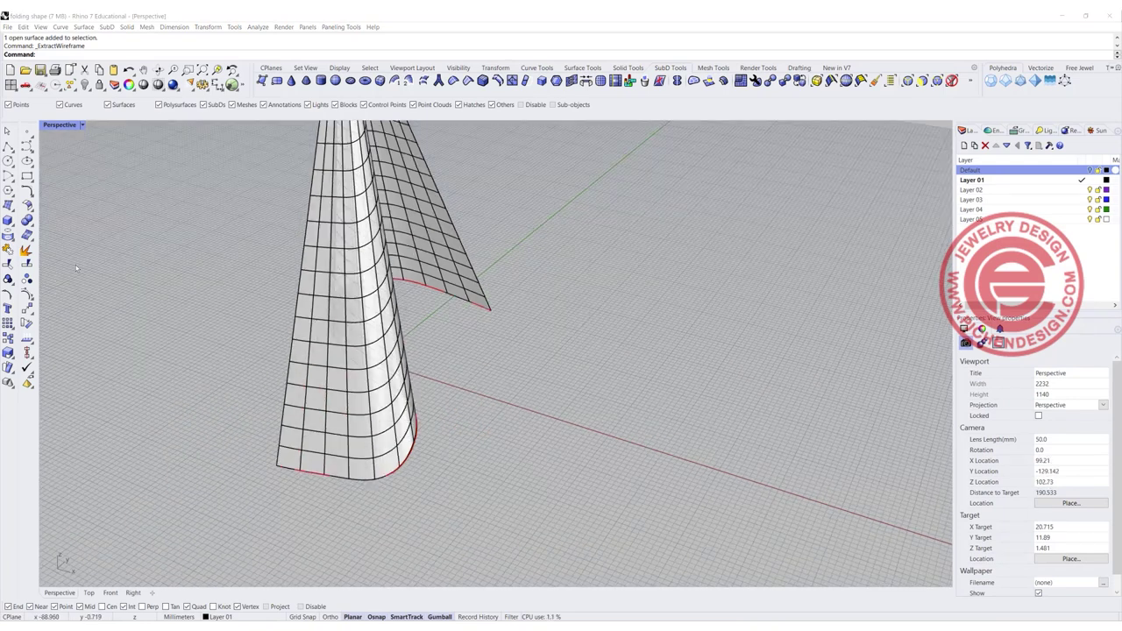
pyautogui.moveTo(299, 409); pyautogui.dragTo(319, 399, button='right')
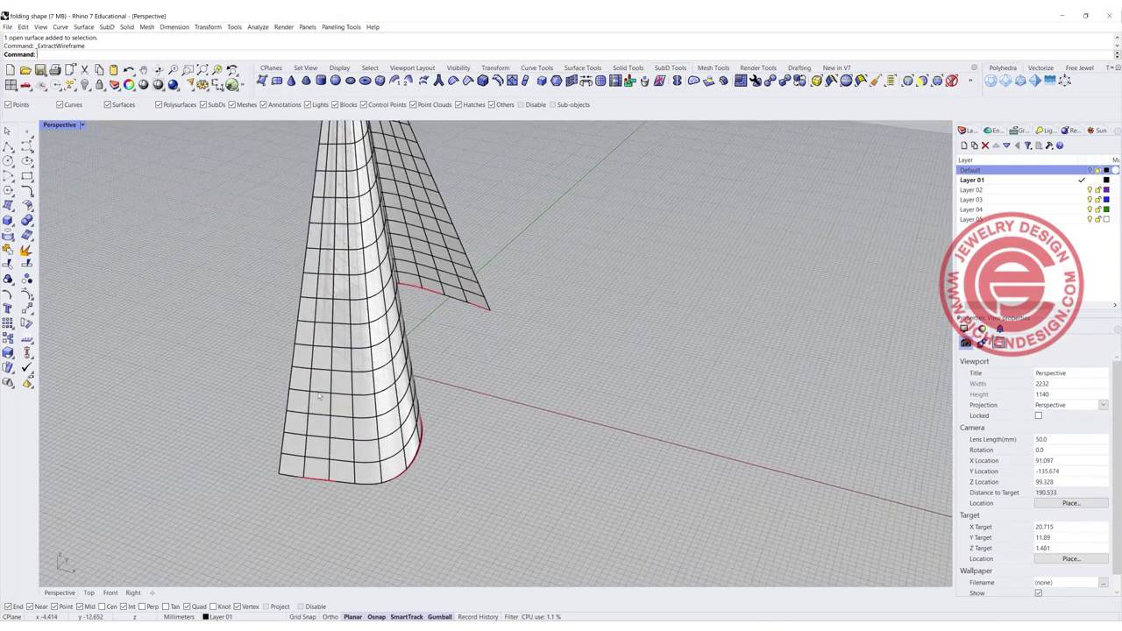
pyautogui.click(318, 394)
pyautogui.click(322, 371)
pyautogui.click(550, 389)
pyautogui.scroll(-4, 317, 412)
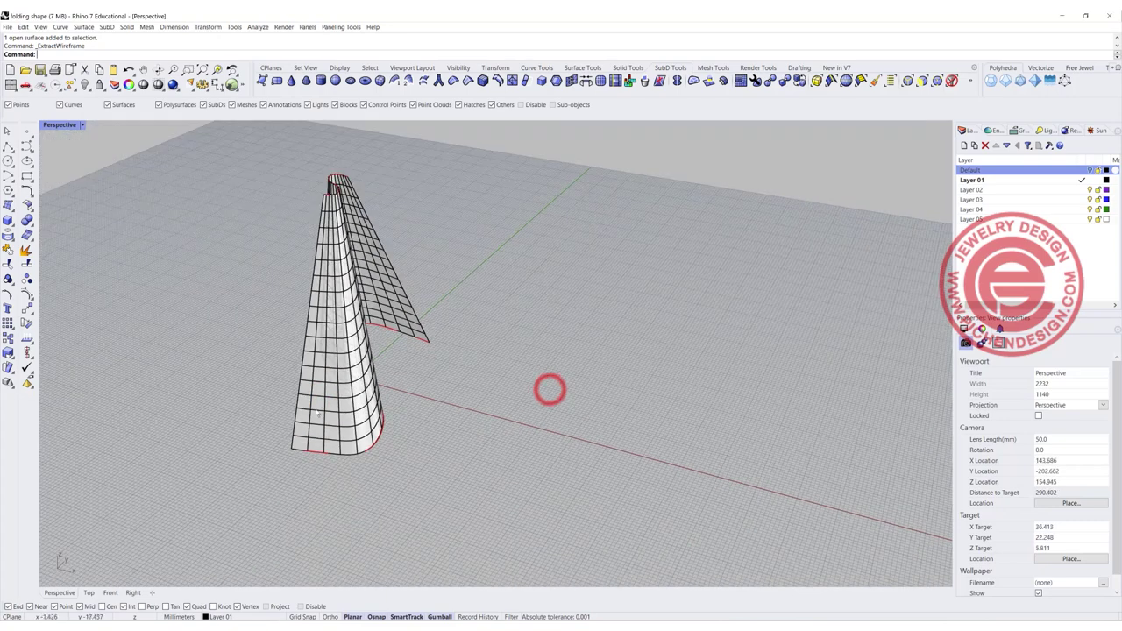
pyautogui.scroll(3, 550, 389)
pyautogui.click(318, 418)
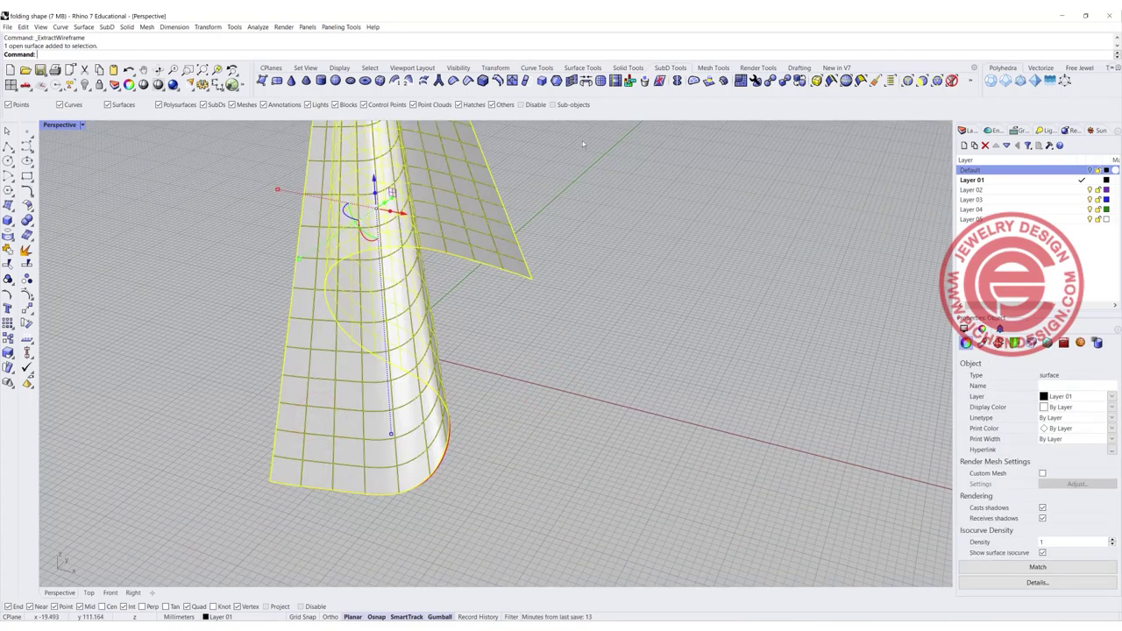
pyautogui.click(86, 85)
pyautogui.scroll(-4, 430, 355)
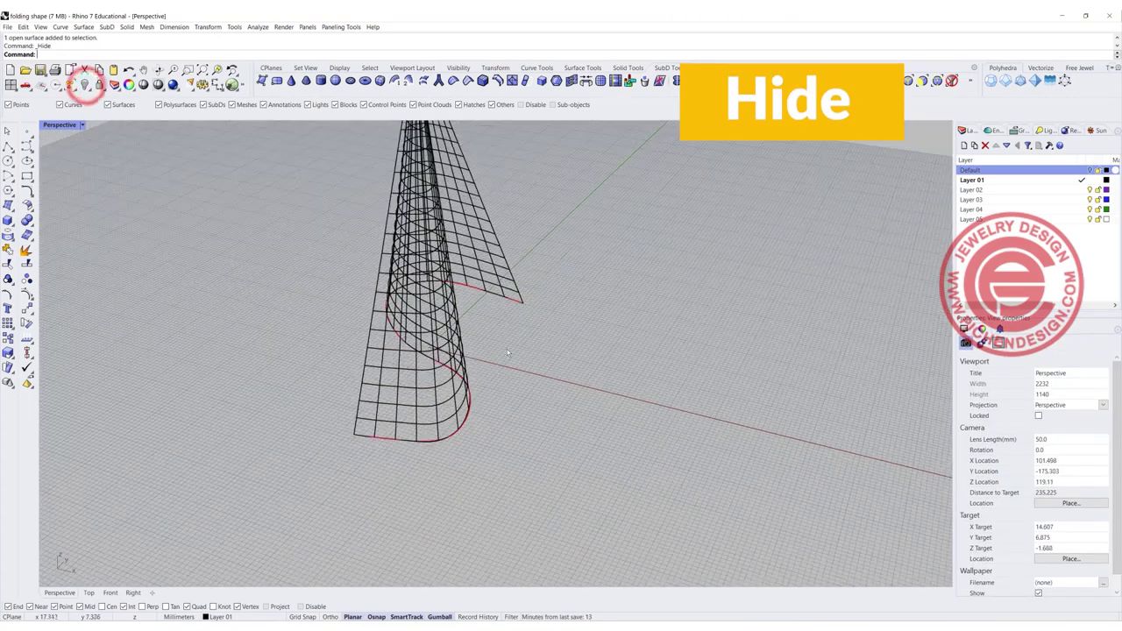
# - Select the red S-curve at the base of the wireframe and hide it
pyautogui.moveTo(430, 359); pyautogui.dragTo(476, 384, button='right')
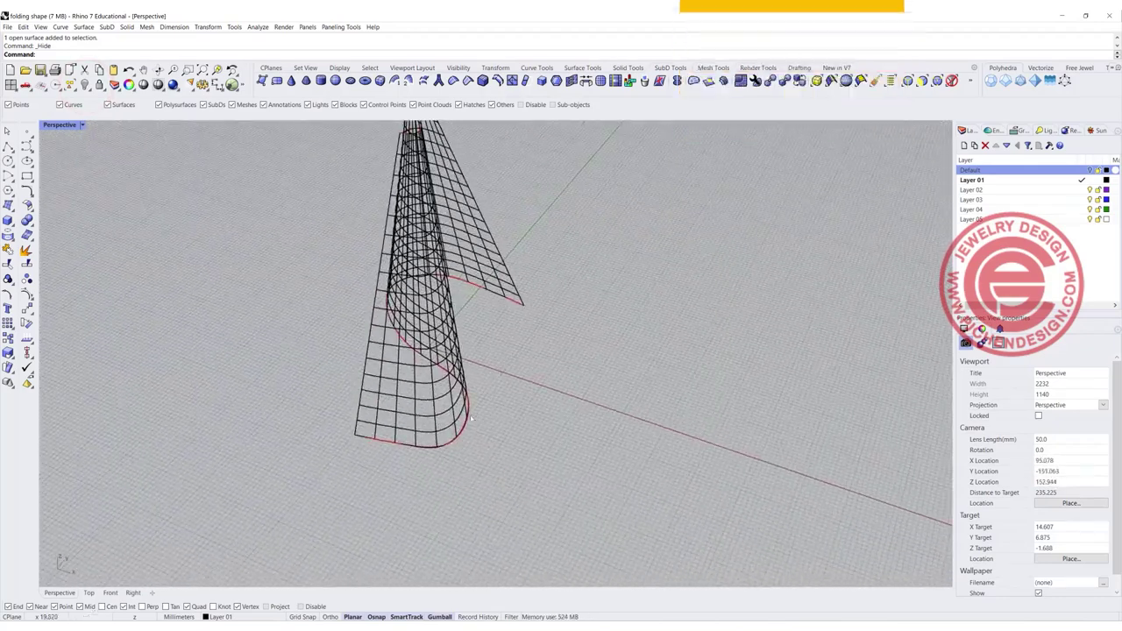
pyautogui.scroll(2, 469, 415)
pyautogui.click(467, 413)
pyautogui.scroll(-3, 466, 410)
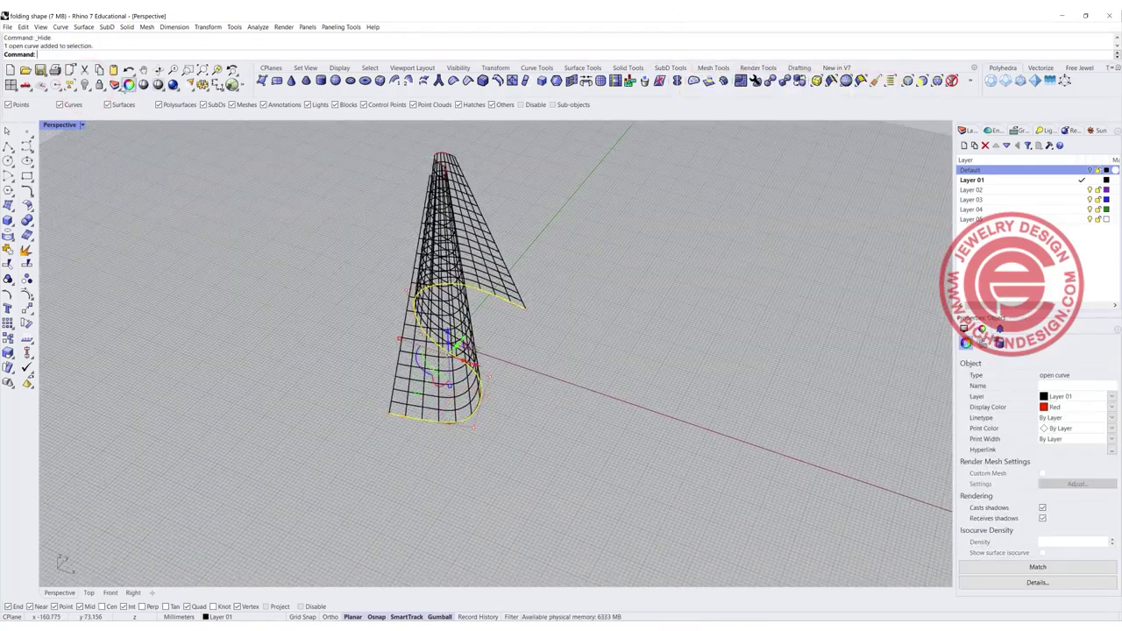
pyautogui.click(85, 85)
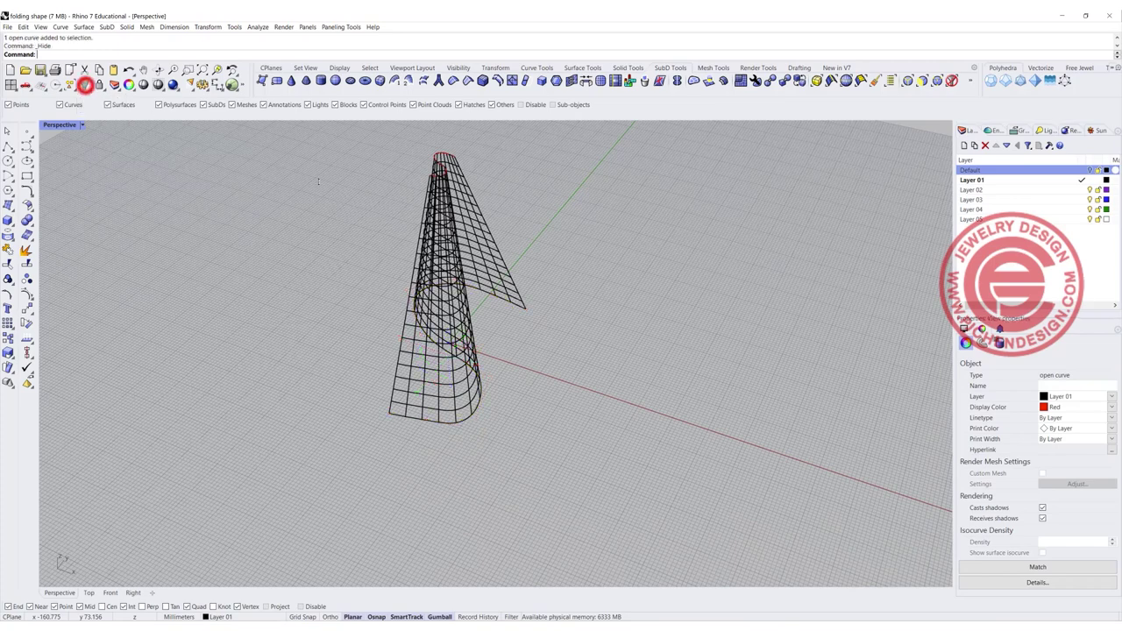
# - Select the red S-curve along the narrow upper end of the wireframe and hide it
pyautogui.scroll(6, 460, 217)
pyautogui.scroll(-2, 460, 217)
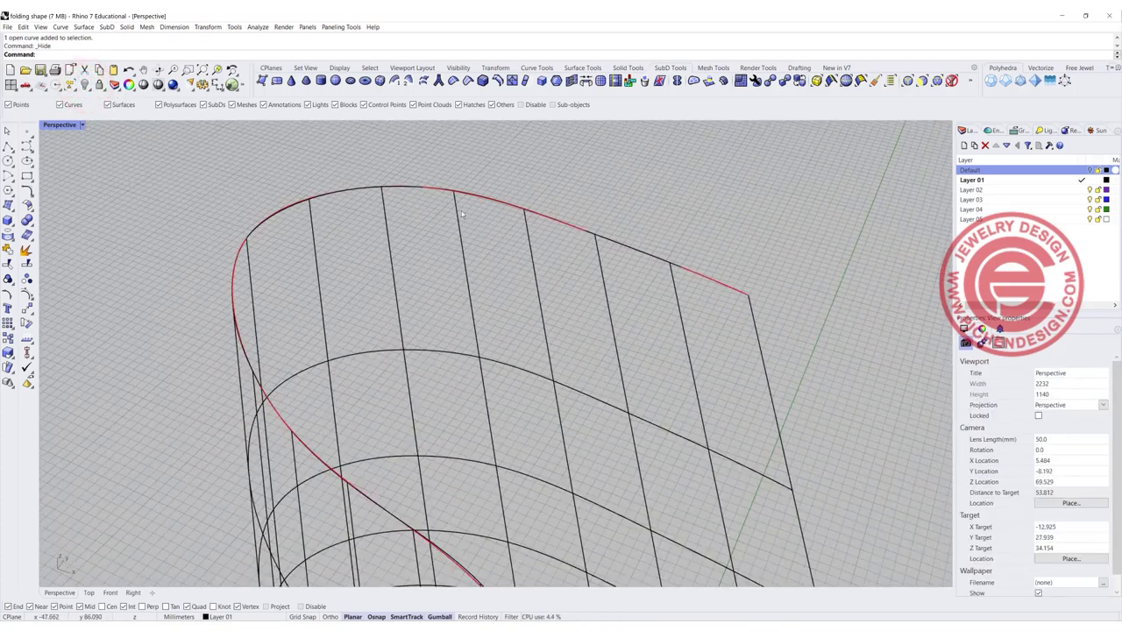
pyautogui.click(485, 198)
pyautogui.click(514, 226)
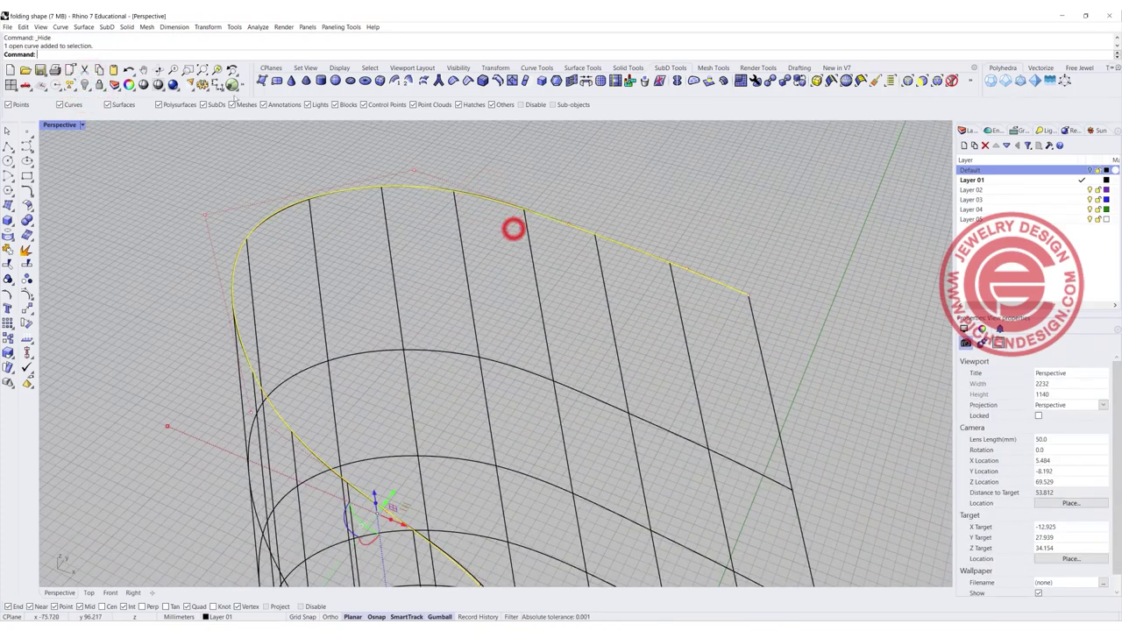
pyautogui.click(84, 84)
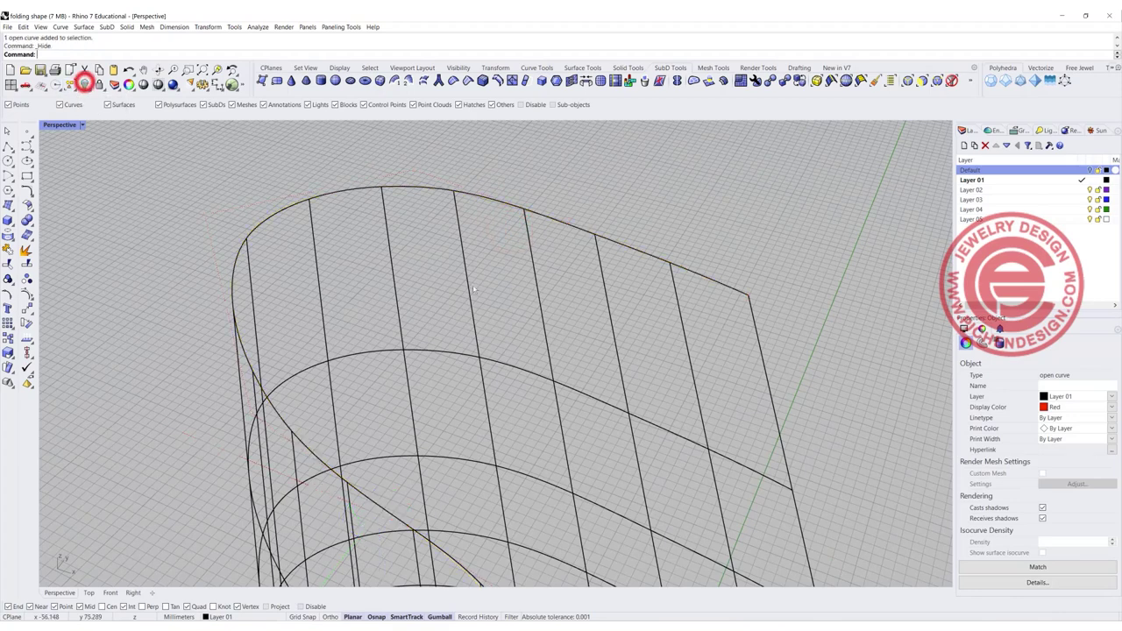
# - Select all the extracted wireframe curves and pipe them with a radius of 0.8 mm and round caps
pyautogui.scroll(-5, 493, 364)
pyautogui.scroll(-5, 495, 364)
pyautogui.moveTo(518, 468); pyautogui.dragTo(321, 168)
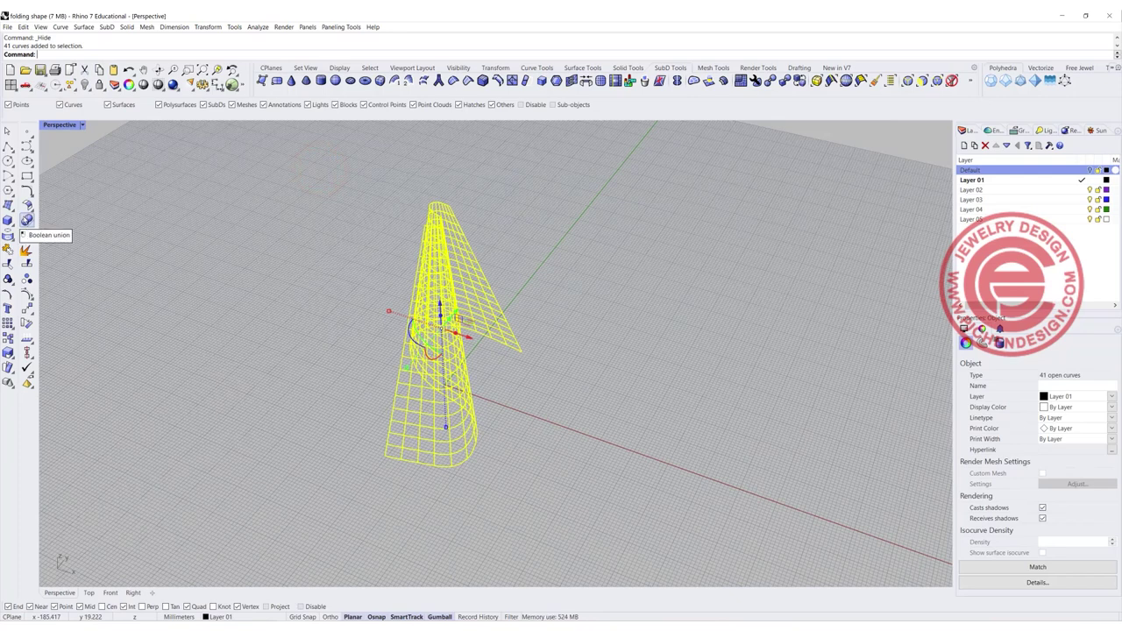
pyautogui.click(26, 220)
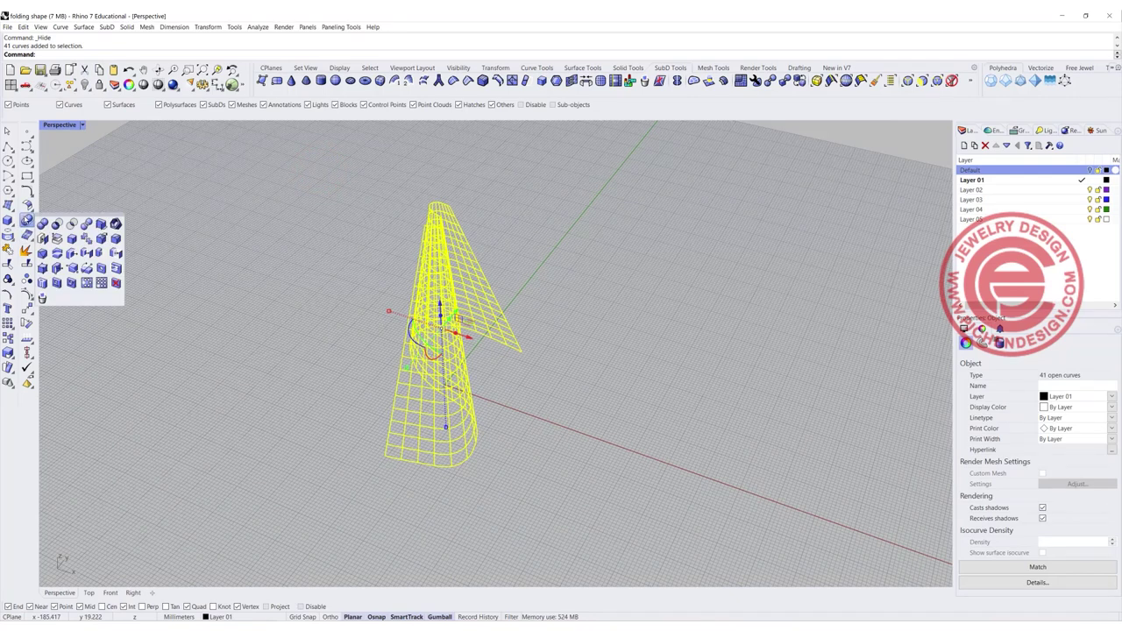
pyautogui.click(12, 222)
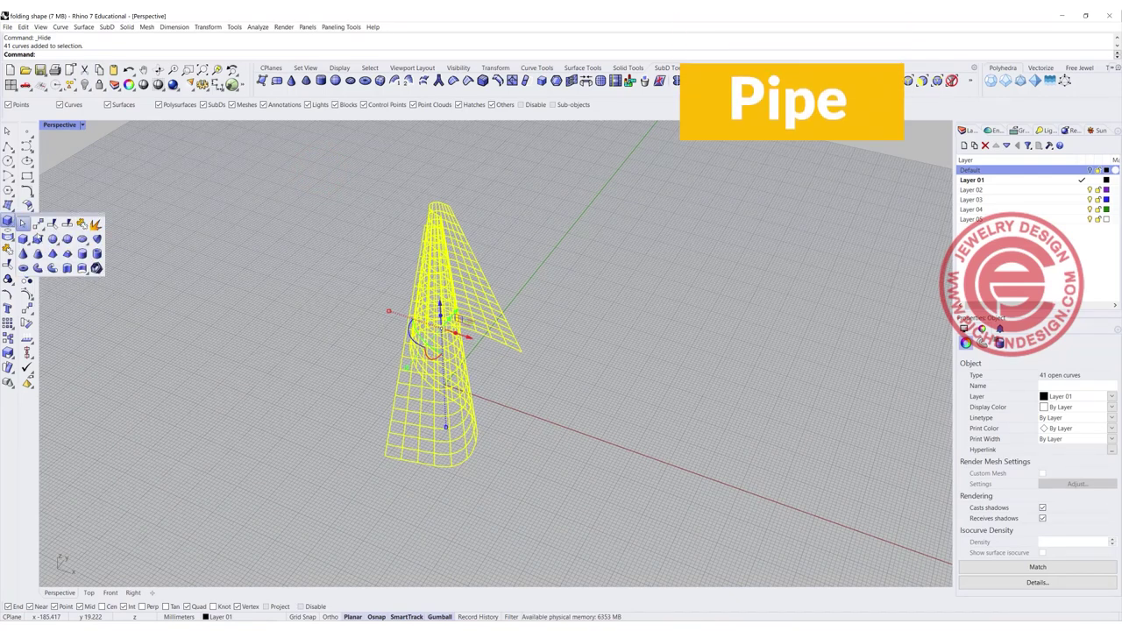
pyautogui.click(51, 268)
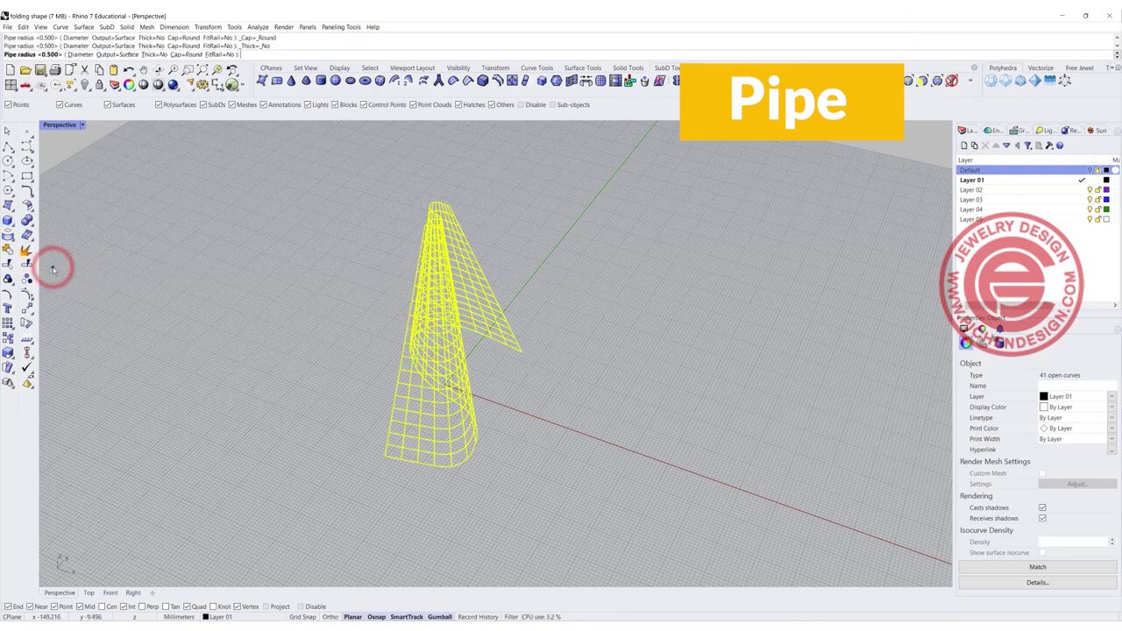
pyautogui.write('0.8')
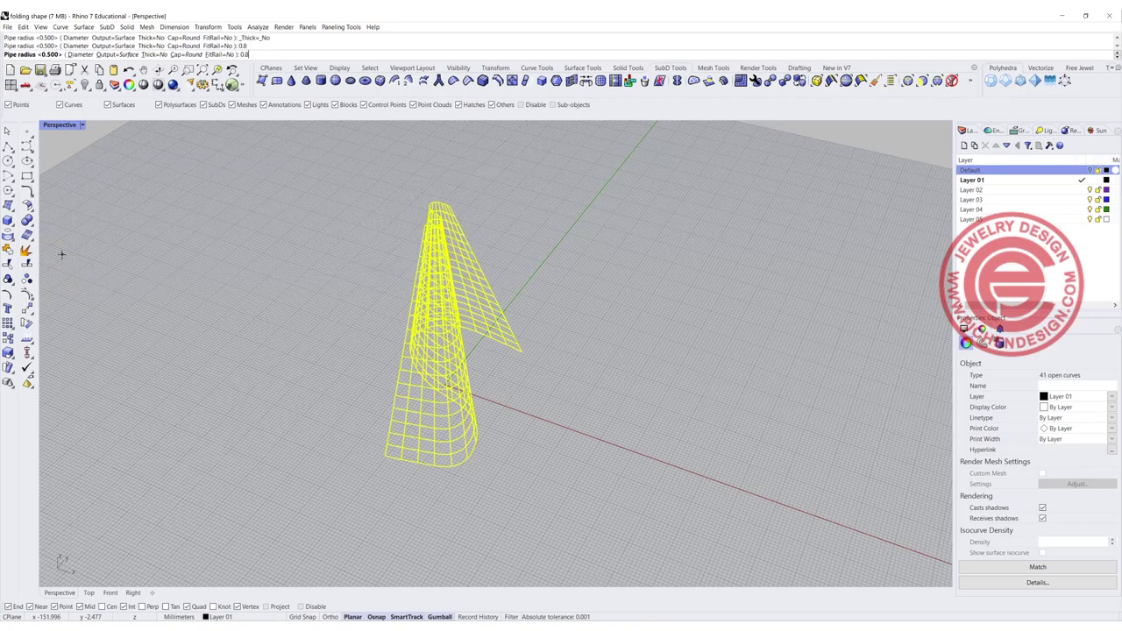
pyautogui.press('Return')
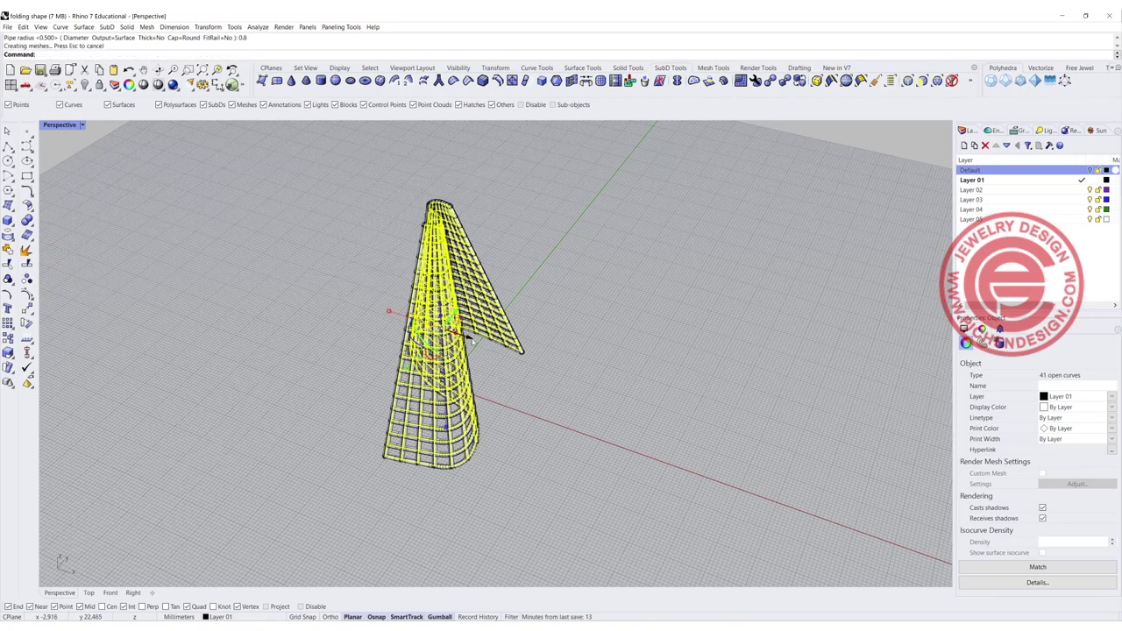
# - Move the wireframe curves along the X axis until they stand clear beside the piped lattice, and deselect them
pyautogui.moveTo(472, 339); pyautogui.dragTo(649, 397)
pyautogui.press('Escape')
pyautogui.moveTo(486, 468); pyautogui.dragTo(429, 418, button='right')
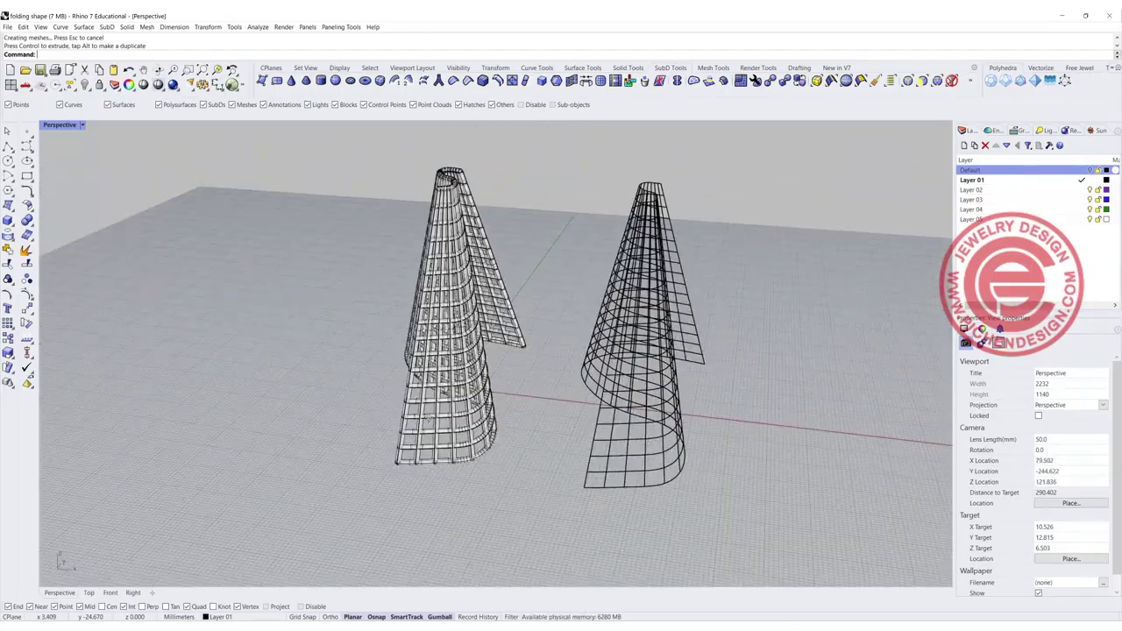
pyautogui.moveTo(438, 331); pyautogui.dragTo(440, 306, button='right')
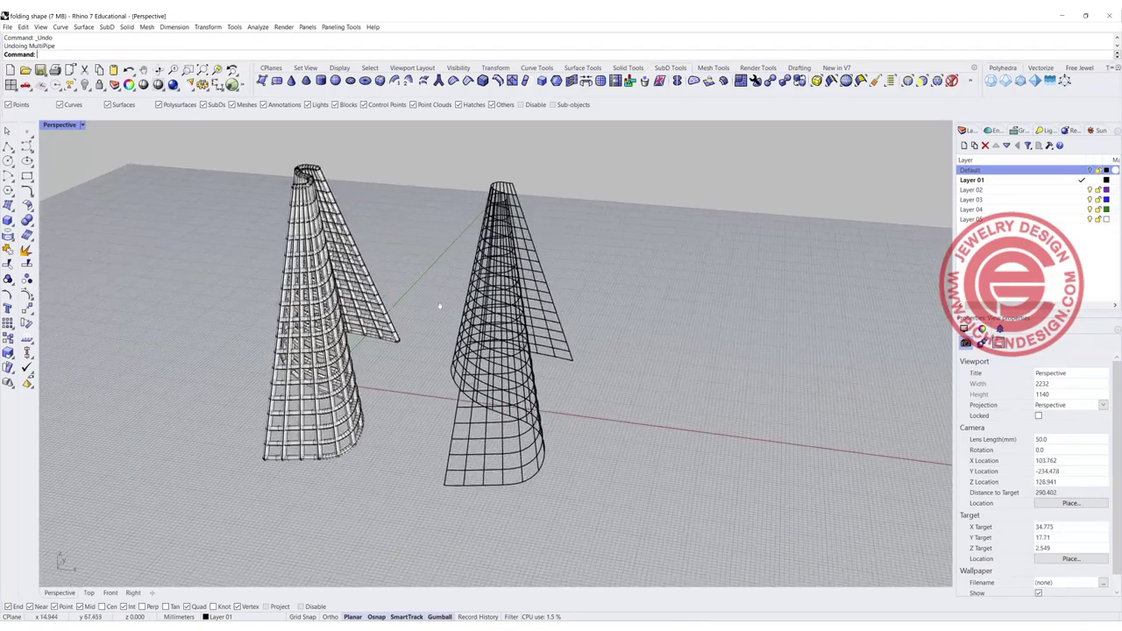
# - Create a SubD MultiPipe from the moved curves with radius 0.5, capped ends and 0 strut divisions, and move the curves aside along X
pyautogui.moveTo(412, 142); pyautogui.dragTo(656, 563)
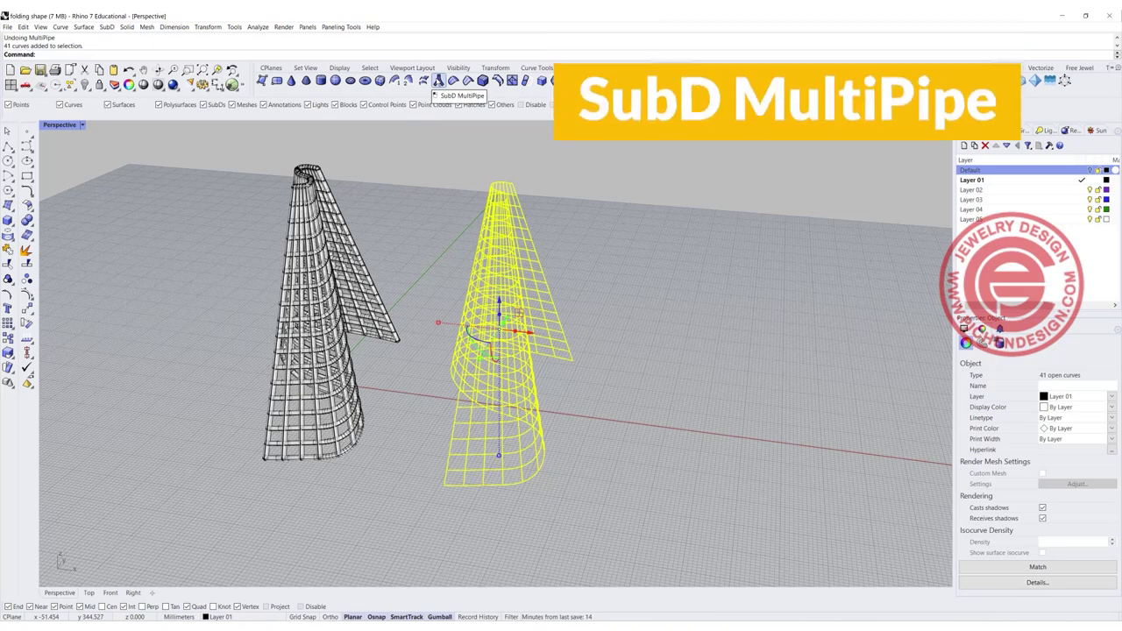
pyautogui.click(439, 79)
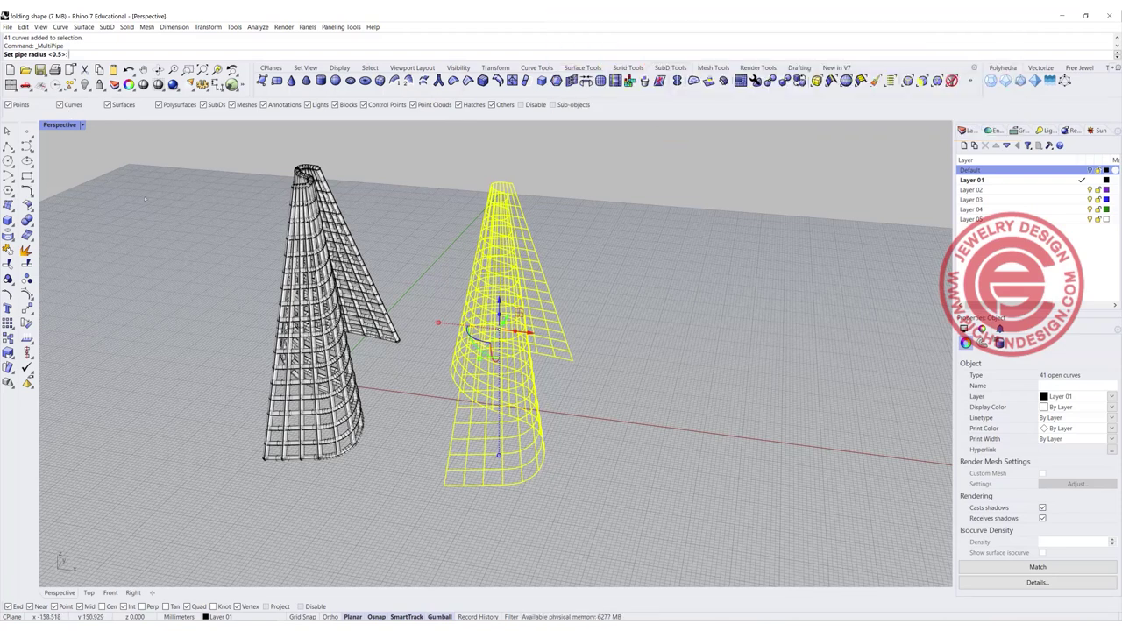
pyautogui.press('Return')
pyautogui.click(55, 53)
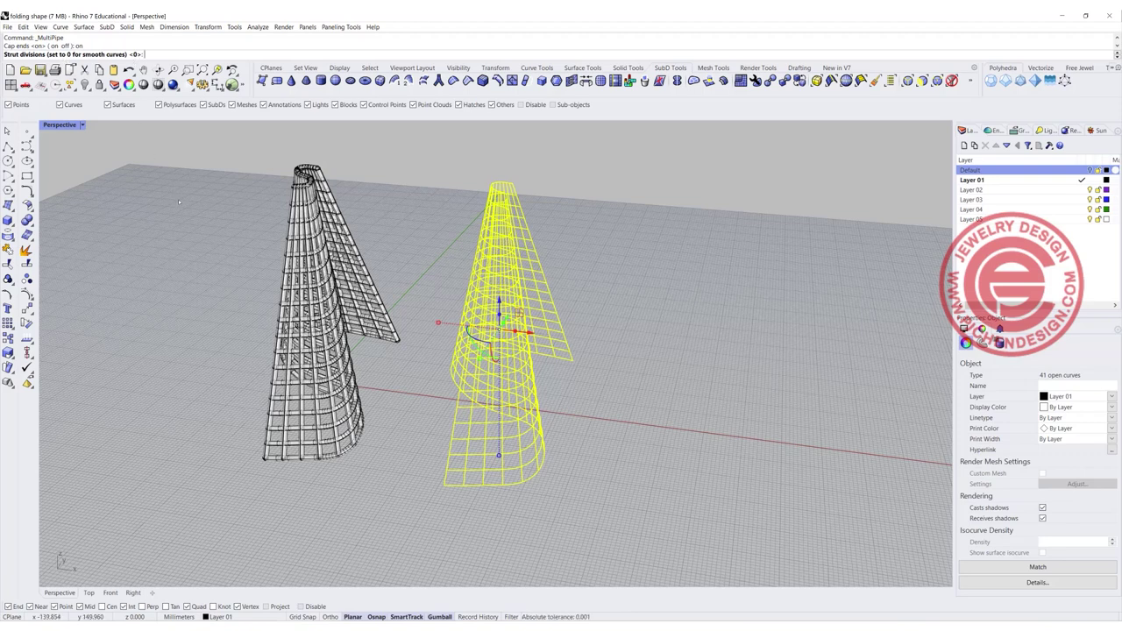
pyautogui.press('Return')
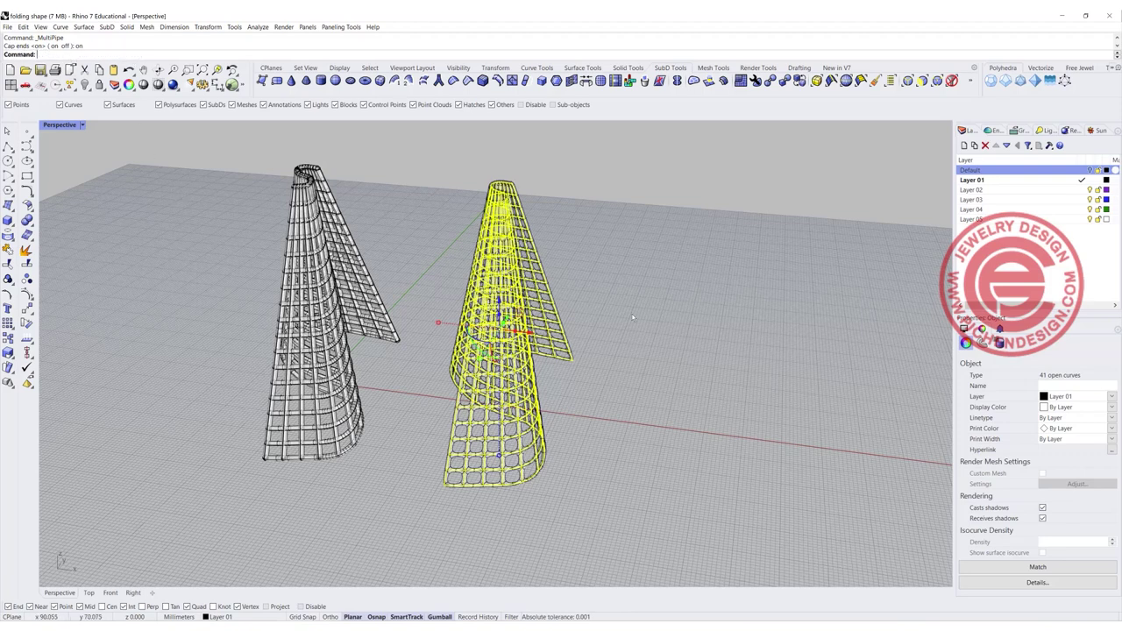
pyautogui.moveTo(540, 338); pyautogui.dragTo(763, 355)
# - Switch the Perspective view to Rendered display and compare the piped and MultiPipe lattices up close and from different angles
pyautogui.click(80, 126)
pyautogui.click(87, 184)
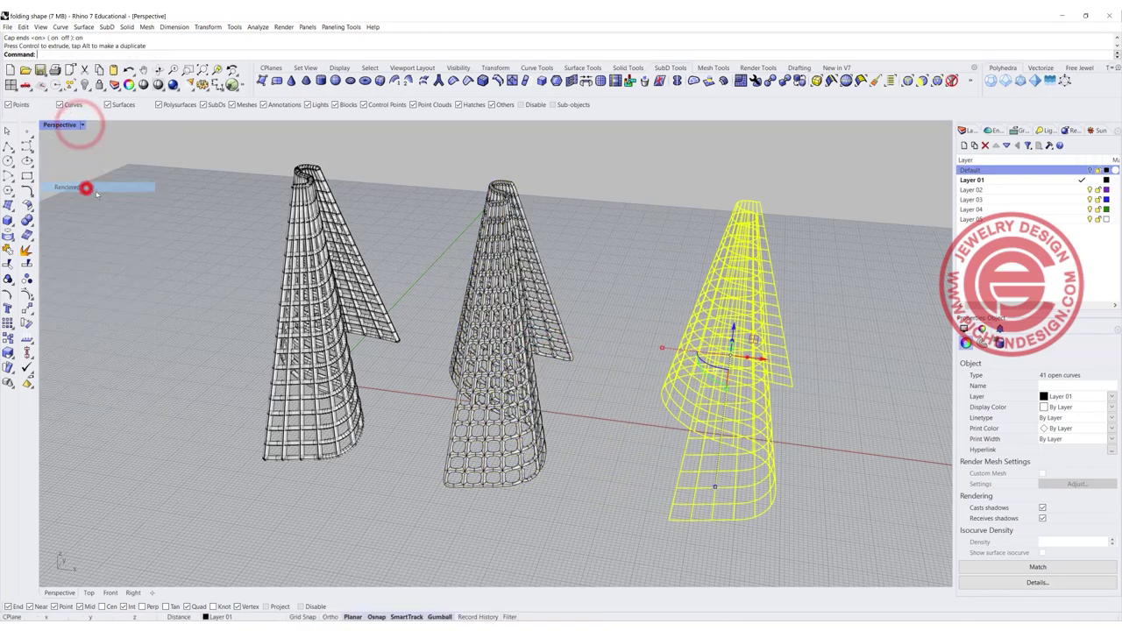
pyautogui.scroll(3, 181, 230)
pyautogui.scroll(4, 318, 337)
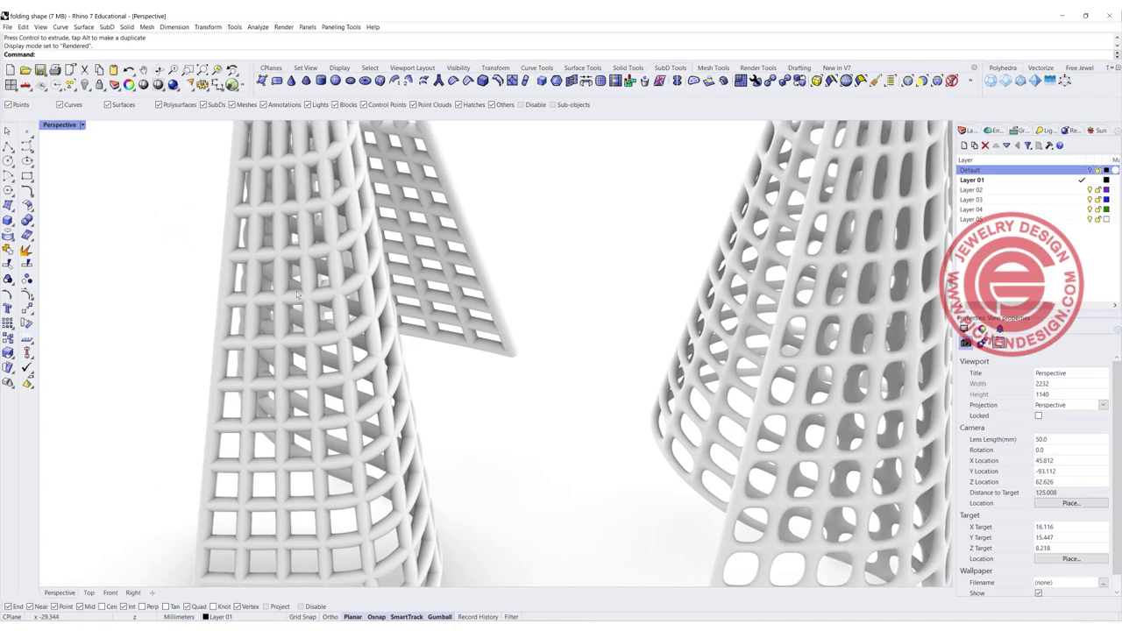
pyautogui.scroll(-4, 361, 318)
pyautogui.keyDown('shift'); pyautogui.moveTo(500, 327); pyautogui.dragTo(419, 330, button='right'); pyautogui.keyUp('shift')
pyautogui.moveTo(583, 332); pyautogui.dragTo(666, 324, button='right')
pyautogui.scroll(-4, 537, 319)
pyautogui.moveTo(537, 319); pyautogui.dragTo(392, 321, button='right')
pyautogui.scroll(-2, 534, 304)
pyautogui.moveTo(447, 355); pyautogui.dragTo(368, 361, button='right')
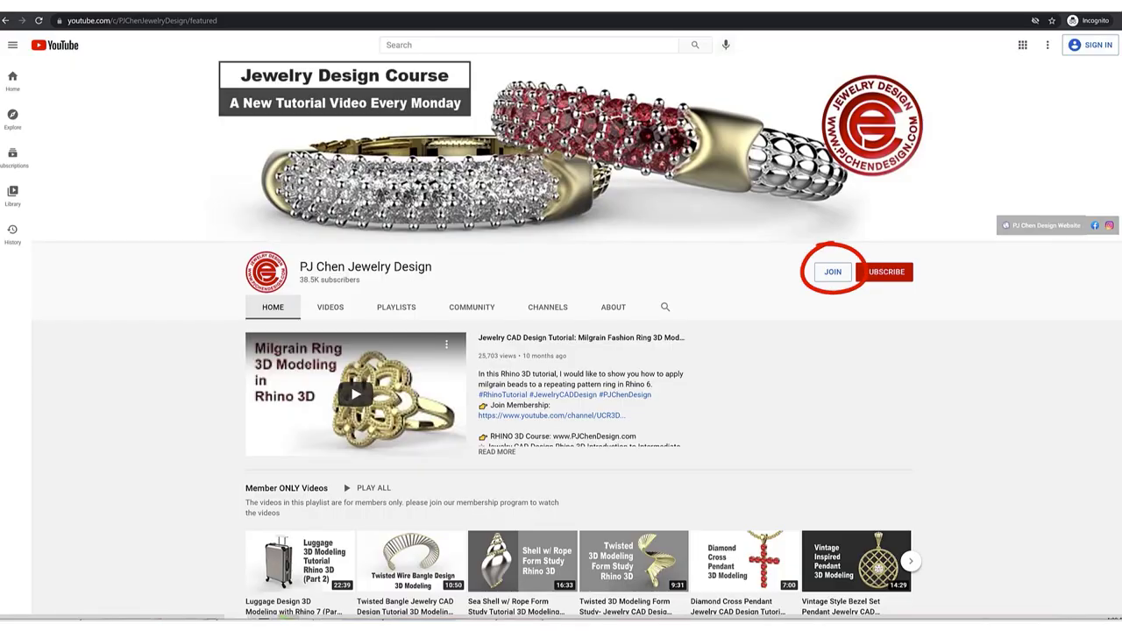